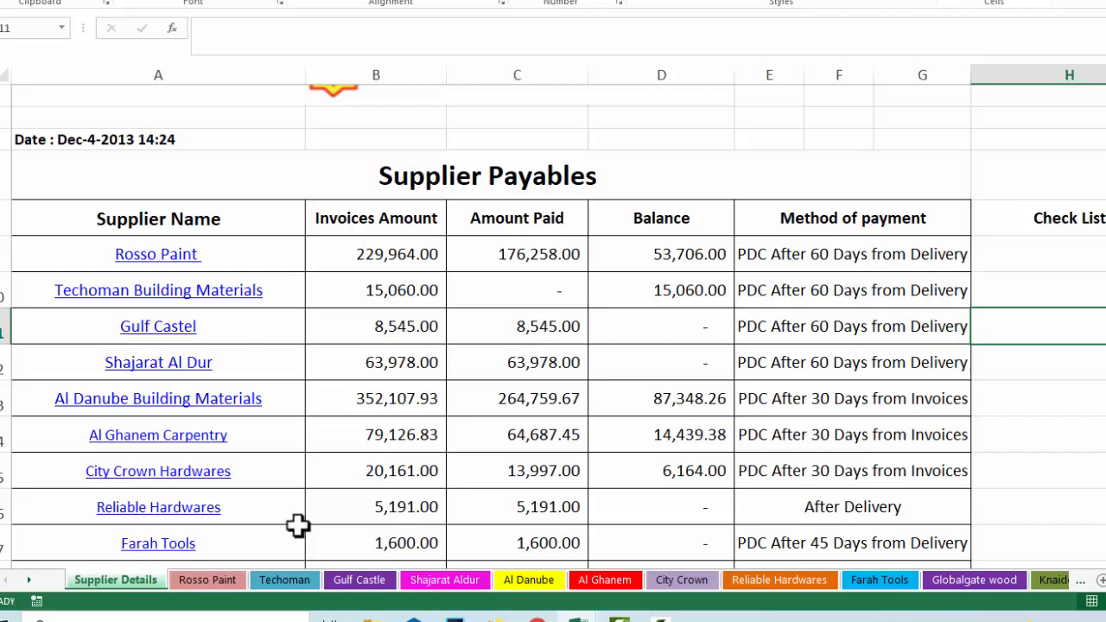
{"action": "left_click", "coordinate": [185, 259]}
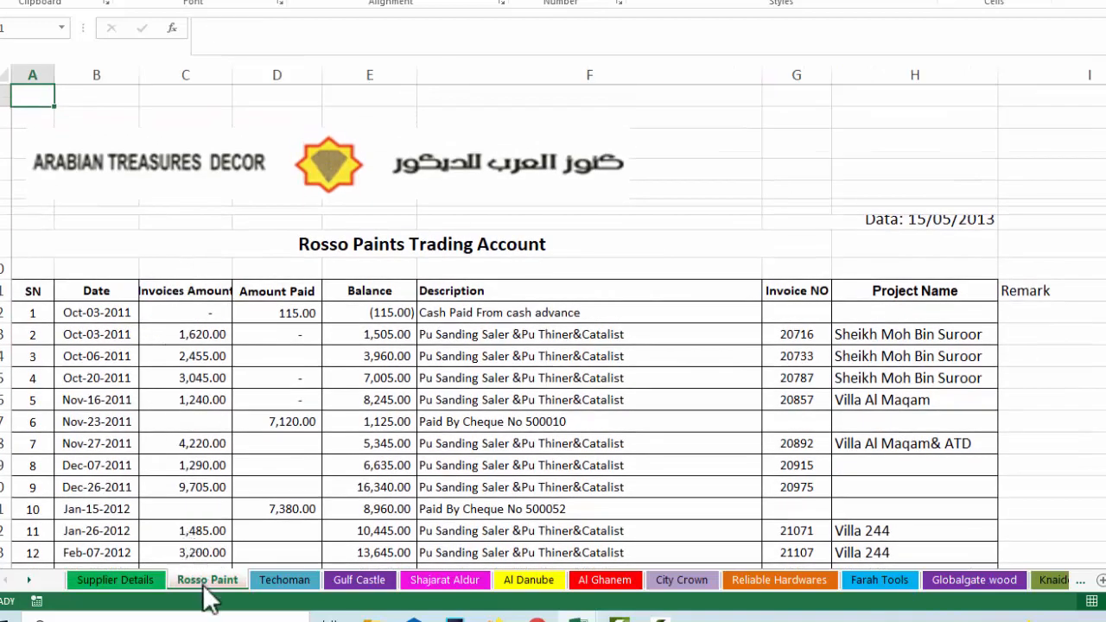
{"action": "scroll", "coordinate": [511, 510], "scroll_direction": "up", "scroll_amount": 1}
{"action": "scroll", "coordinate": [512, 510], "scroll_direction": "down", "scroll_amount": 3}
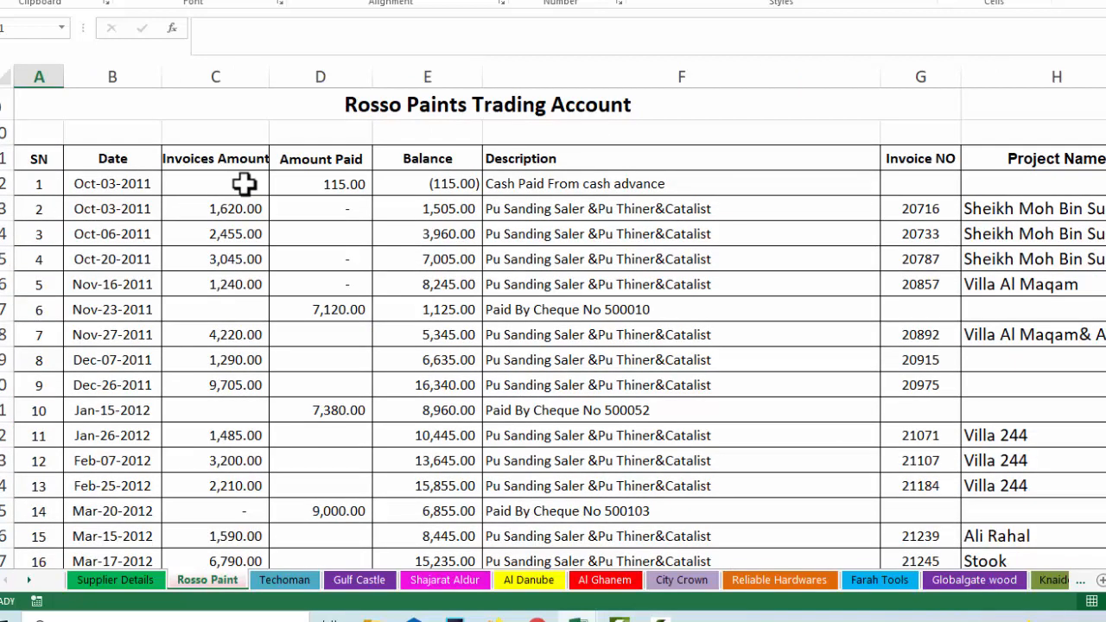
{"action": "left_click", "coordinate": [401, 190]}
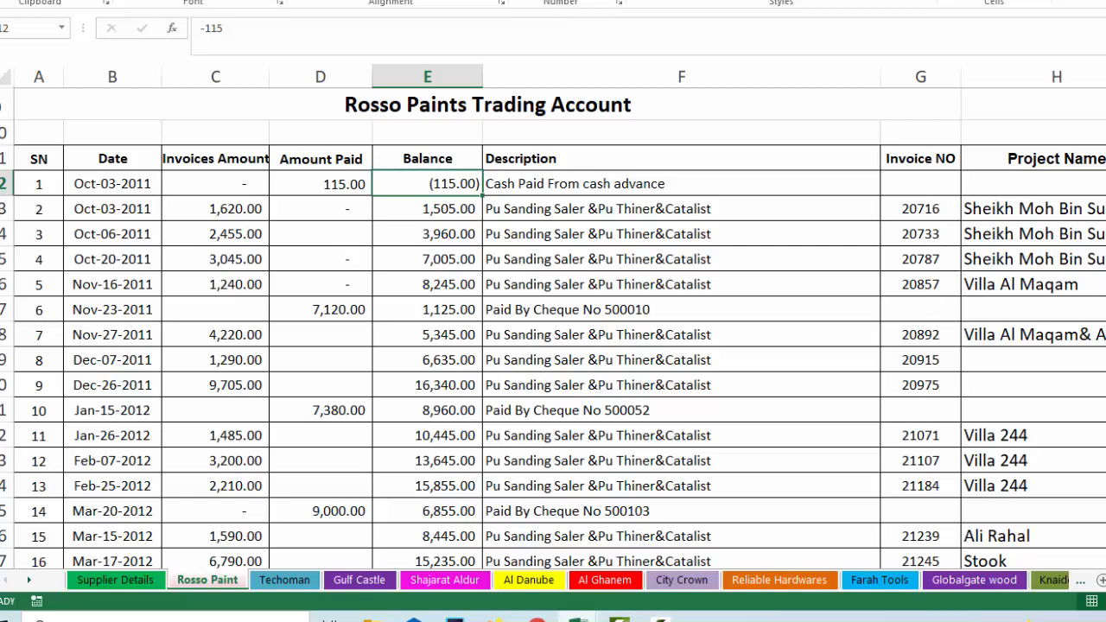
{"action": "scroll", "coordinate": [554, 328], "scroll_direction": "down", "scroll_amount": 20}
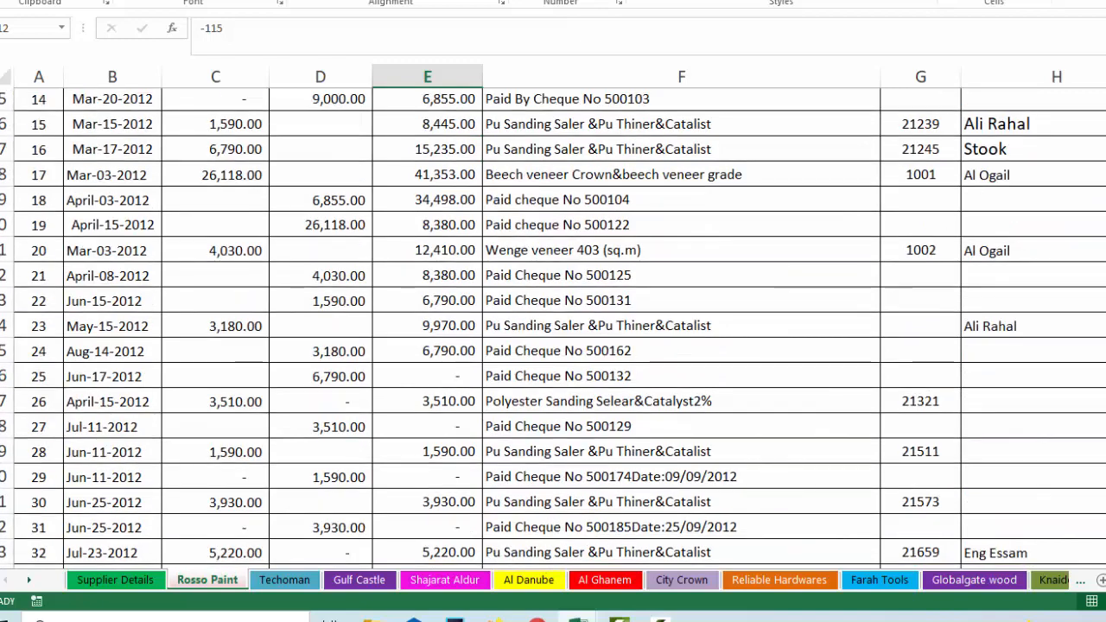
{"action": "scroll", "coordinate": [554, 328], "scroll_direction": "down", "scroll_amount": 1}
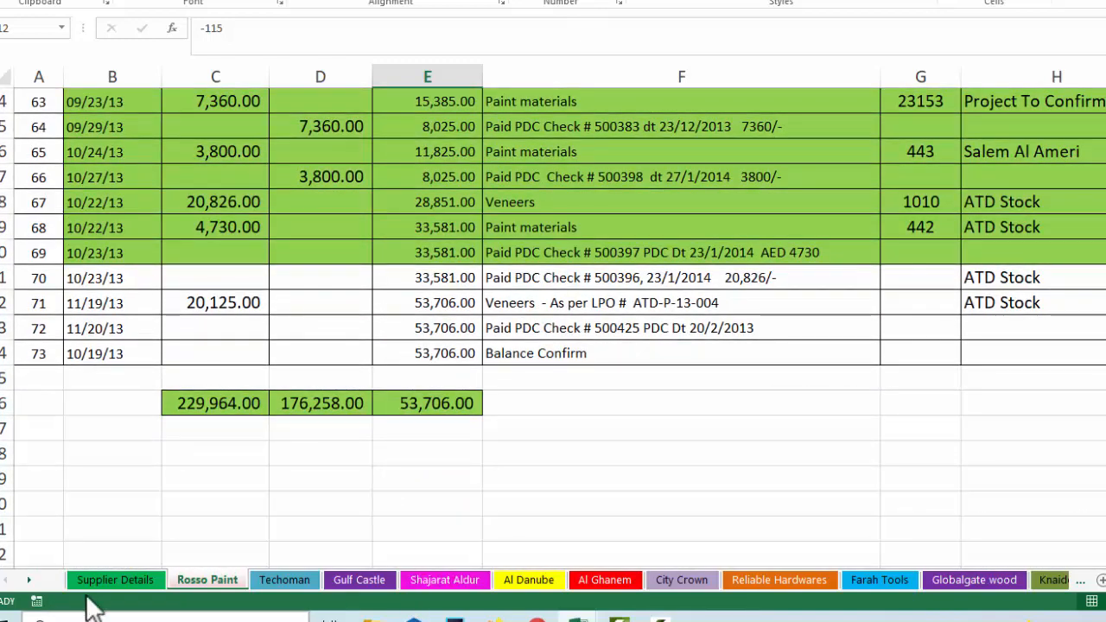
{"action": "left_click", "coordinate": [121, 578]}
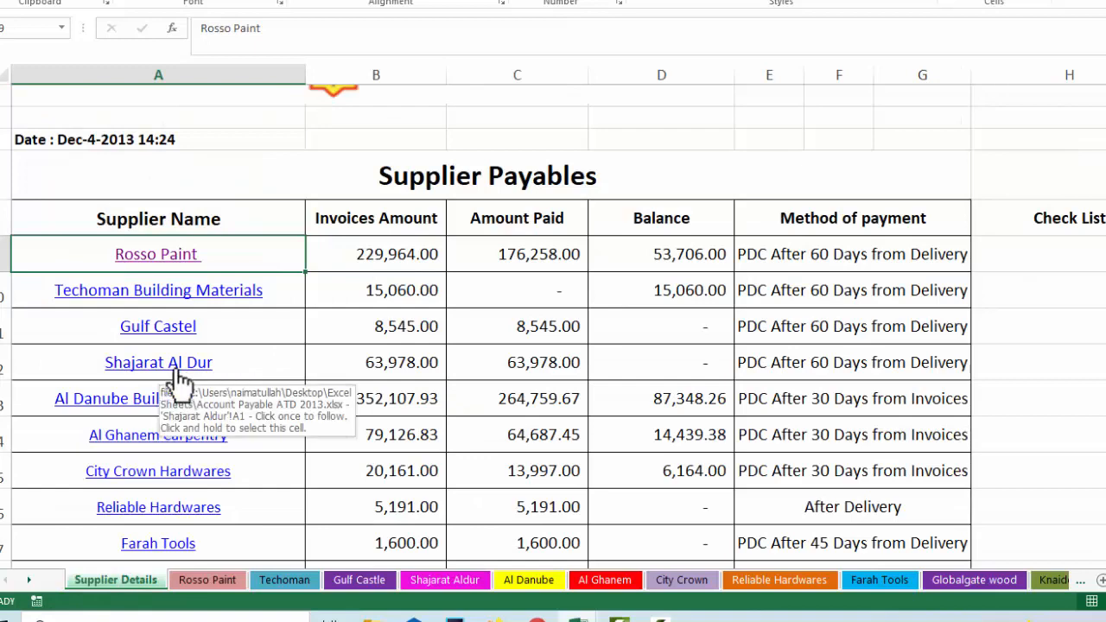
Review the Gulf Castle and Farah Tools account sheets through their summary links
{"action": "left_click", "coordinate": [177, 331]}
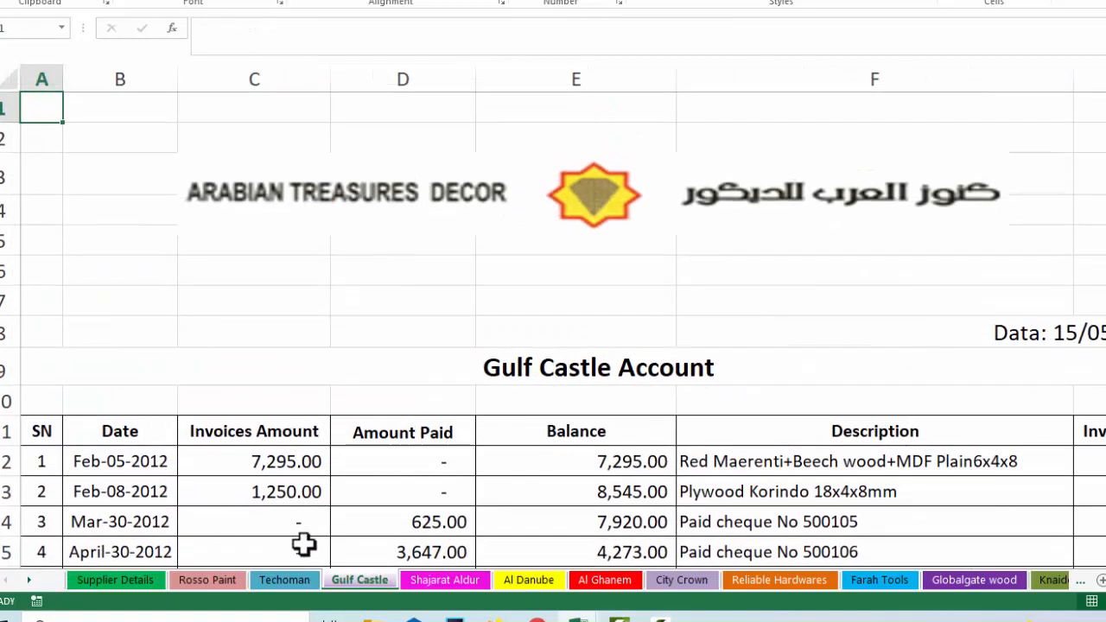
{"action": "scroll", "coordinate": [301, 543], "scroll_direction": "down", "scroll_amount": 3}
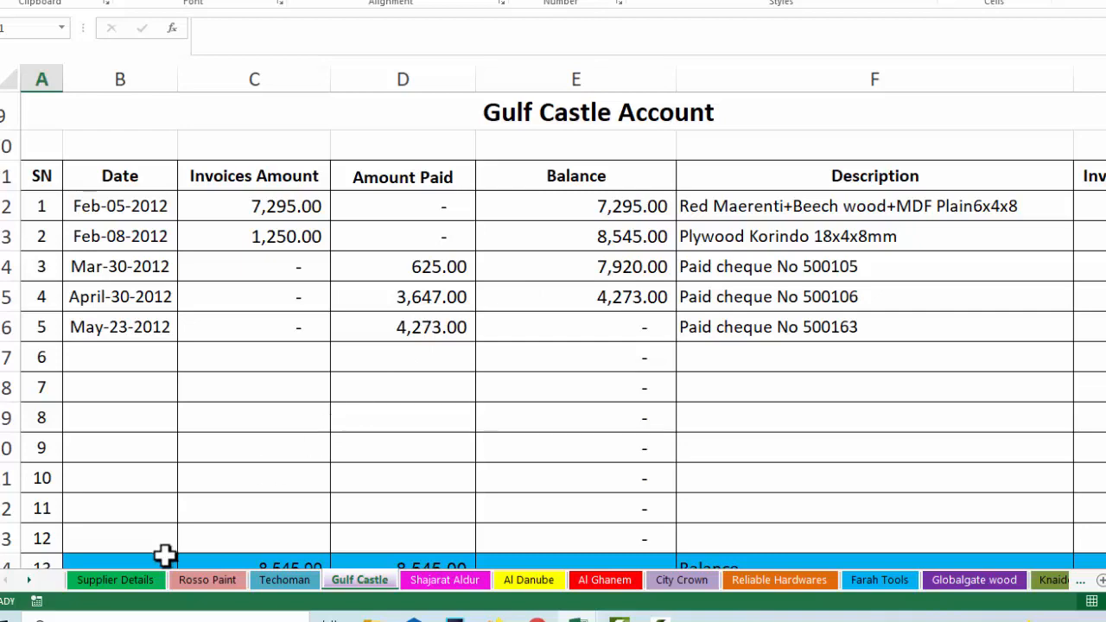
{"action": "left_click", "coordinate": [120, 584]}
{"action": "scroll", "coordinate": [215, 346], "scroll_direction": "down", "scroll_amount": 2}
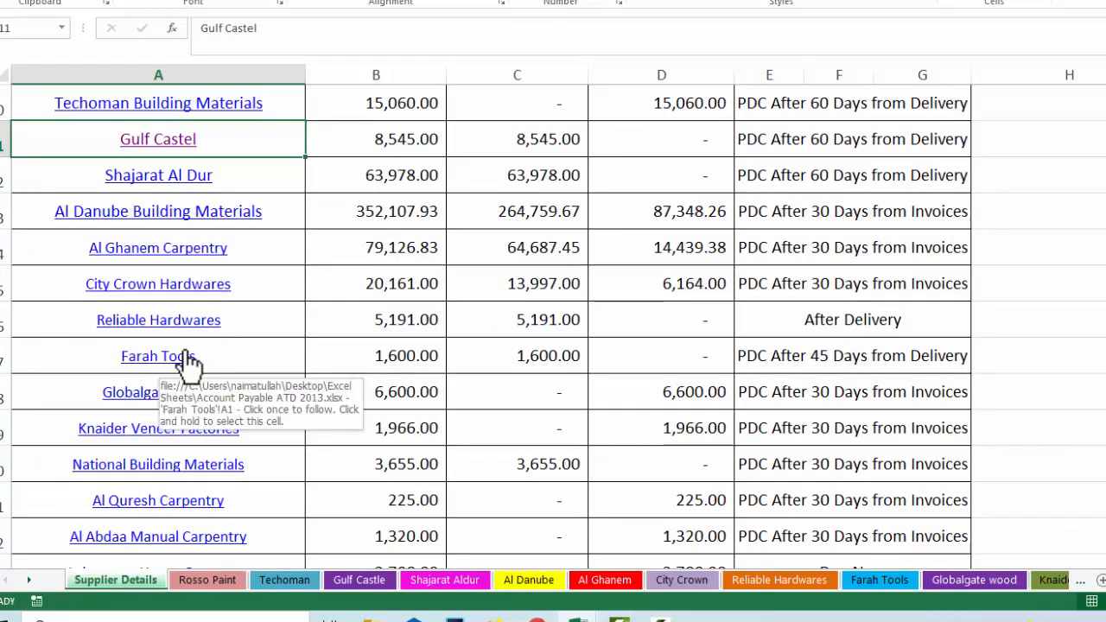
{"action": "left_click", "coordinate": [188, 359]}
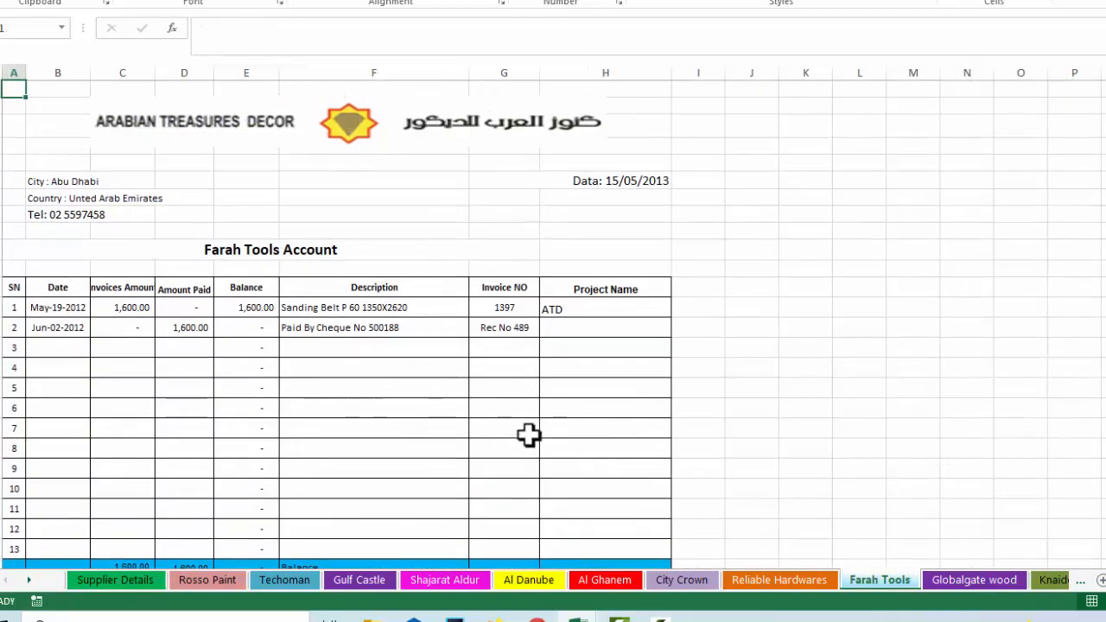
{"action": "scroll", "coordinate": [1083, 491], "scroll_direction": "up", "scroll_amount": 4}
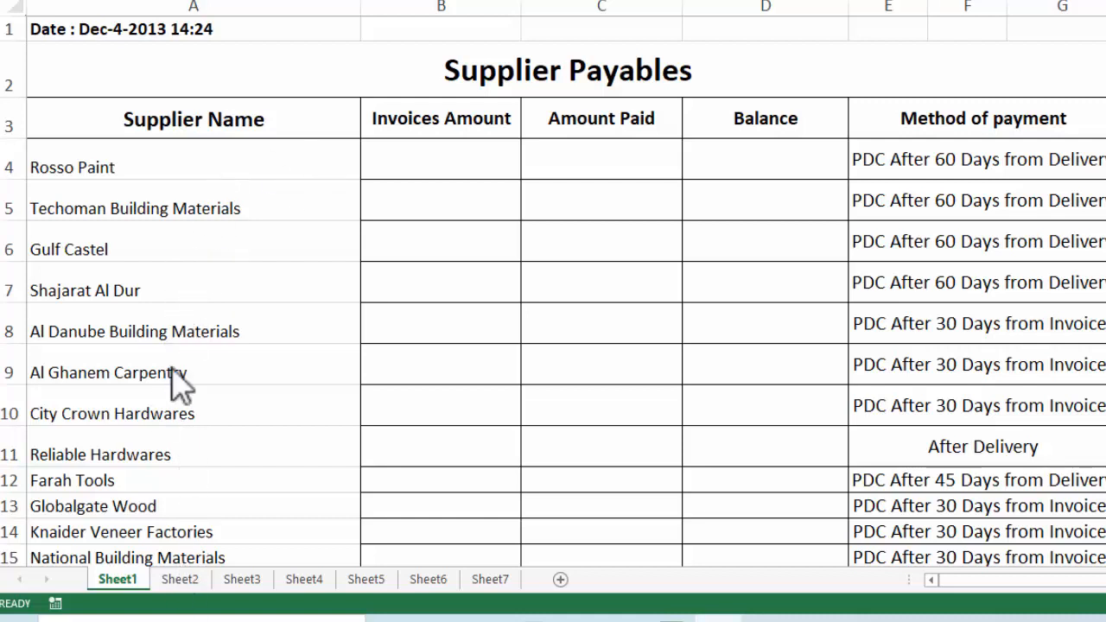
{"action": "left_click", "coordinate": [183, 582]}
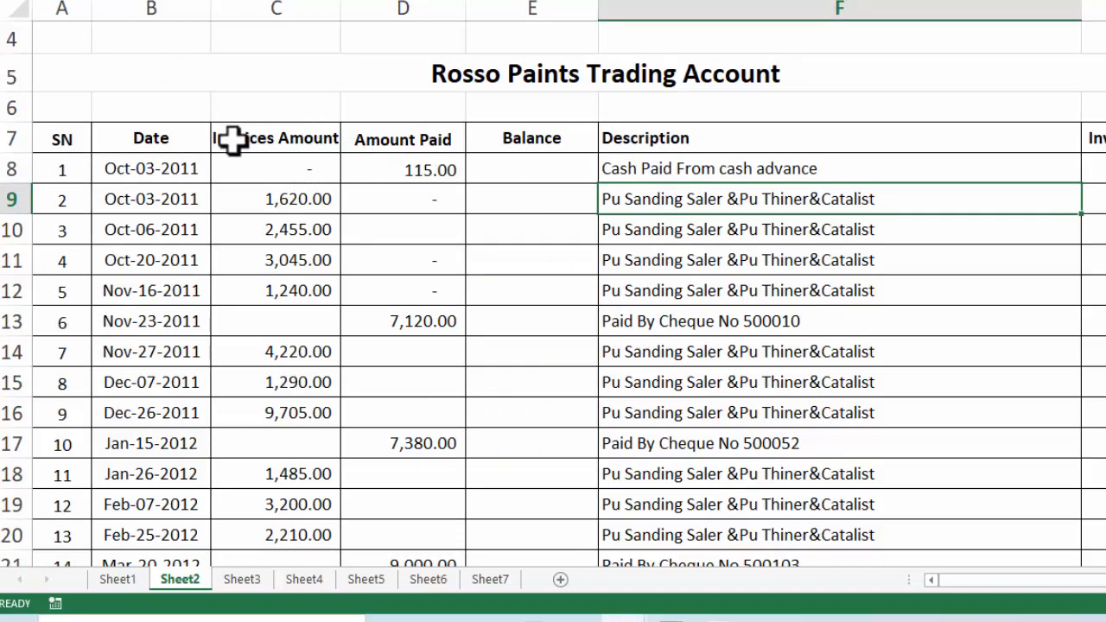
{"action": "double_click", "coordinate": [153, 170]}
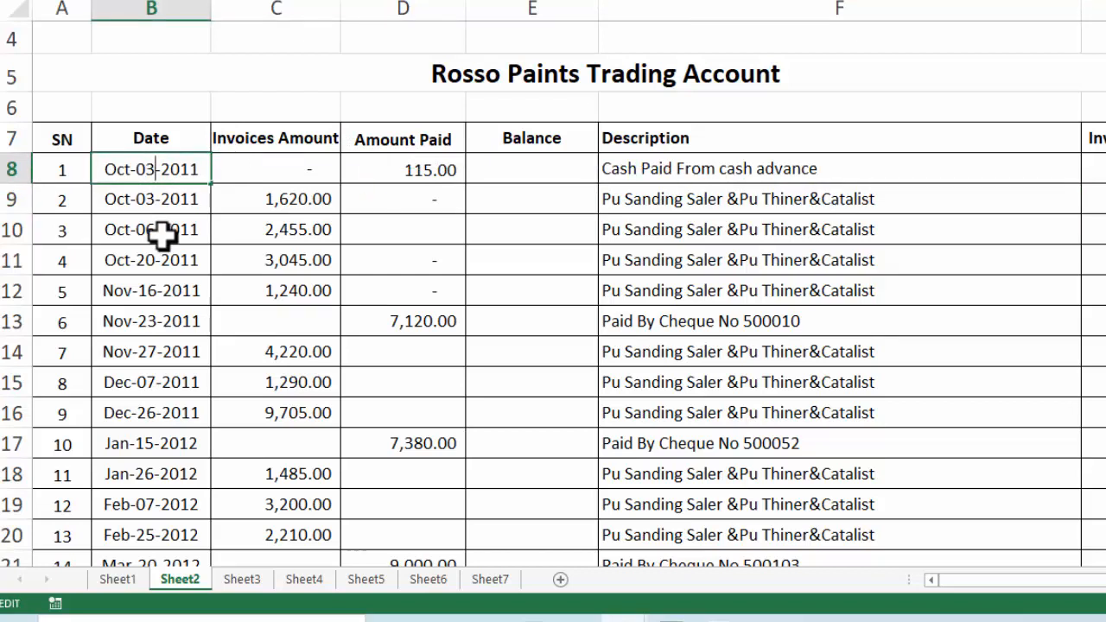
{"action": "left_click_drag", "start_coordinate": [162, 232], "coordinate": [161, 210]}
{"action": "left_click", "coordinate": [161, 173]}
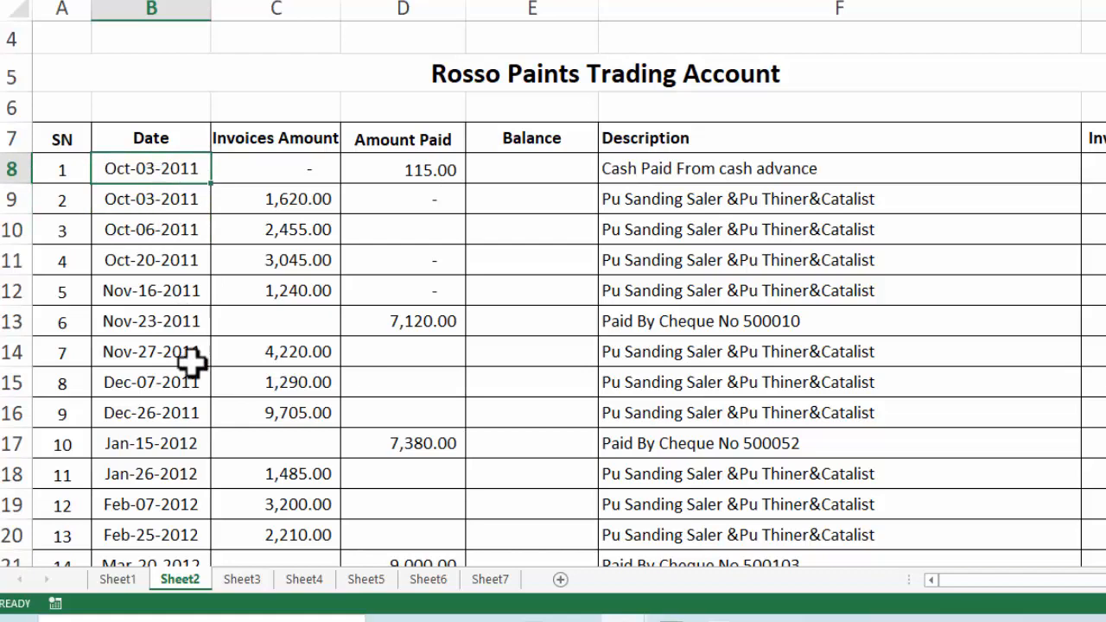
{"action": "left_click", "coordinate": [121, 580]}
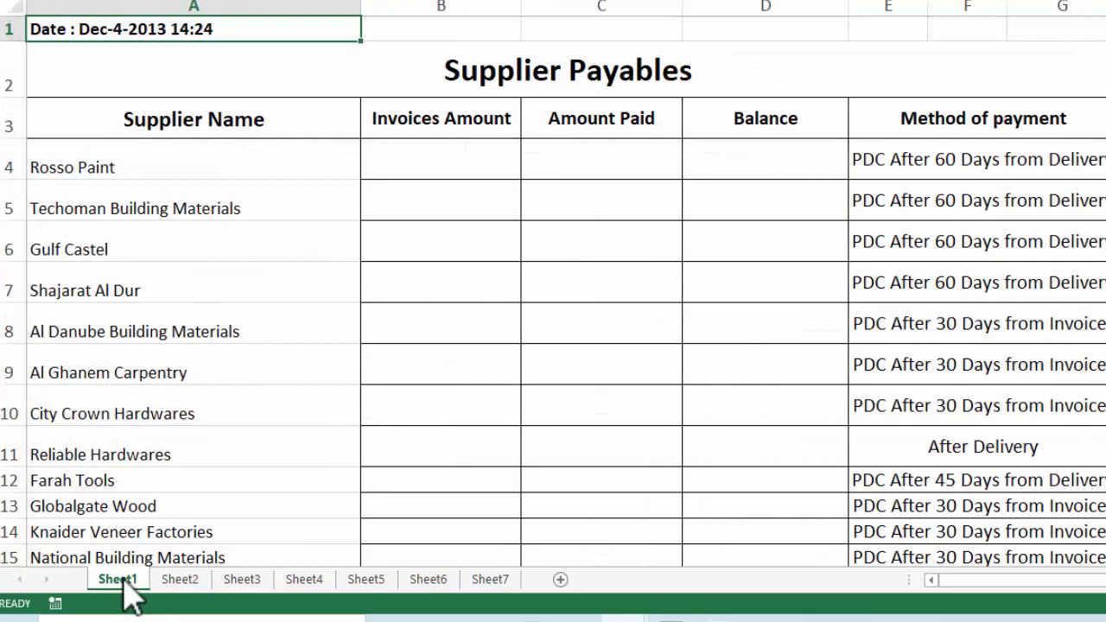
Rename Sheet1 to 'Supplier Detail'
{"action": "right_click", "coordinate": [130, 591]}
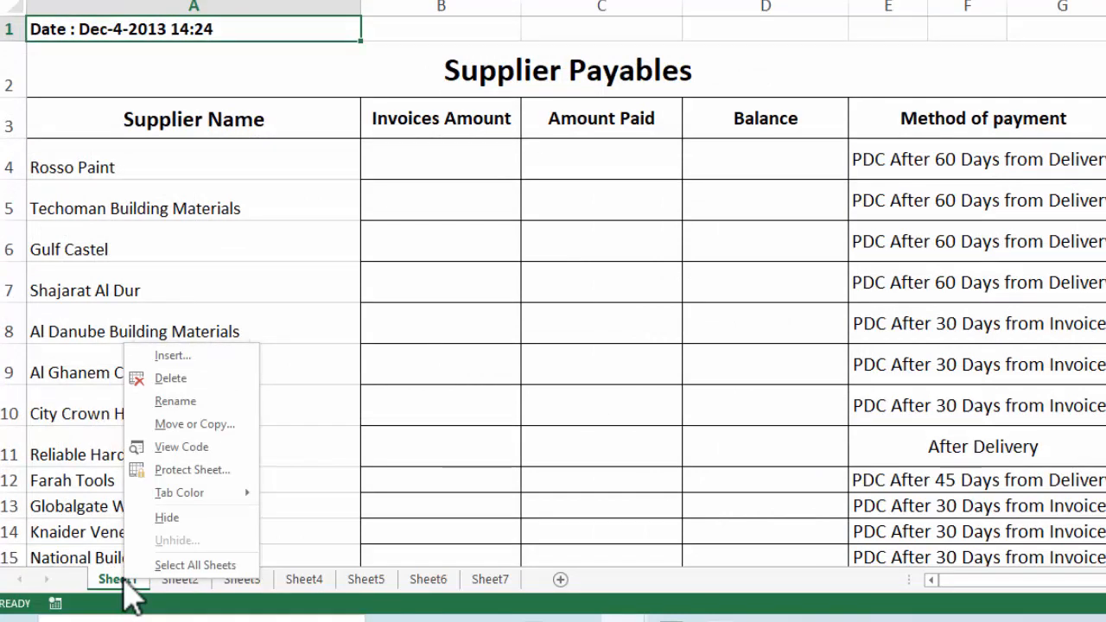
{"action": "left_click", "coordinate": [176, 401]}
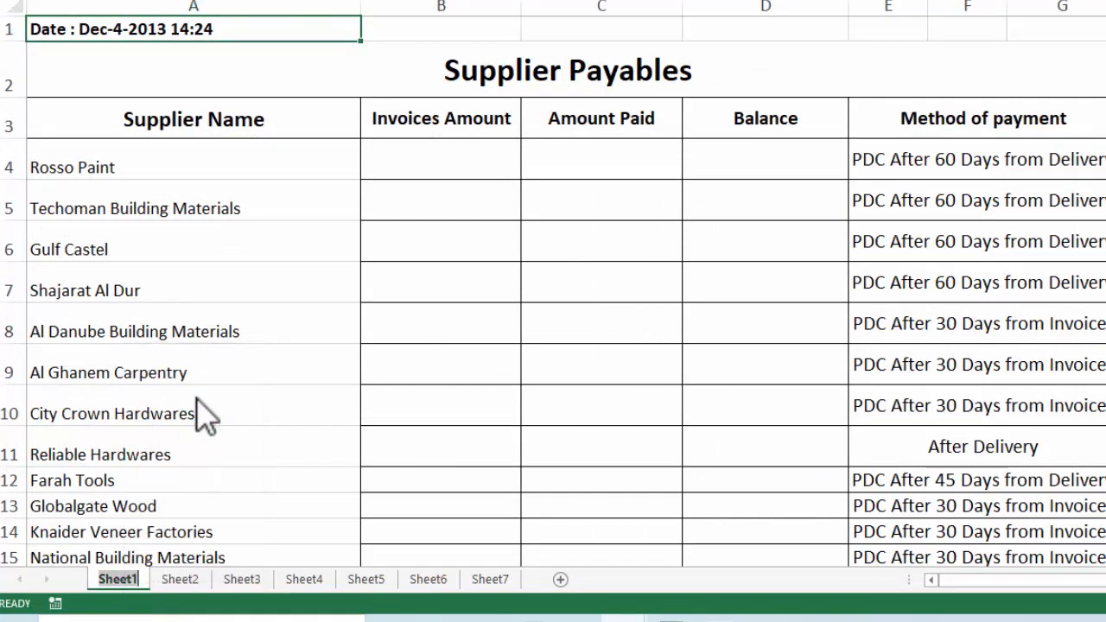
{"action": "type", "text": "S"}
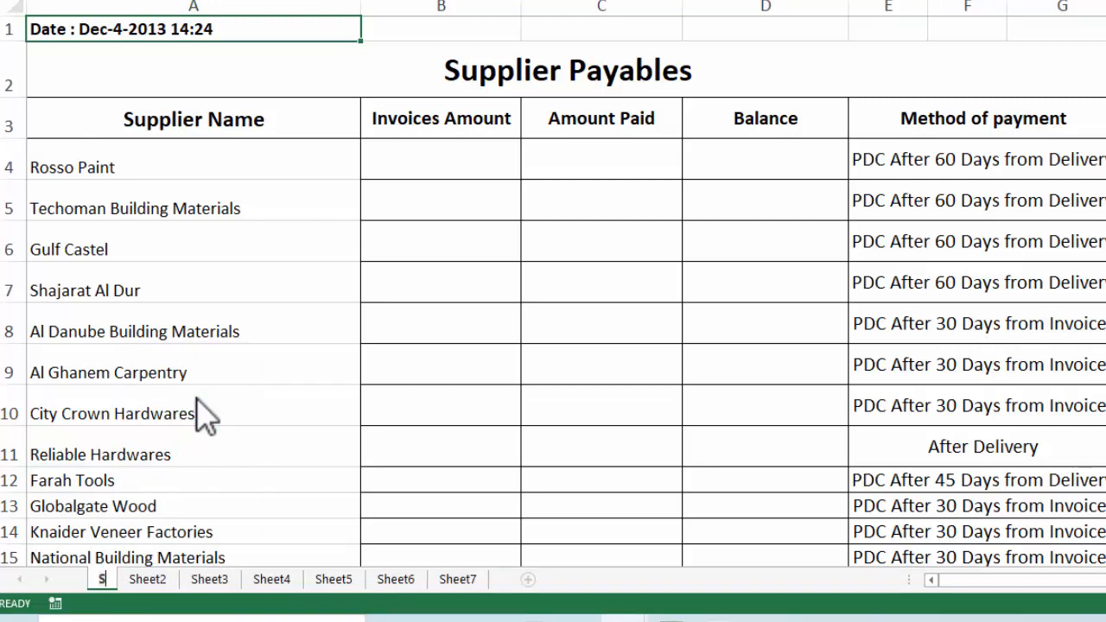
{"action": "type", "text": "uppli"}
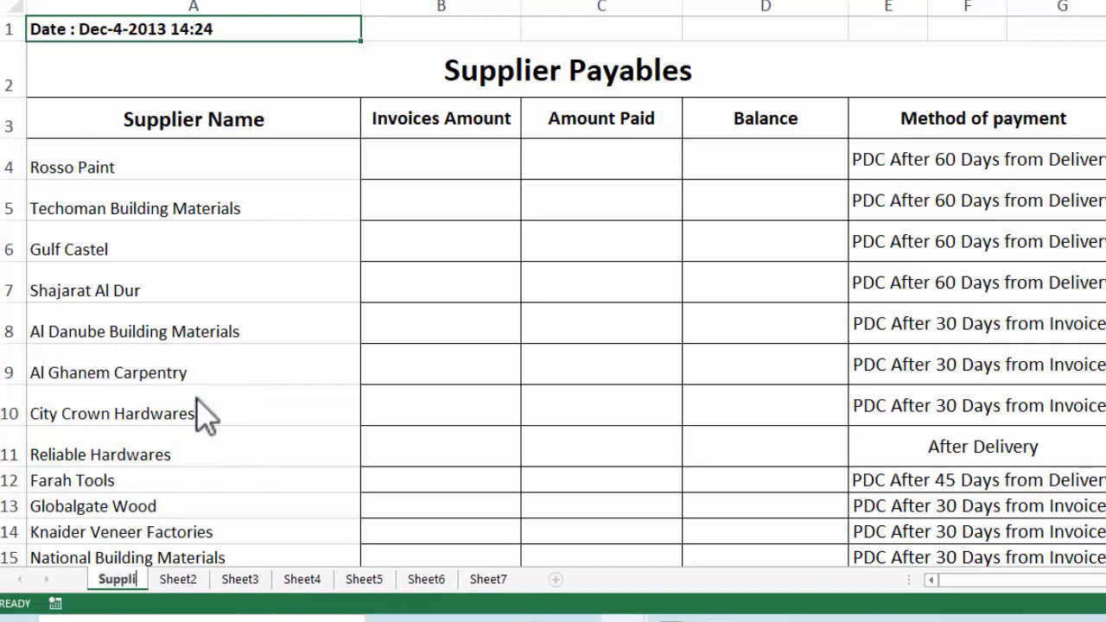
{"action": "type", "text": "er Detail"}
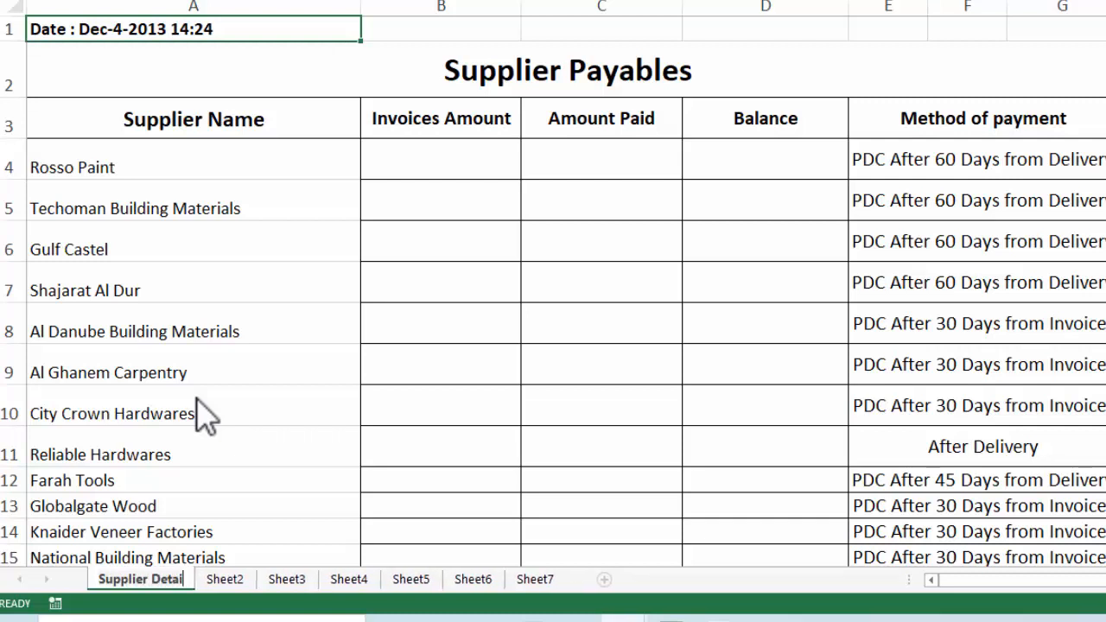
{"action": "key", "text": "Return"}
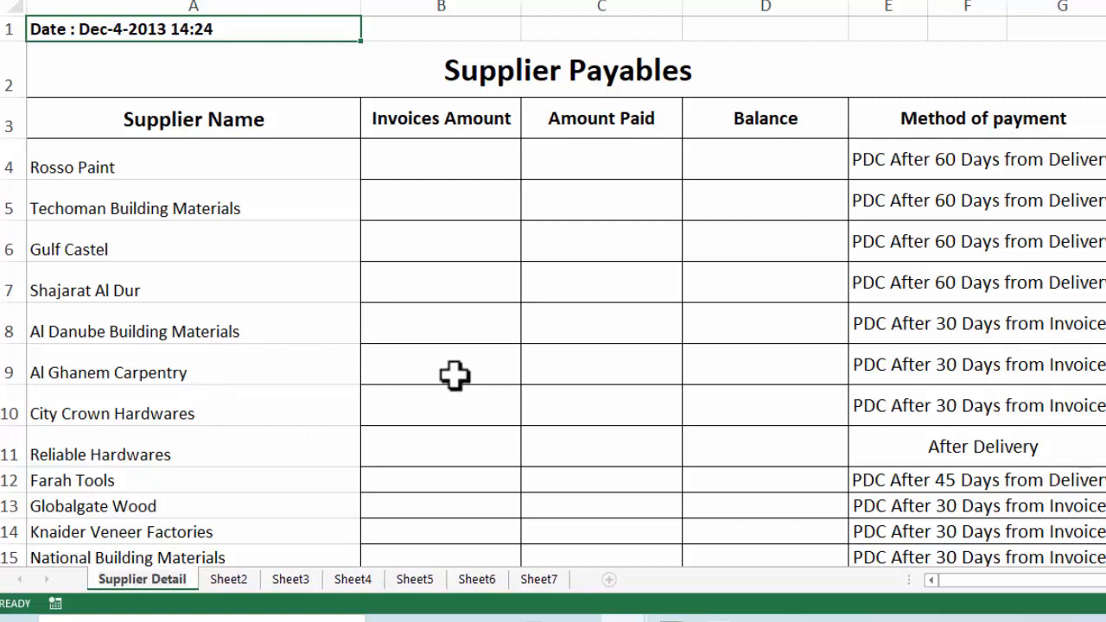
{"action": "left_click", "coordinate": [455, 374]}
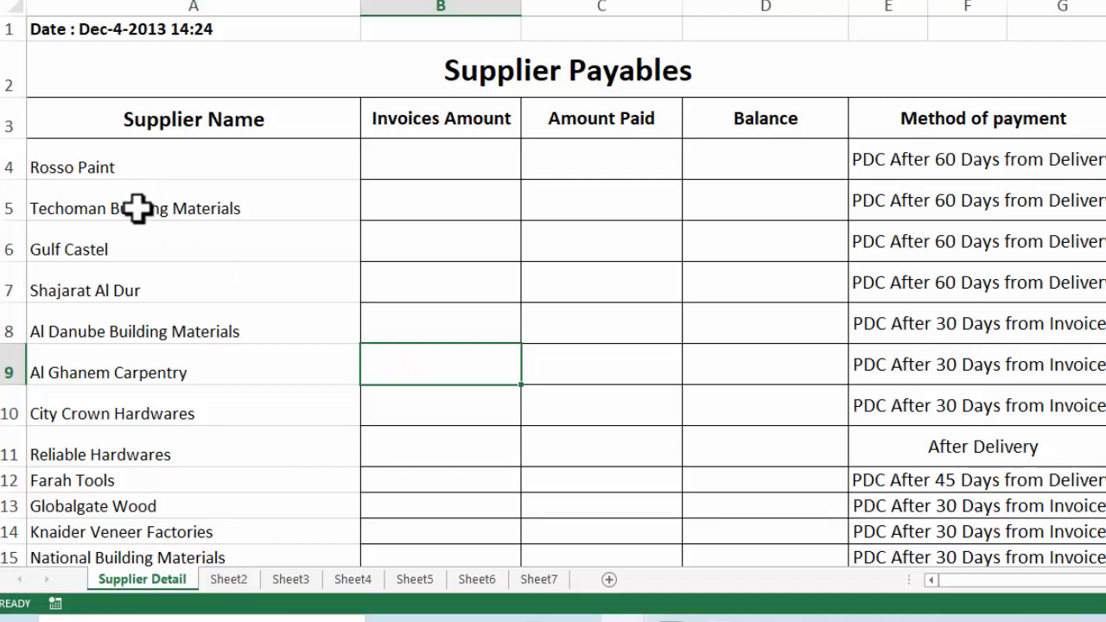
Rename Sheet2 to 'Rosso Paint'
{"action": "right_click", "coordinate": [227, 584]}
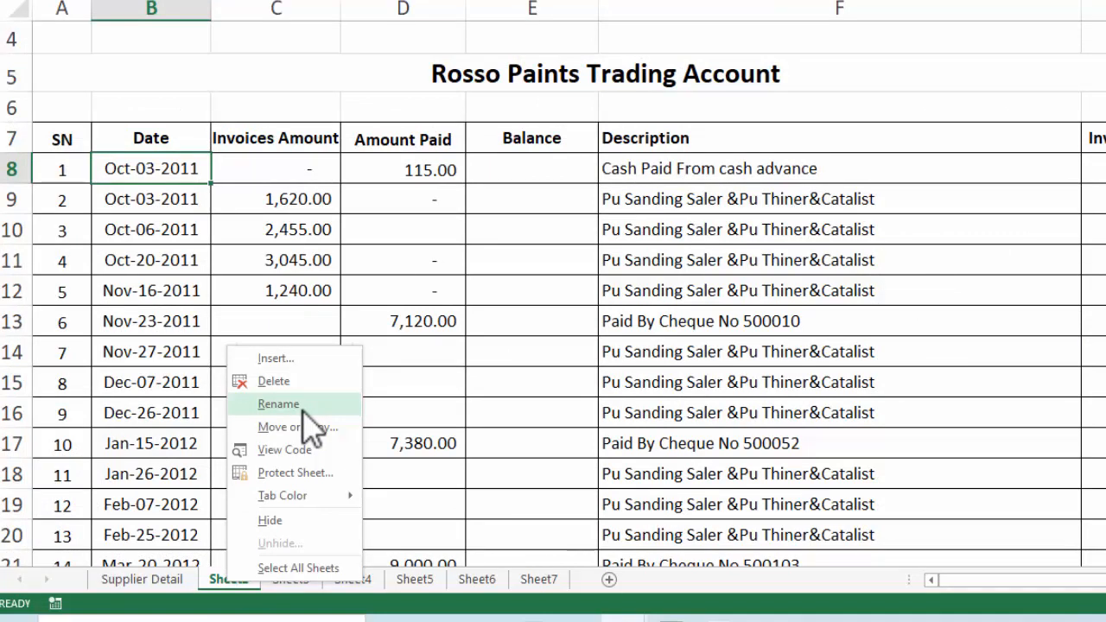
{"action": "left_click", "coordinate": [300, 409]}
{"action": "type", "text": "R"}
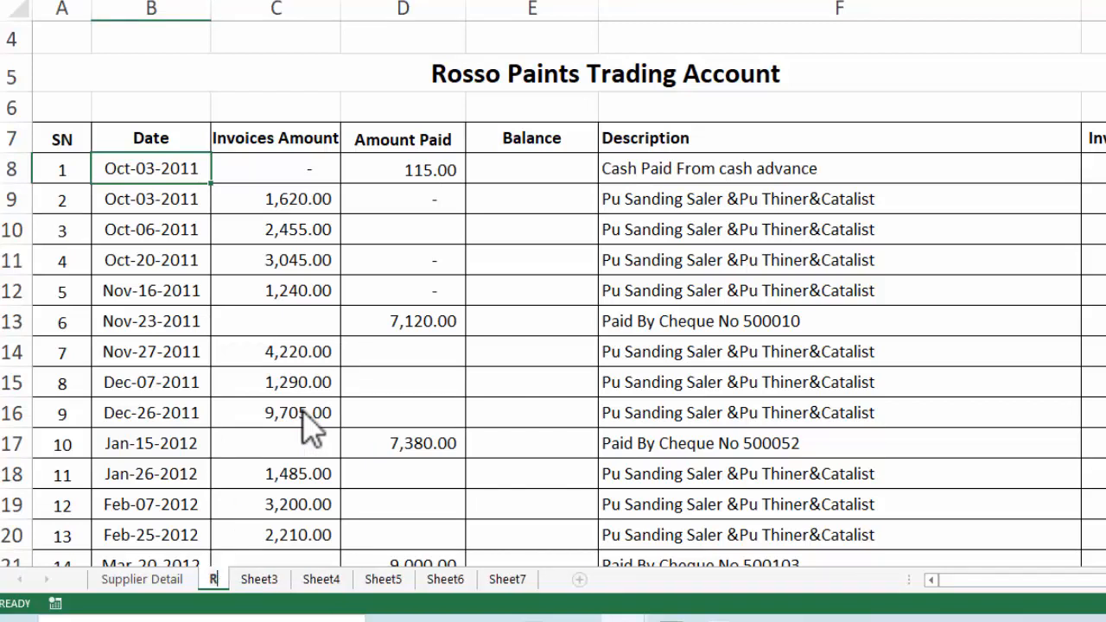
{"action": "type", "text": "oss P"}
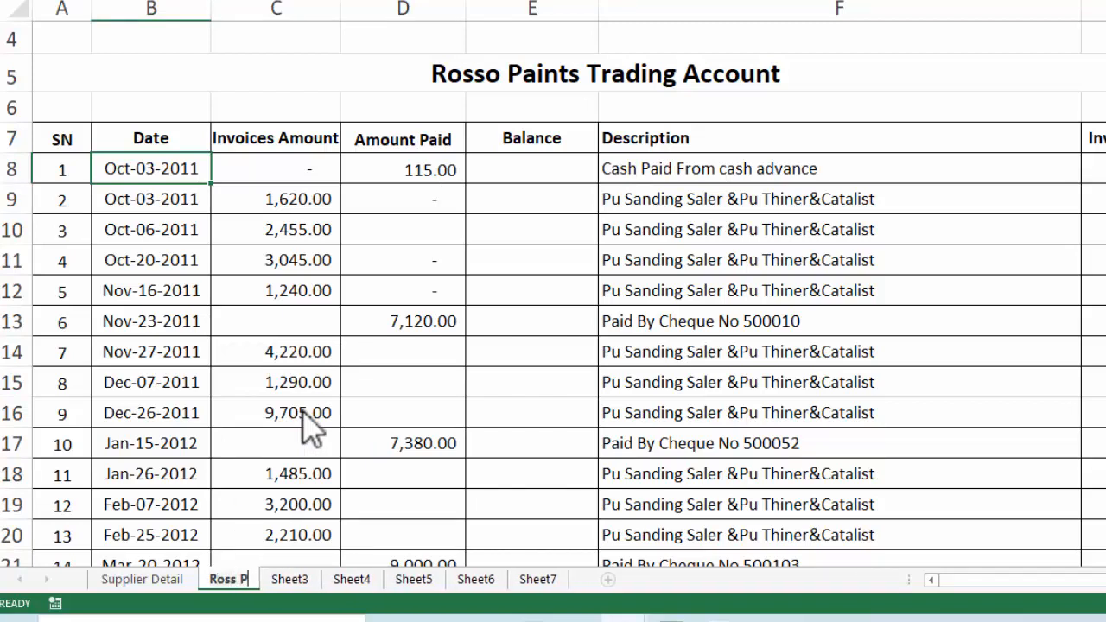
{"action": "key", "text": "BackSpace"}
{"action": "key", "text": "BackSpace"}
{"action": "type", "text": "o Pai"}
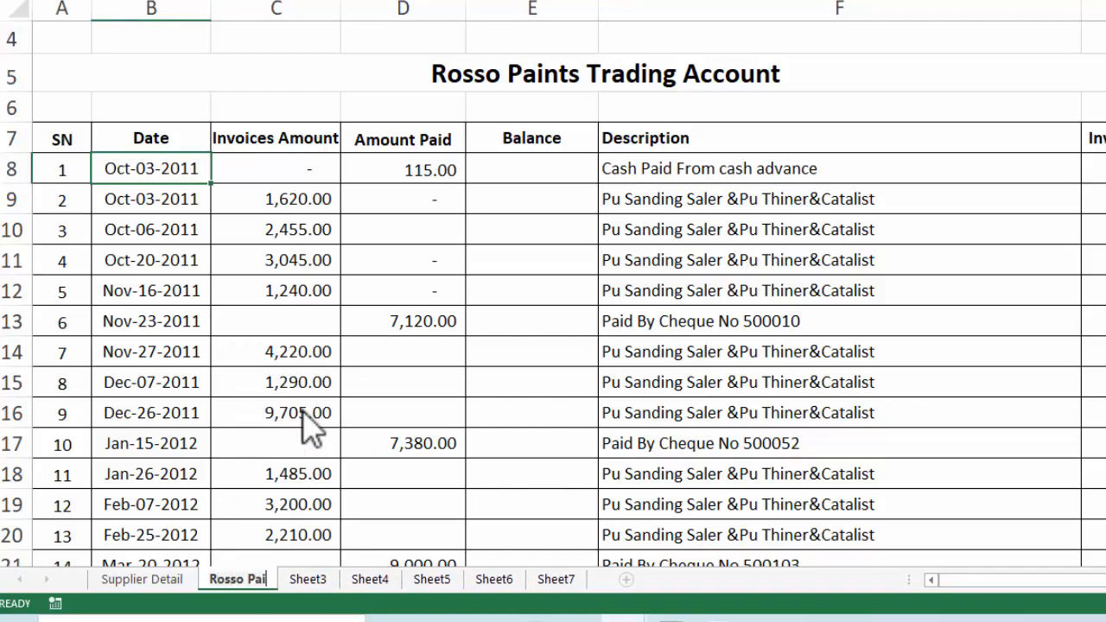
{"action": "type", "text": "nt"}
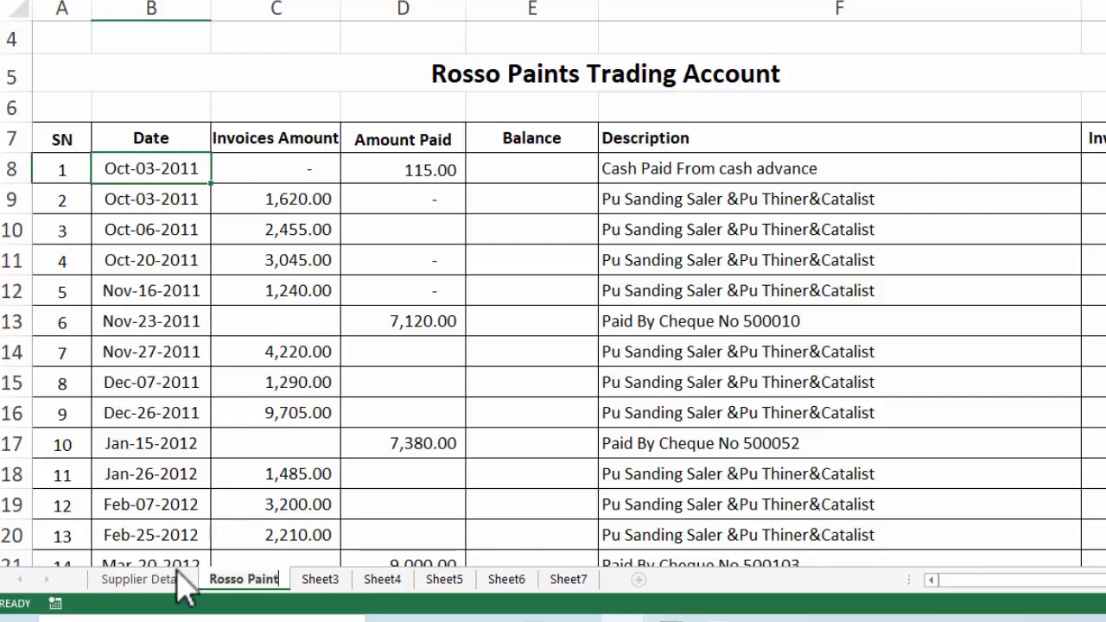
{"action": "left_click", "coordinate": [175, 579]}
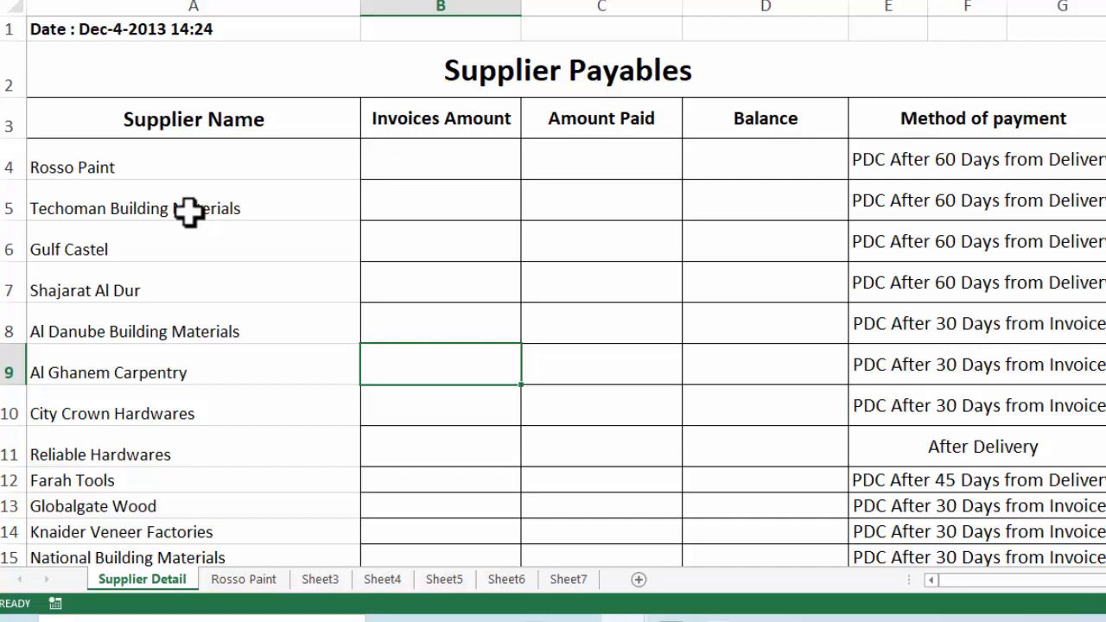
Rename the third sheet to 'Techoman Building Materials'
{"action": "right_click", "coordinate": [189, 212]}
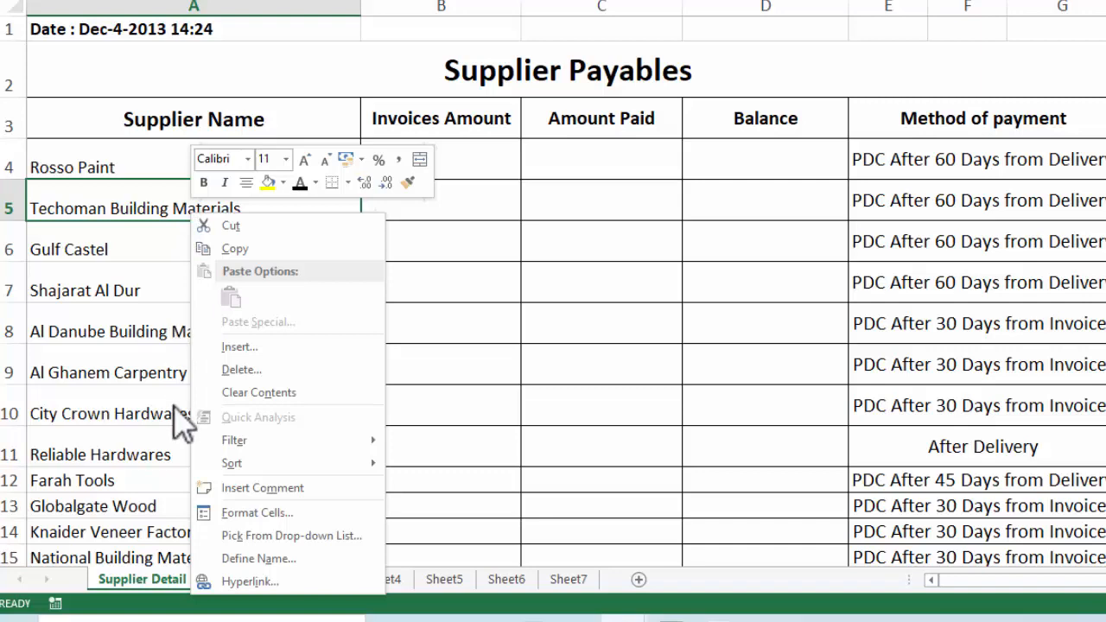
{"action": "left_click", "coordinate": [251, 251]}
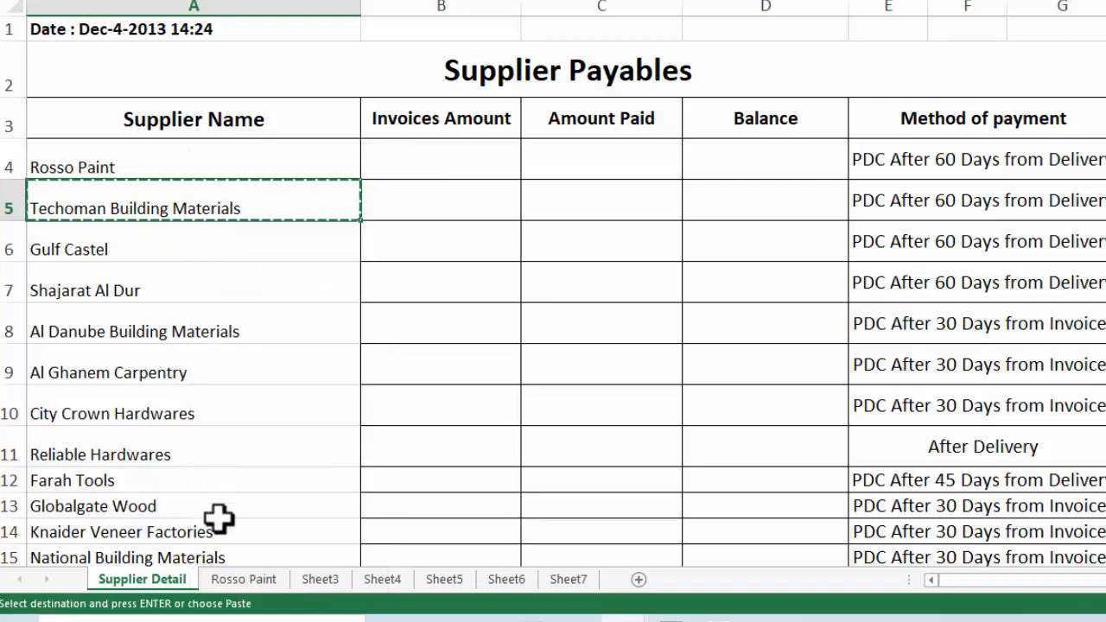
{"action": "left_click", "coordinate": [320, 581]}
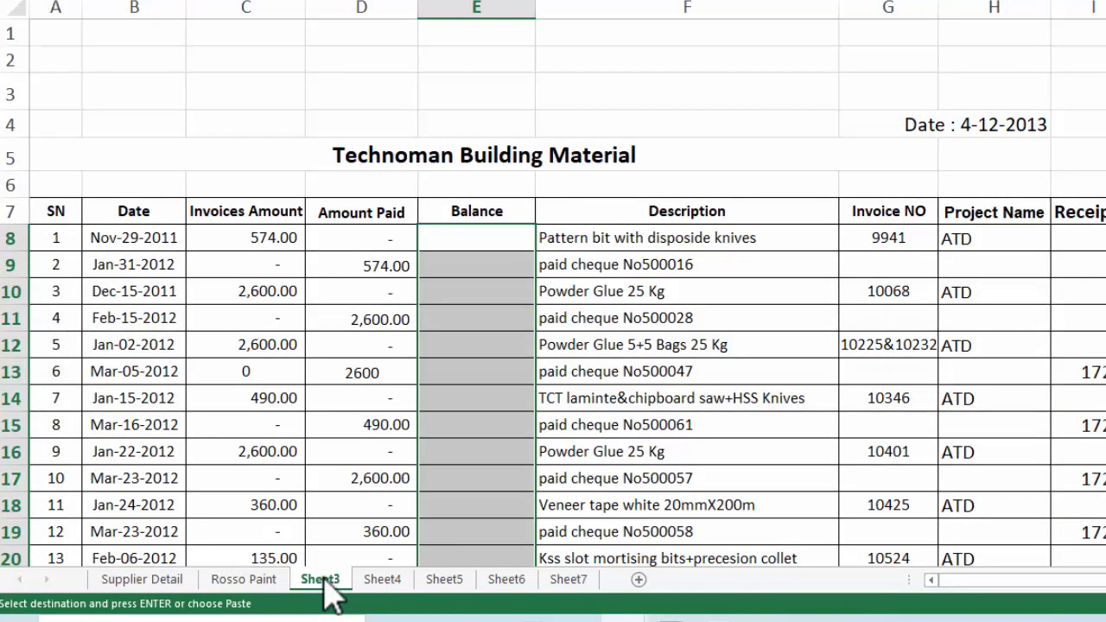
{"action": "right_click", "coordinate": [325, 581]}
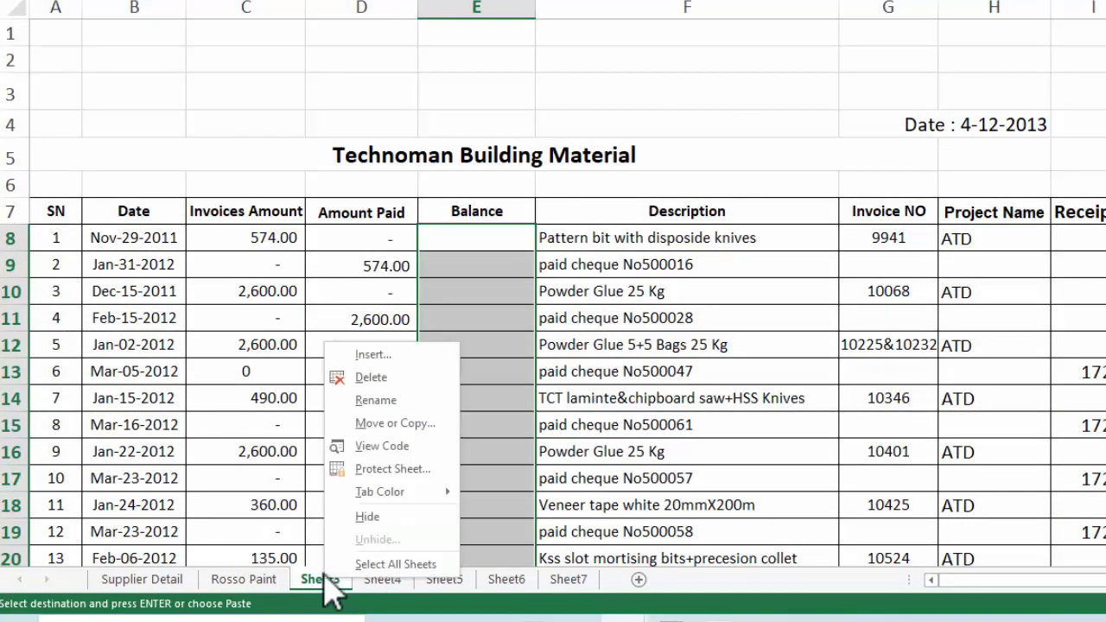
{"action": "left_click", "coordinate": [377, 401]}
{"action": "type", "text": "Techoman Building Materials"}
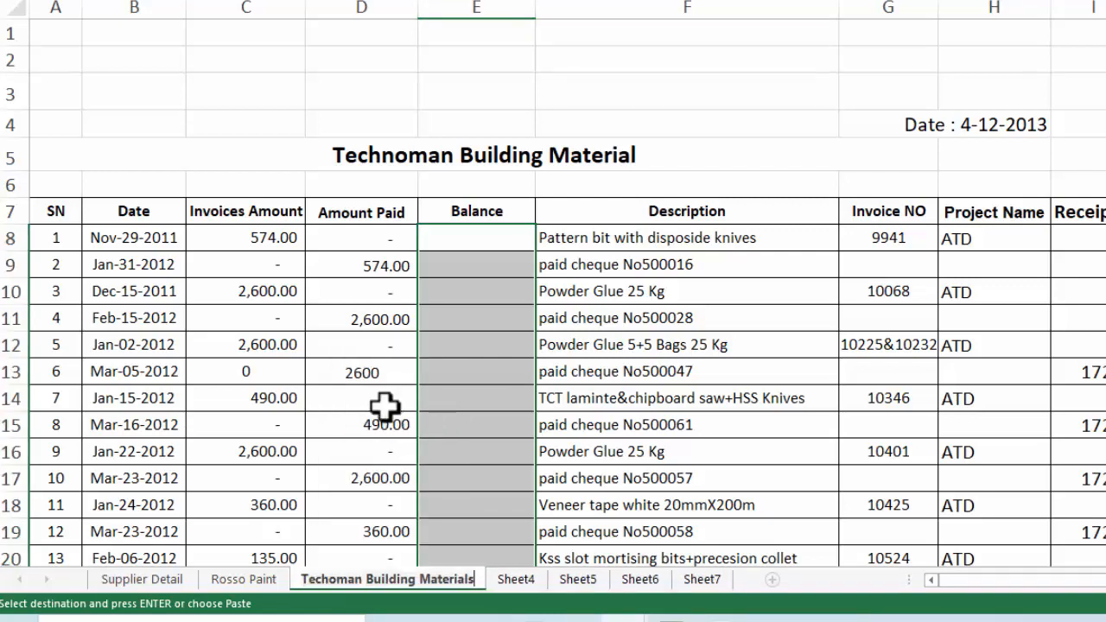
Copy 'Gulf Castel' from the summary list and paste it as the Gulf Castle sheet's name
{"action": "left_click", "coordinate": [517, 581]}
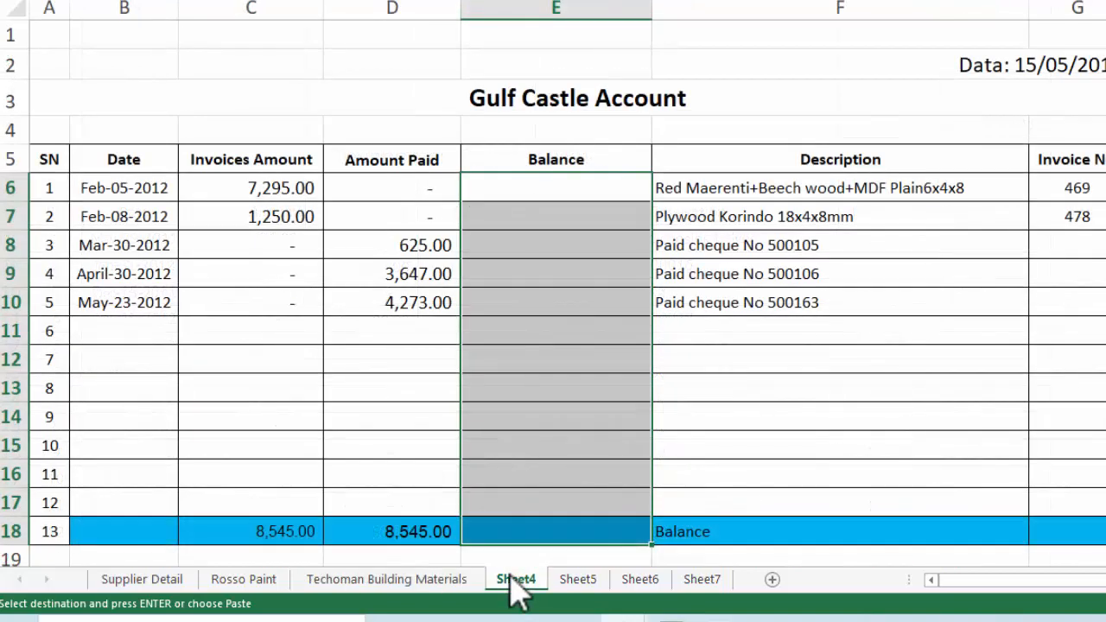
{"action": "left_click", "coordinate": [154, 581]}
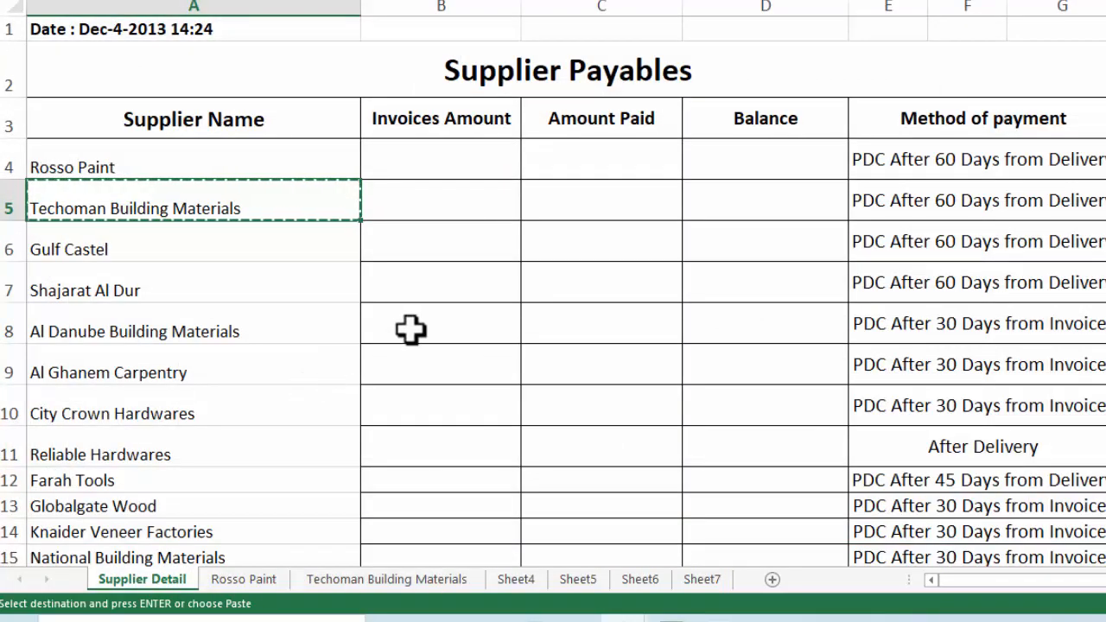
{"action": "key", "text": "Escape"}
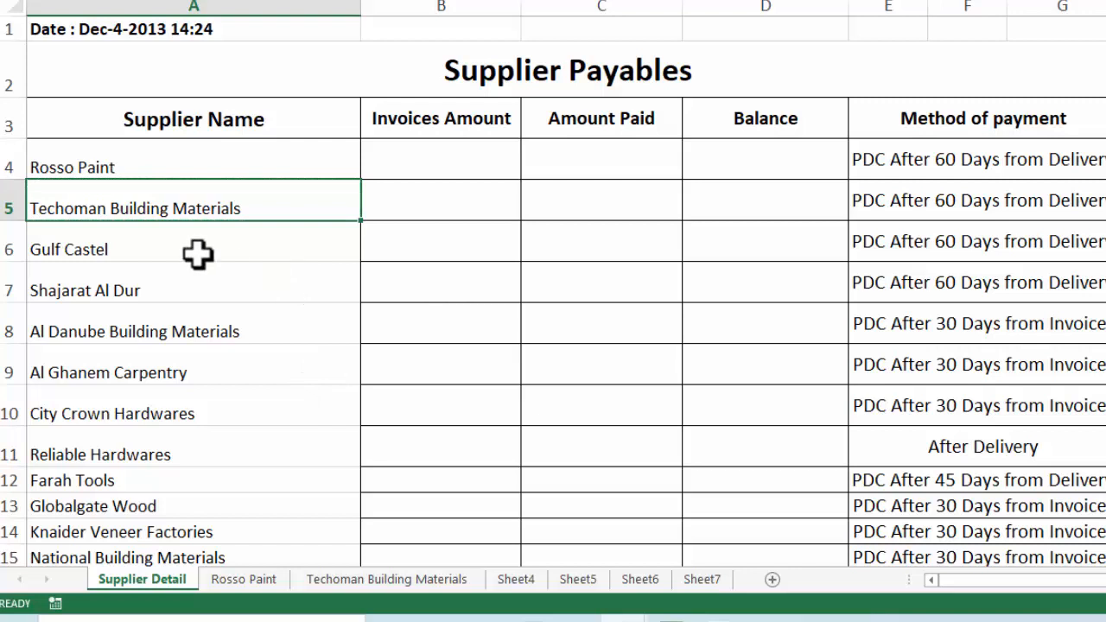
{"action": "left_click", "coordinate": [126, 249]}
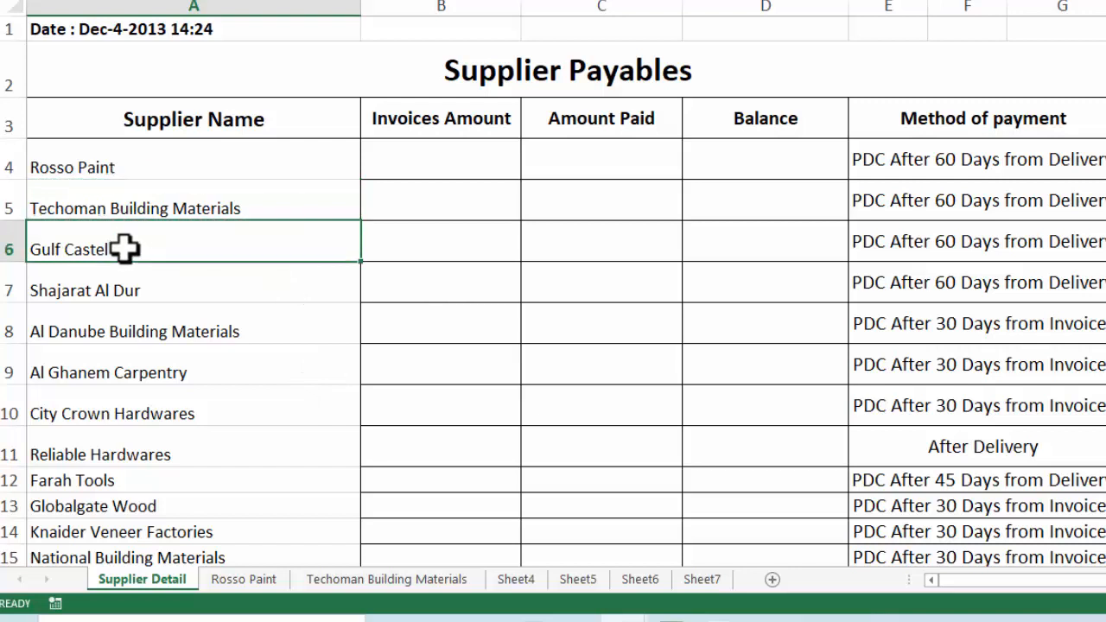
{"action": "key", "text": "ctrl+c"}
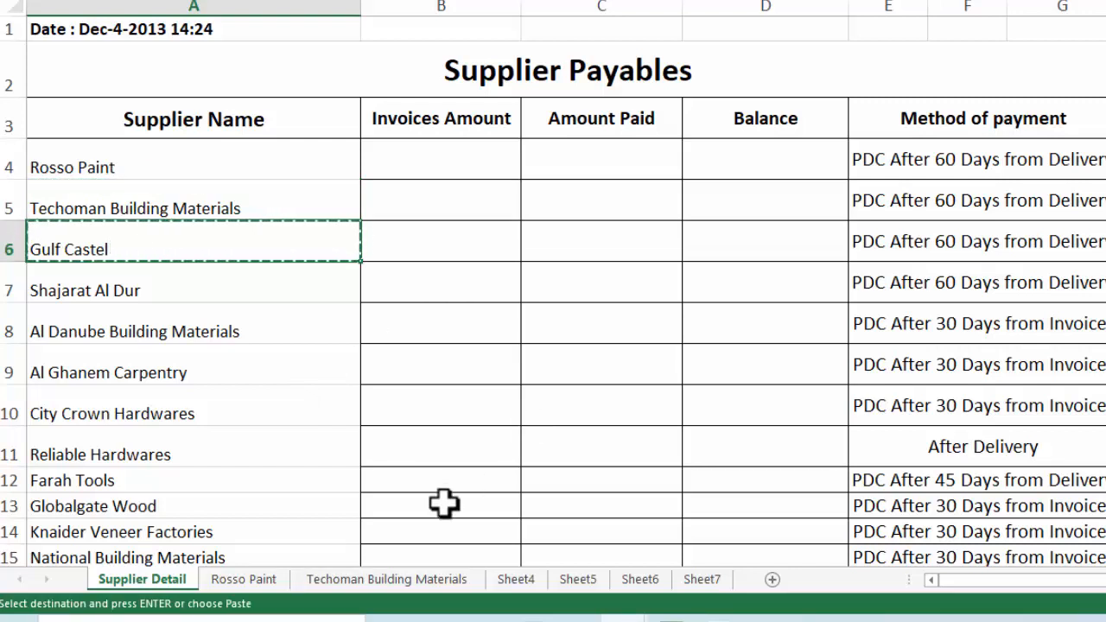
{"action": "left_click", "coordinate": [515, 579]}
{"action": "right_click", "coordinate": [518, 597]}
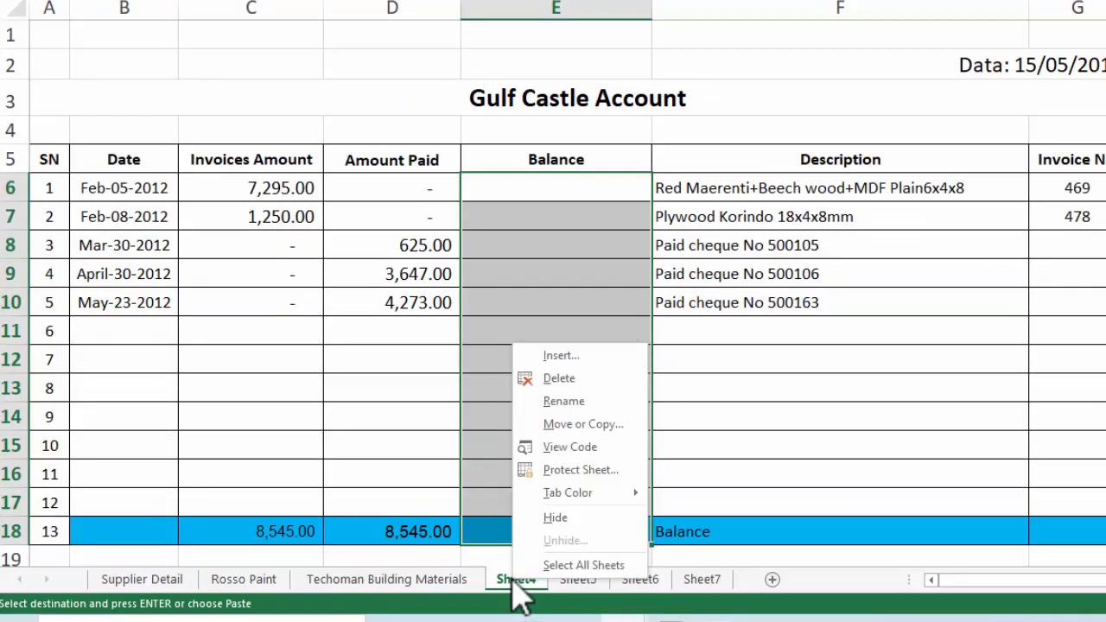
{"action": "left_click", "coordinate": [581, 423]}
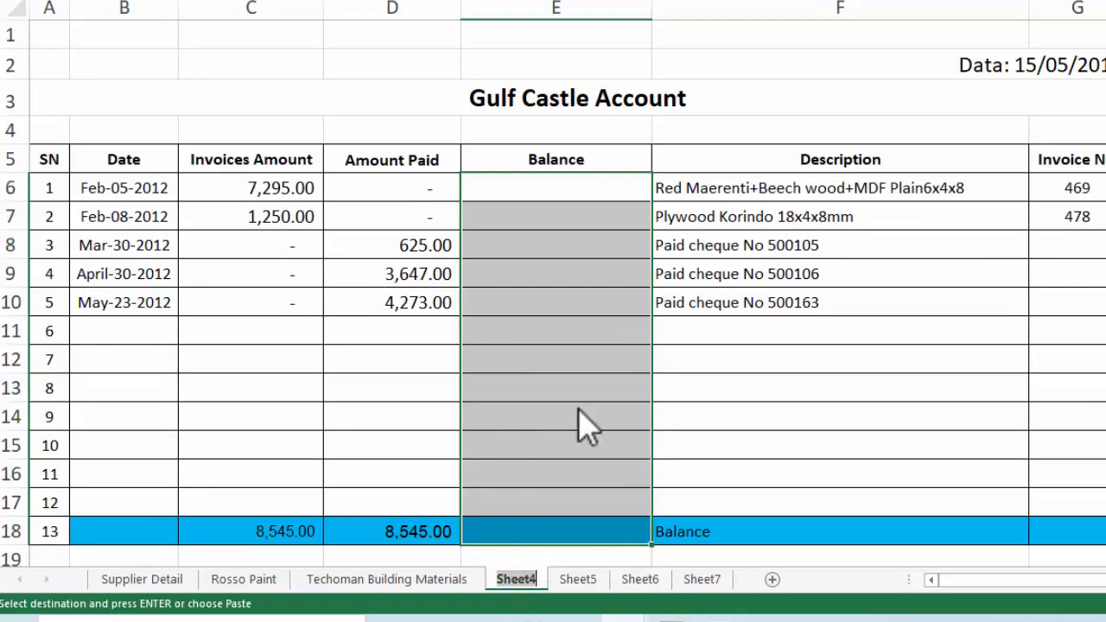
{"action": "key", "text": "ctrl+v"}
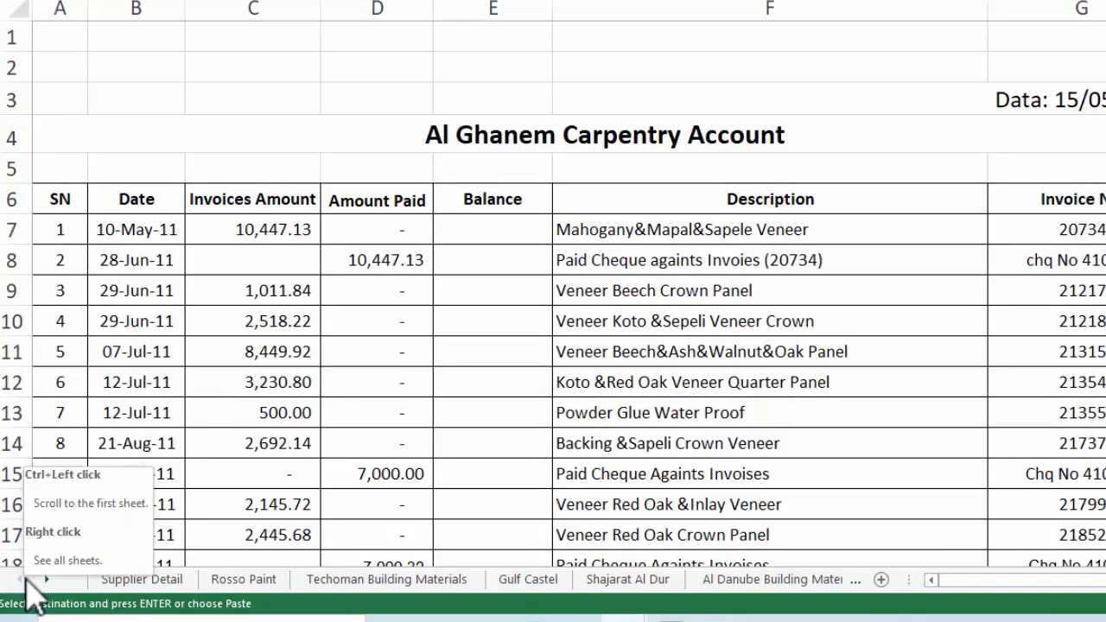
{"action": "left_click", "coordinate": [145, 580]}
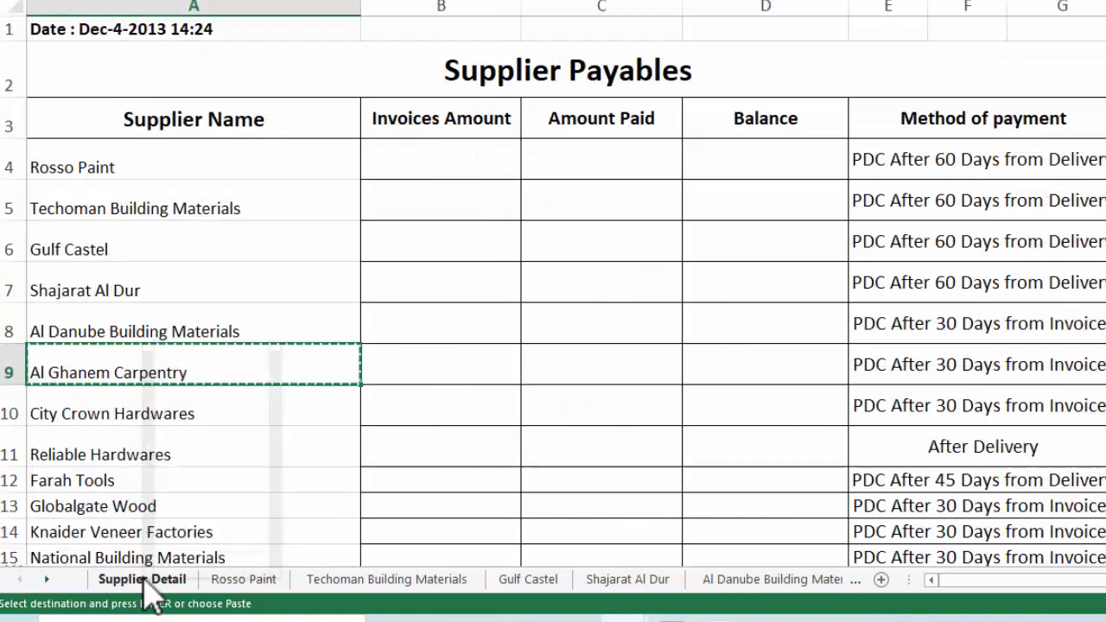
Colour the Supplier Detail tab red and the Rosso Paint tab yellow
{"action": "right_click", "coordinate": [147, 582]}
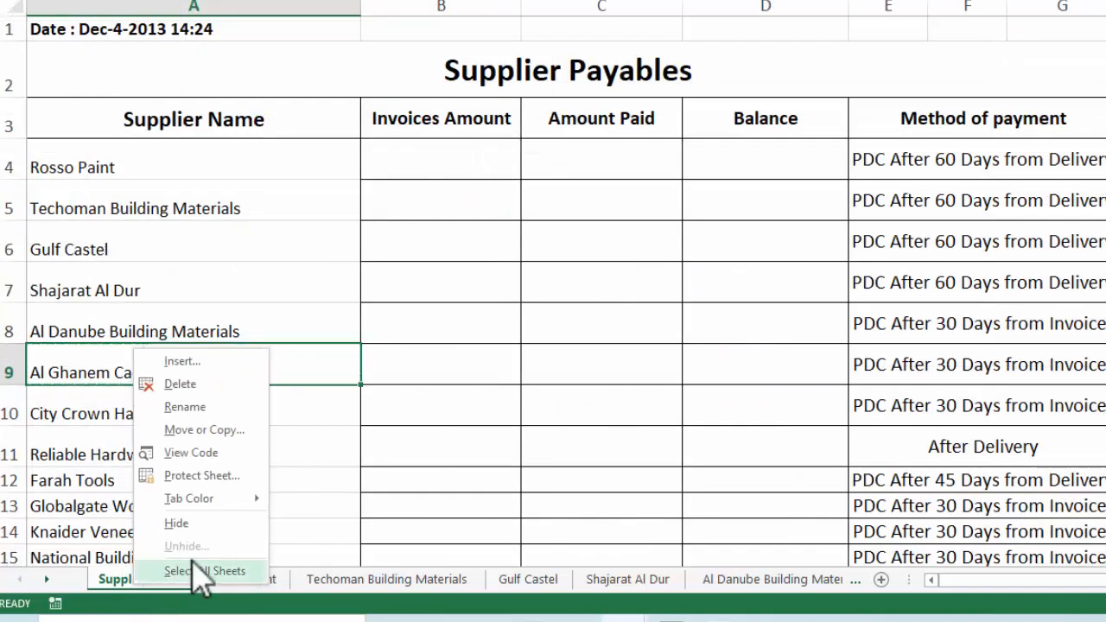
{"action": "mouse_move", "coordinate": [231, 503]}
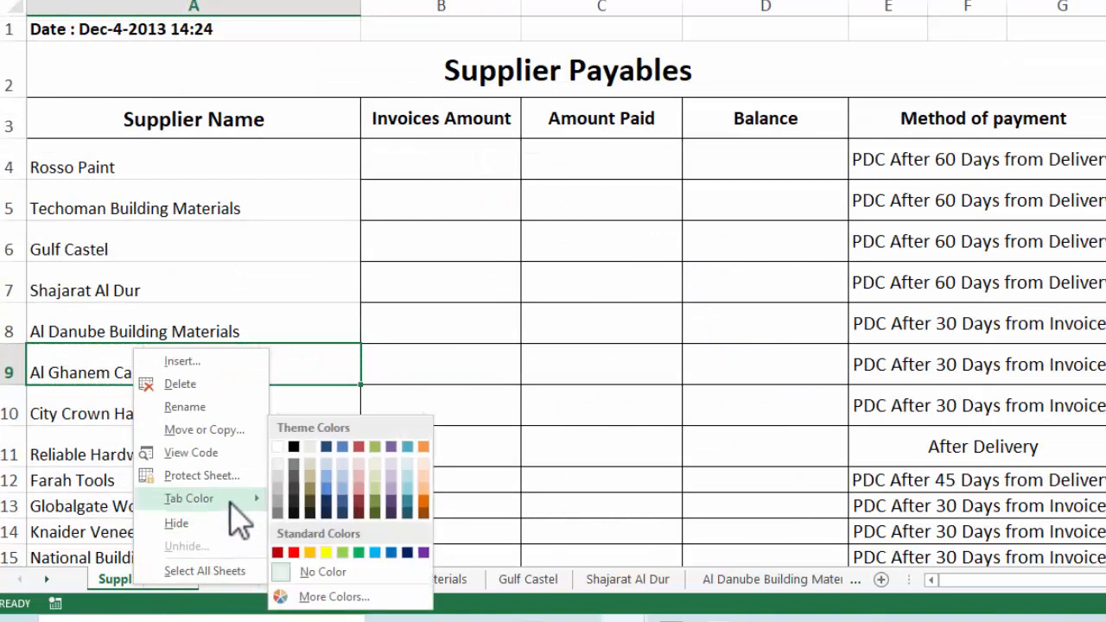
{"action": "left_click", "coordinate": [294, 553]}
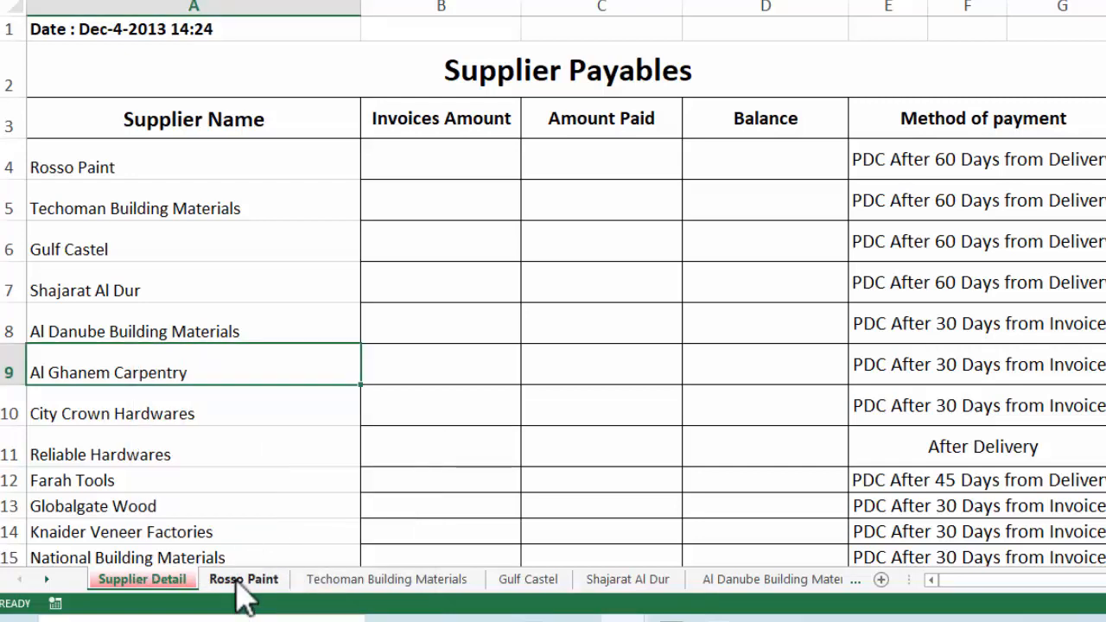
{"action": "left_click", "coordinate": [242, 580]}
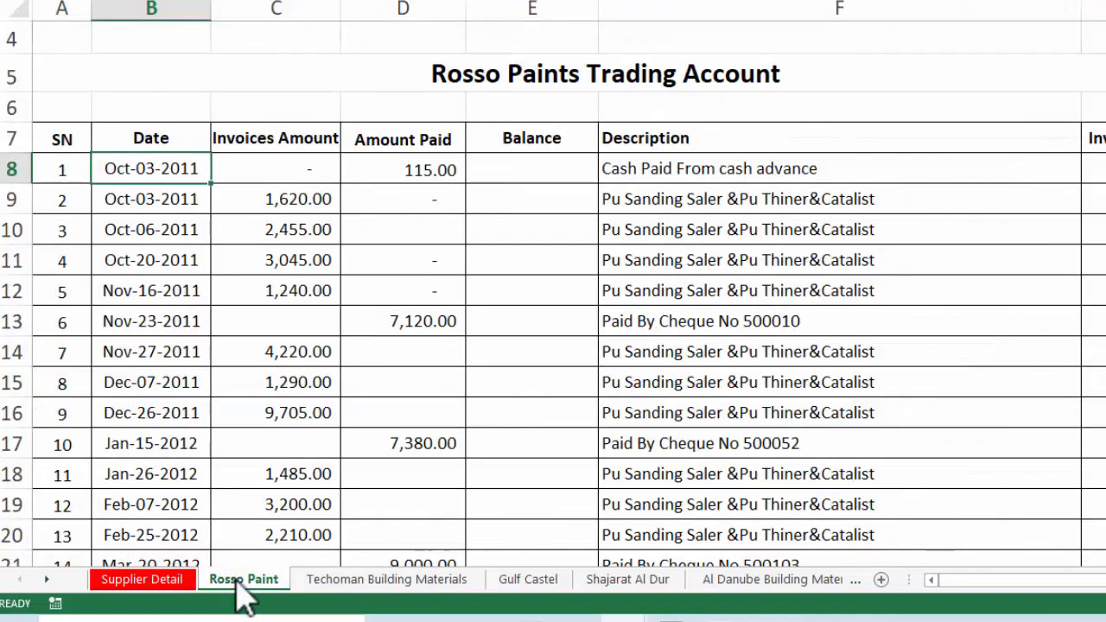
{"action": "right_click", "coordinate": [238, 581]}
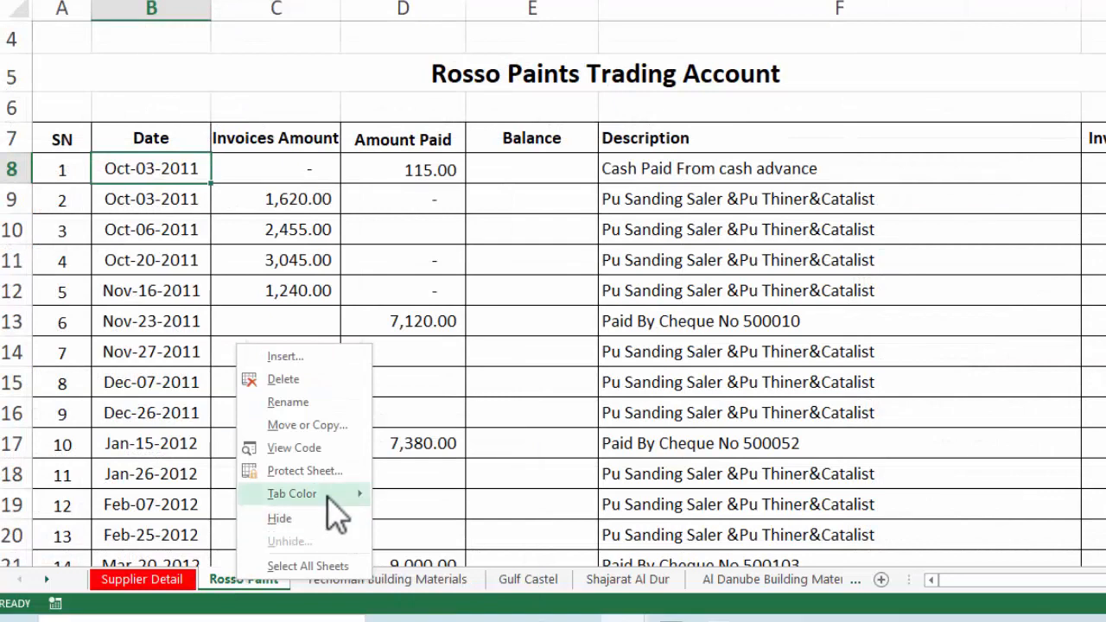
{"action": "mouse_move", "coordinate": [338, 495]}
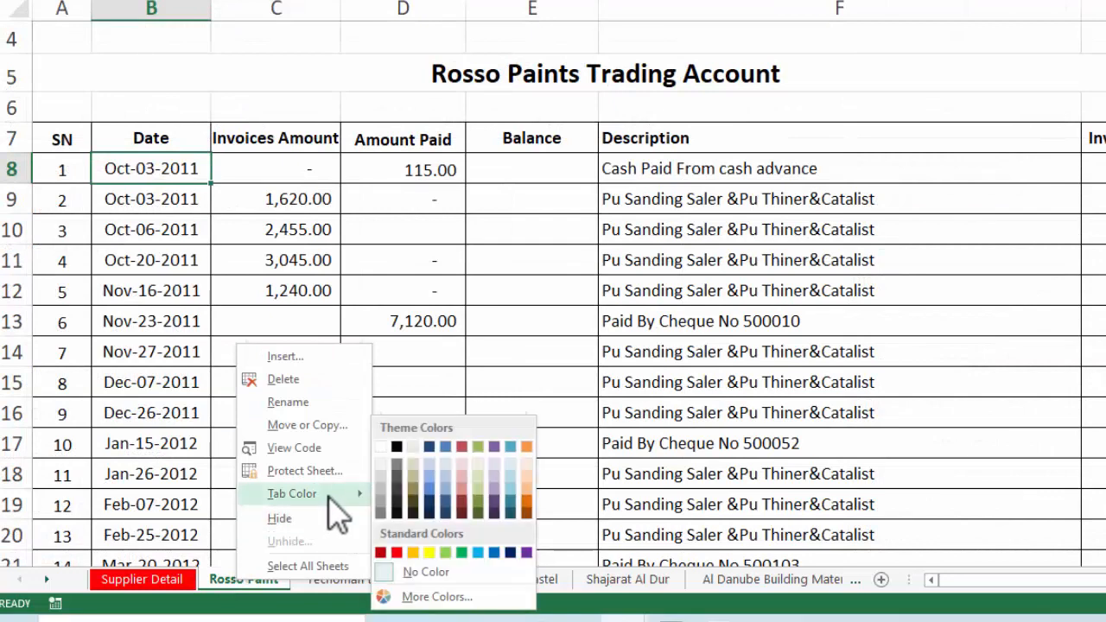
{"action": "left_click", "coordinate": [429, 554]}
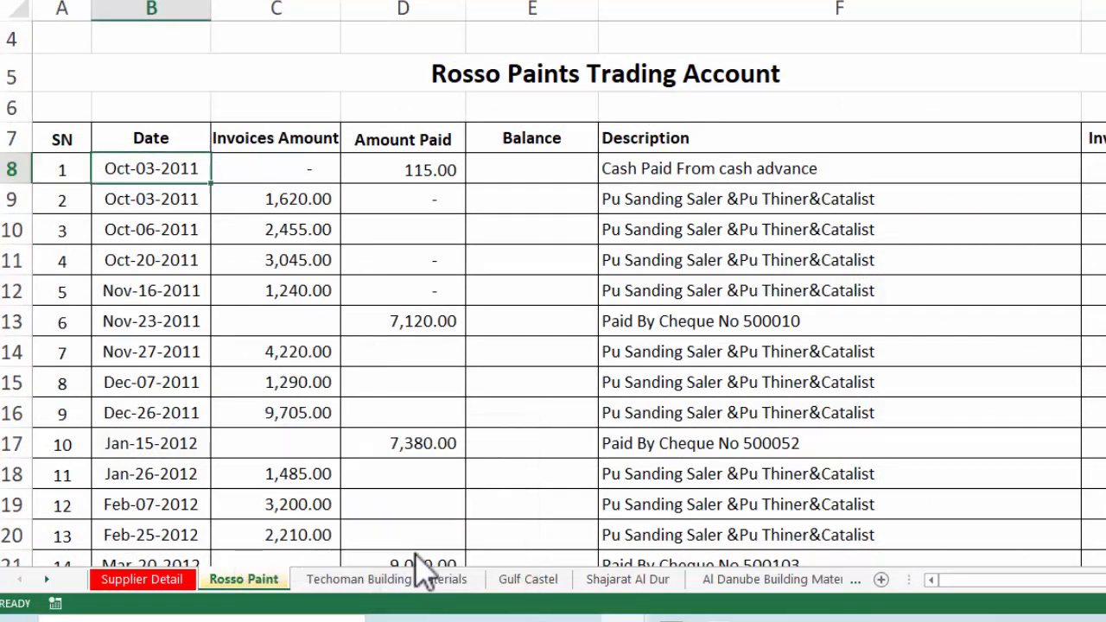
Browse through the remaining sheet tabs and return to the Supplier Payables summary
{"action": "left_click", "coordinate": [344, 580]}
{"action": "left_click", "coordinate": [856, 580]}
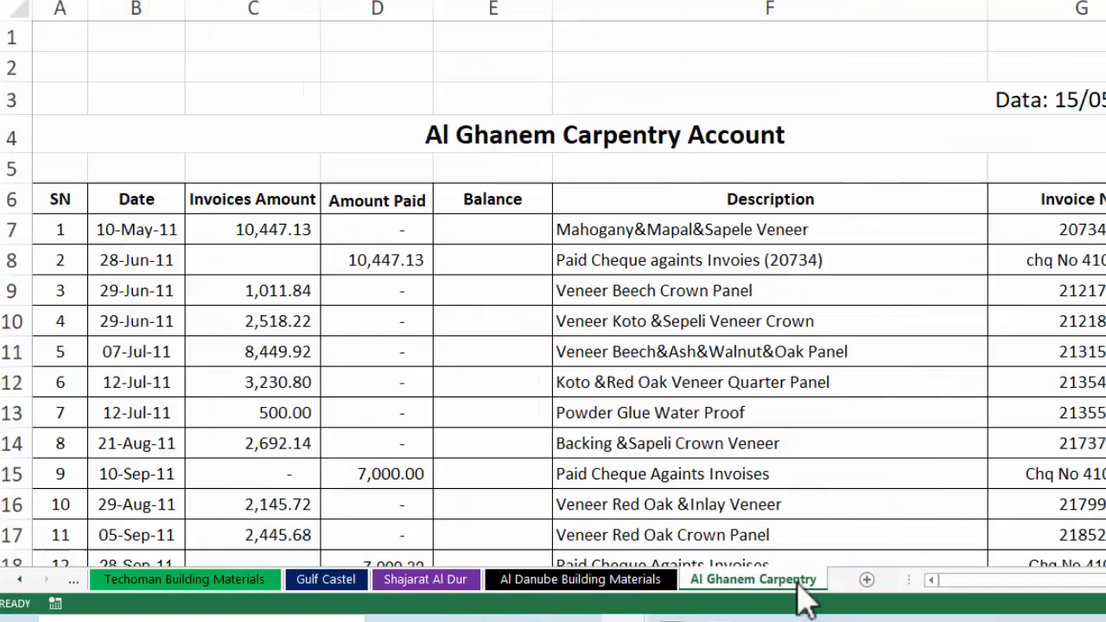
{"action": "left_click", "coordinate": [20, 580]}
{"action": "left_click", "coordinate": [21, 580]}
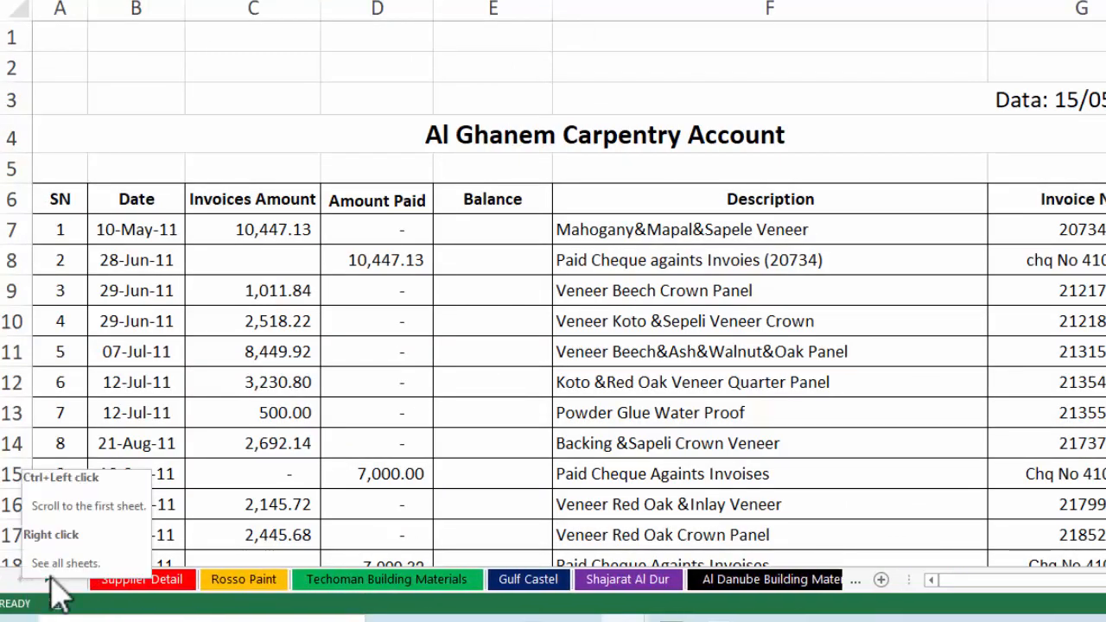
{"action": "left_click", "coordinate": [139, 580]}
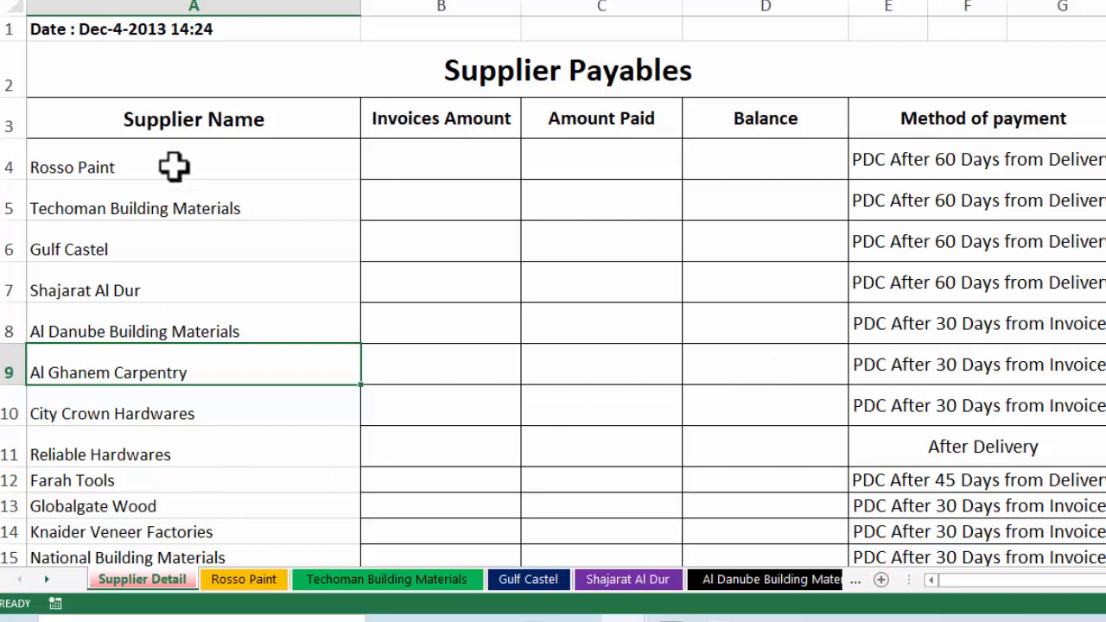
Re-enter the first Rosso Paint date in B8 and format it to show 03-Oct-11
{"action": "left_click", "coordinate": [244, 580]}
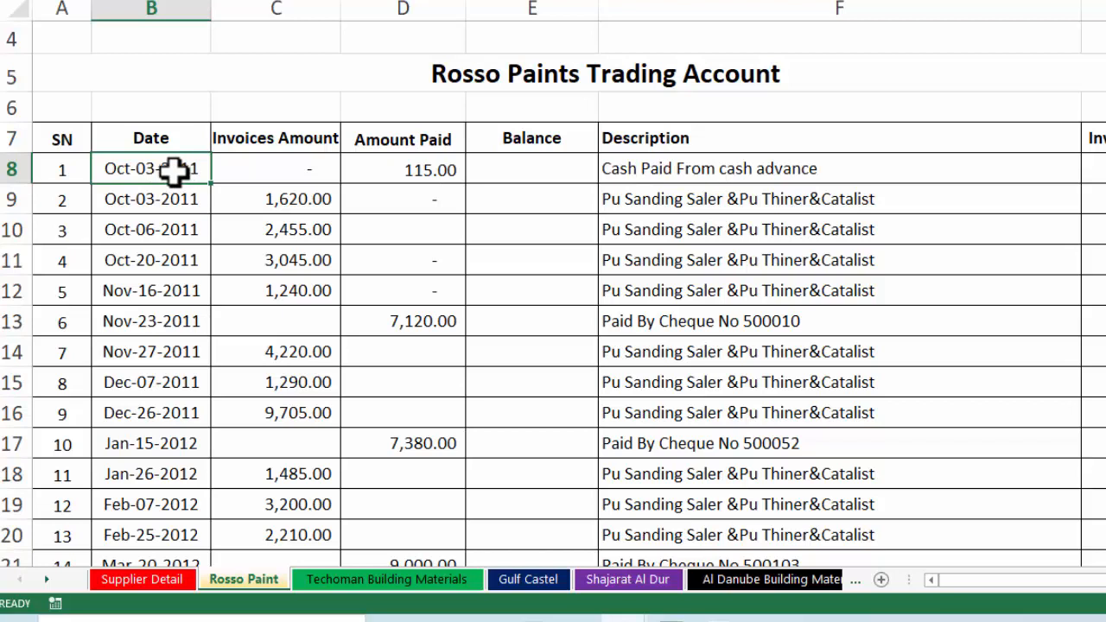
{"action": "key", "text": "BackSpace"}
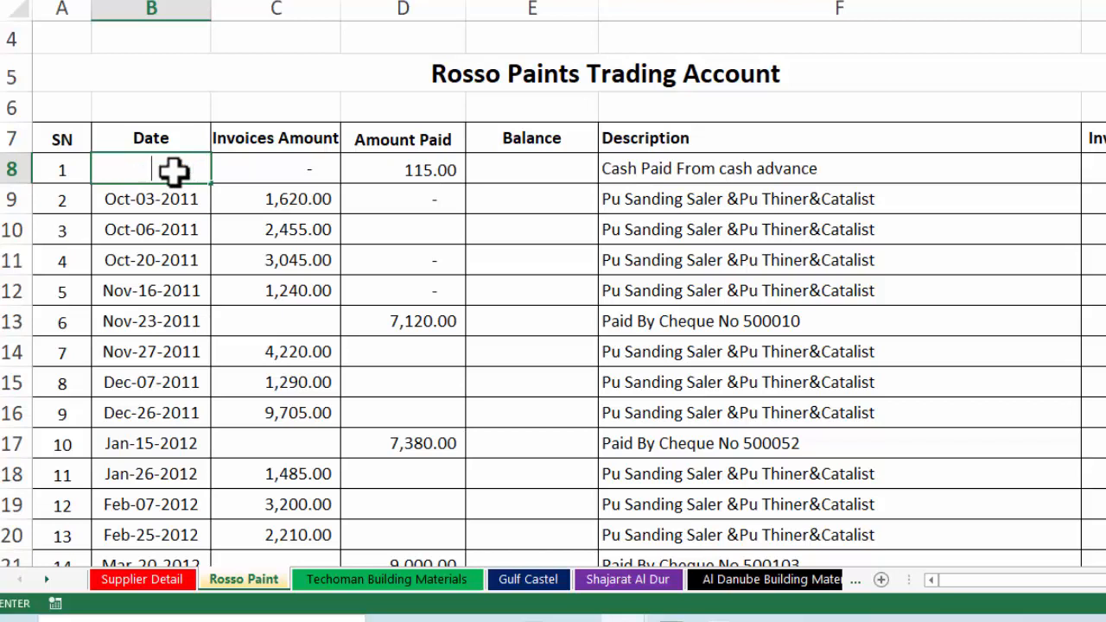
{"action": "left_click", "coordinate": [174, 216]}
{"action": "left_click", "coordinate": [172, 172]}
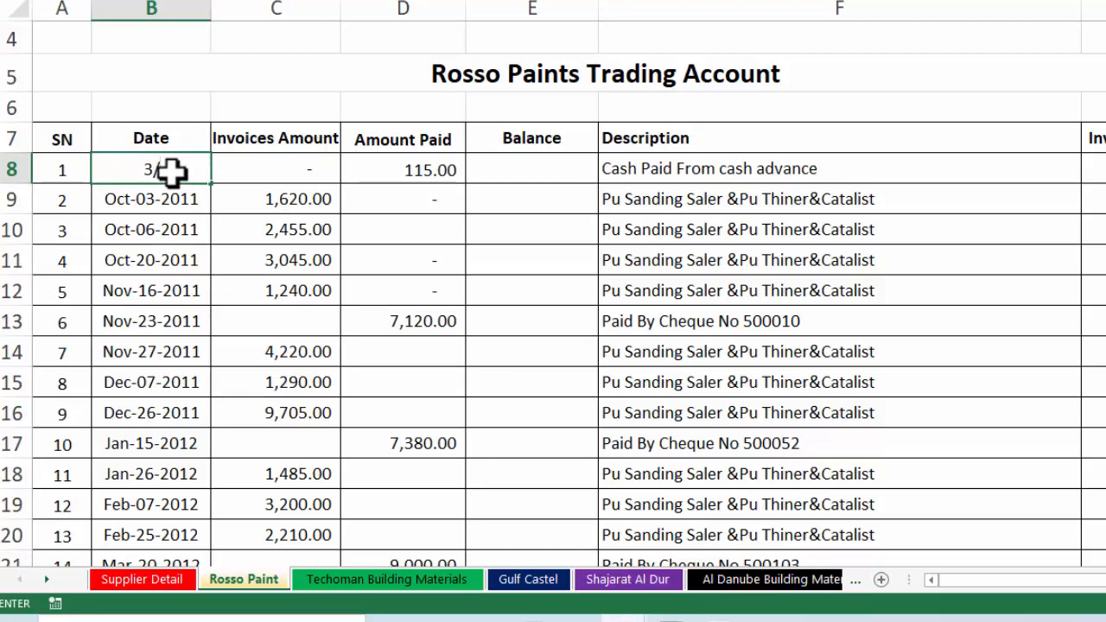
{"action": "type", "text": "3/10/201"}
{"action": "key", "text": "ctrl+shift+3"}
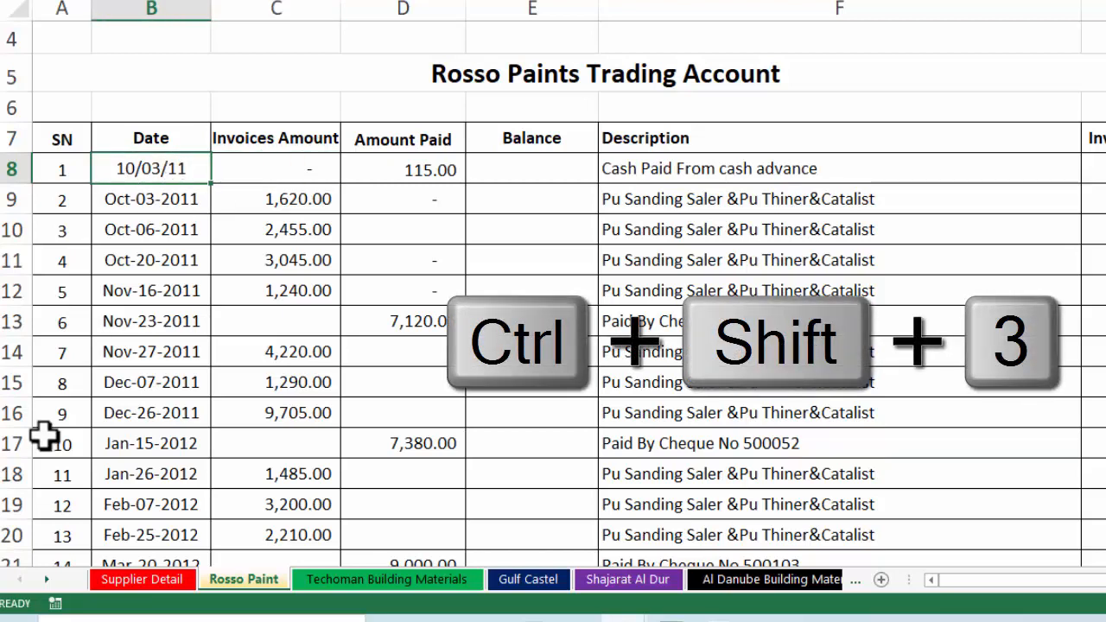
{"action": "key", "text": "ctrl+shift+3"}
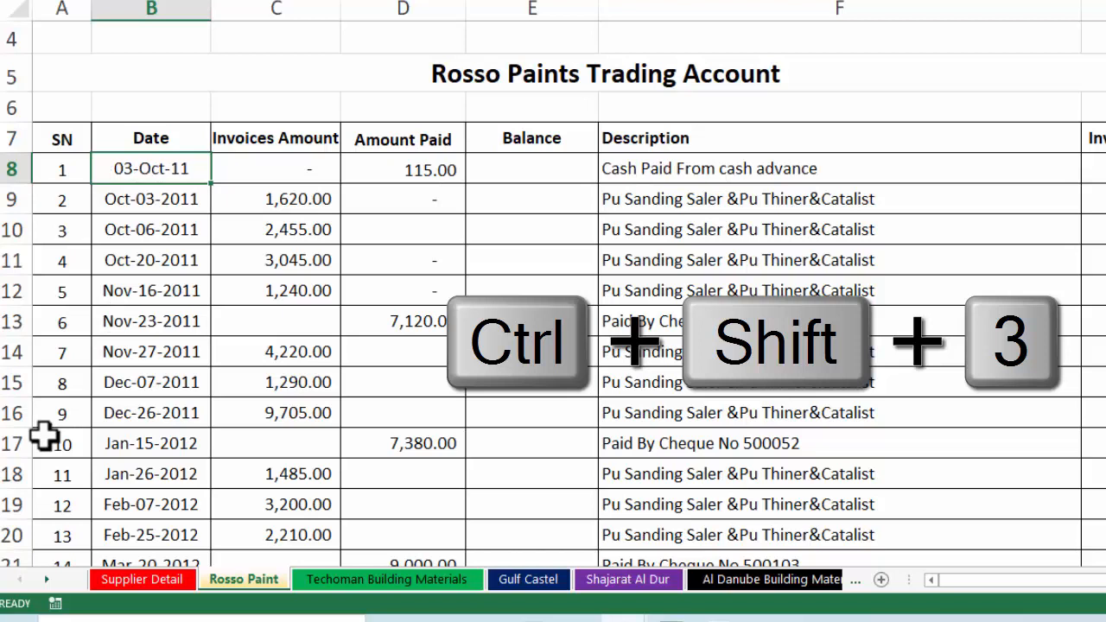
{"action": "key", "text": "Right"}
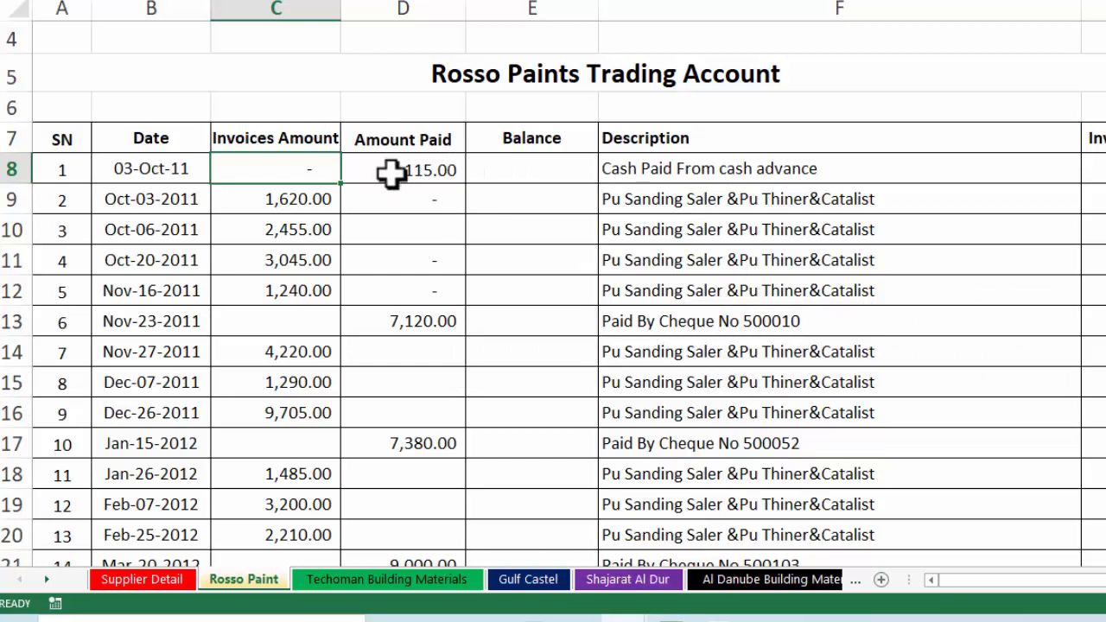
Enter =C8-D8 in E8 so Rosso Paint's first balance shows -115.00
{"action": "left_click", "coordinate": [556, 172]}
{"action": "type", "text": "="}
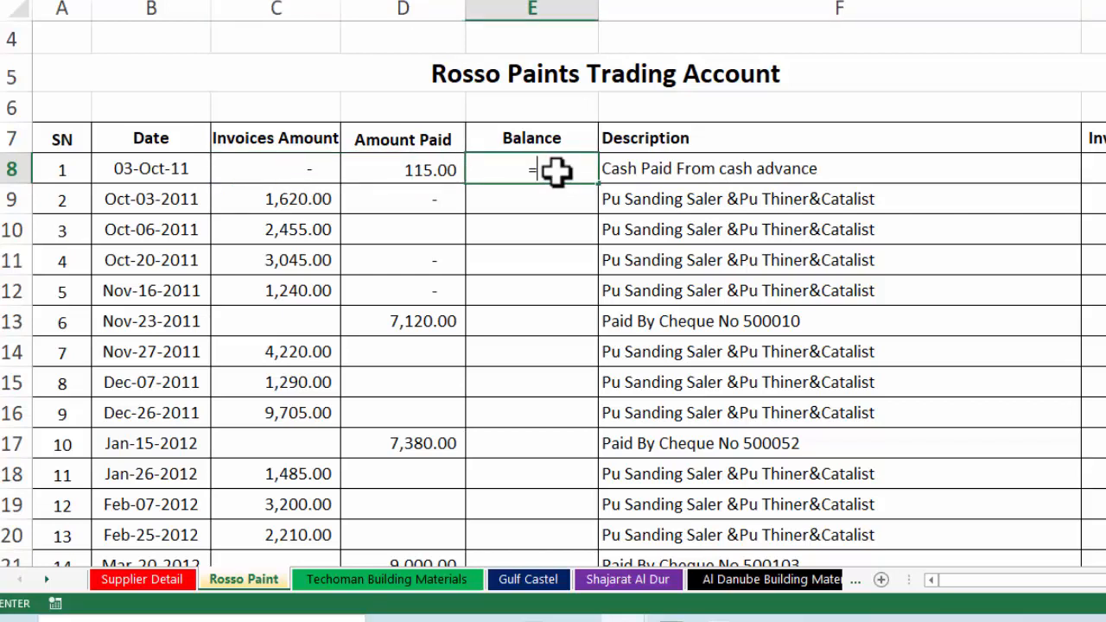
{"action": "key", "text": "Left"}
{"action": "key", "text": "Escape"}
{"action": "left_click", "coordinate": [573, 233]}
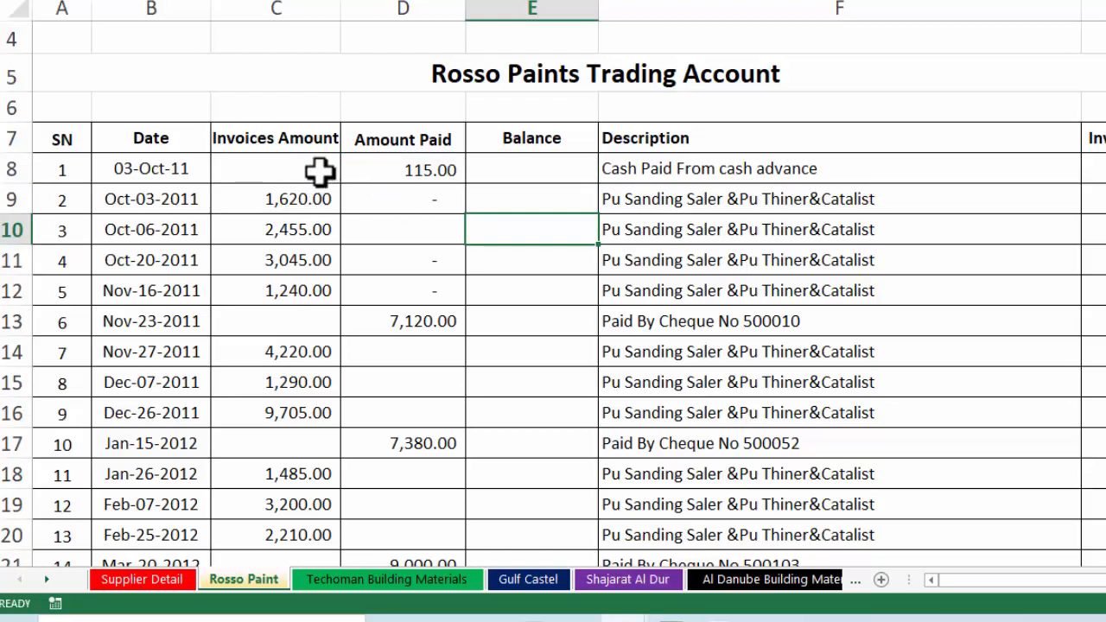
{"action": "left_click", "coordinate": [520, 173]}
{"action": "type", "text": "="}
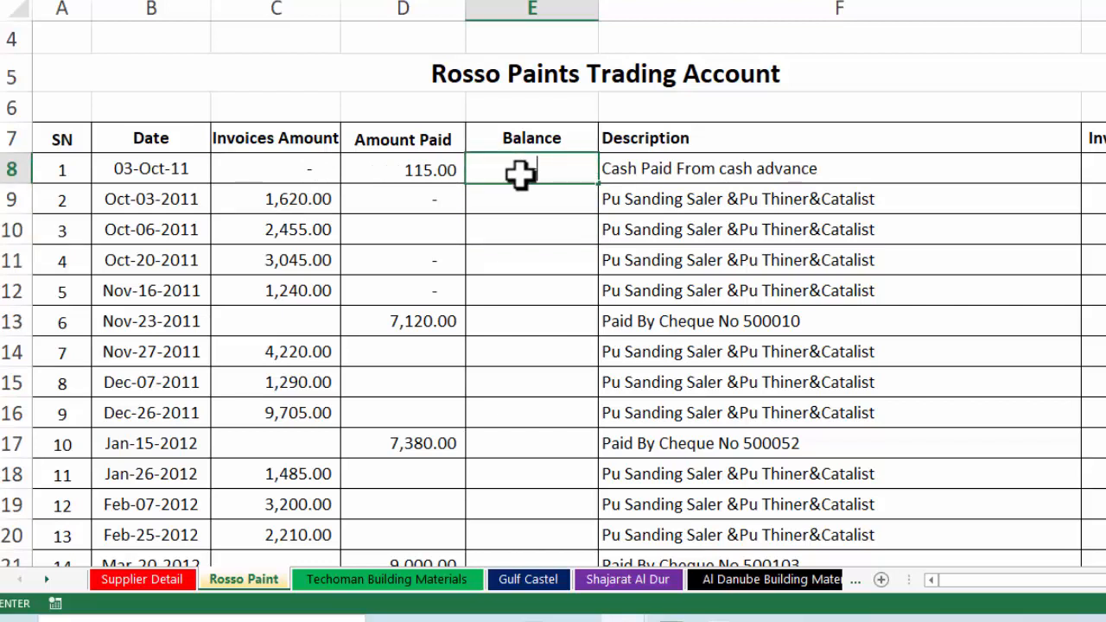
{"action": "left_click", "coordinate": [320, 167]}
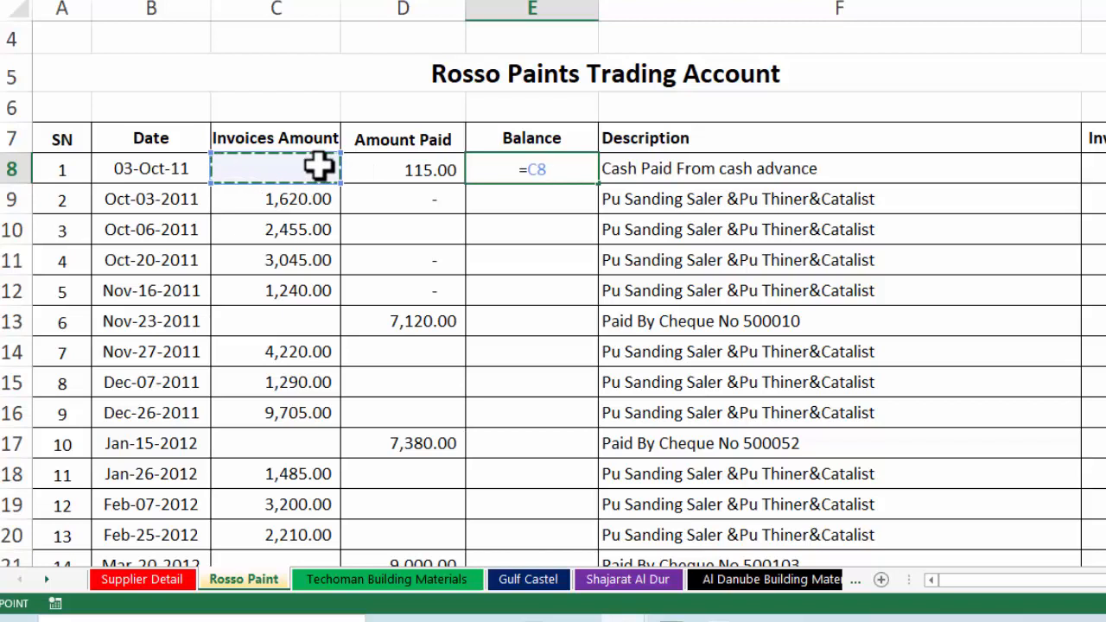
{"action": "type", "text": "-"}
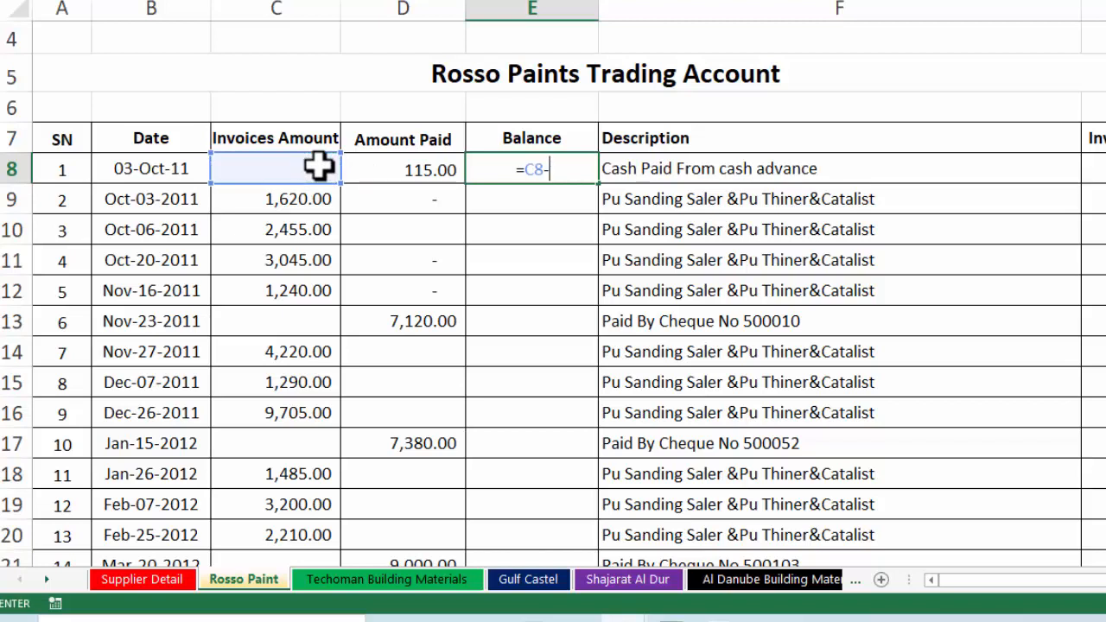
{"action": "left_click", "coordinate": [421, 170]}
{"action": "key", "text": "Return"}
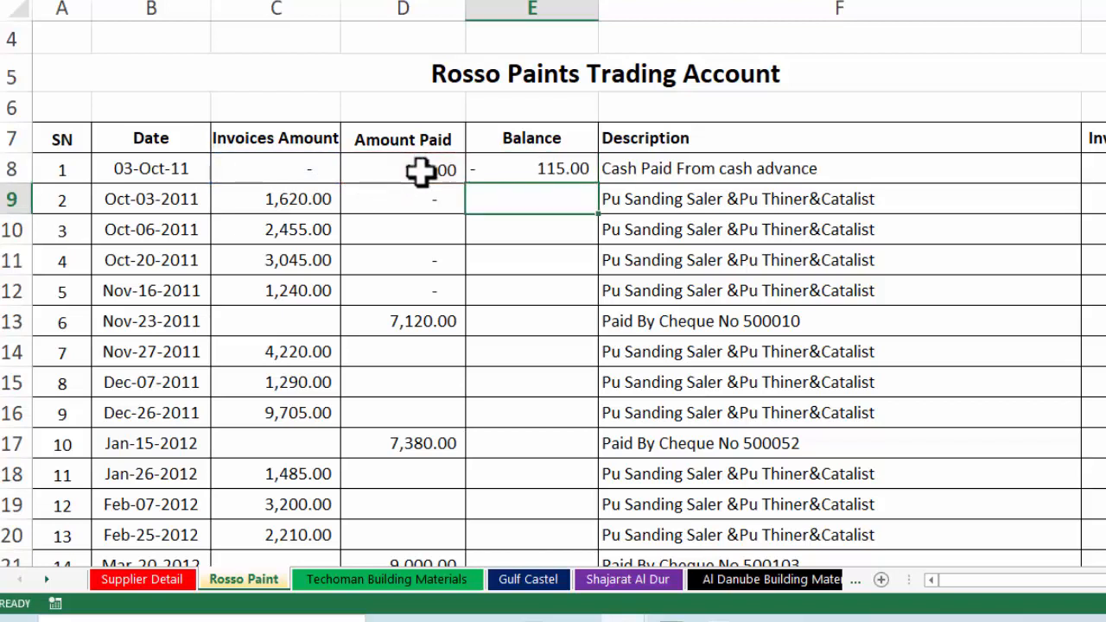
{"action": "left_click", "coordinate": [534, 171]}
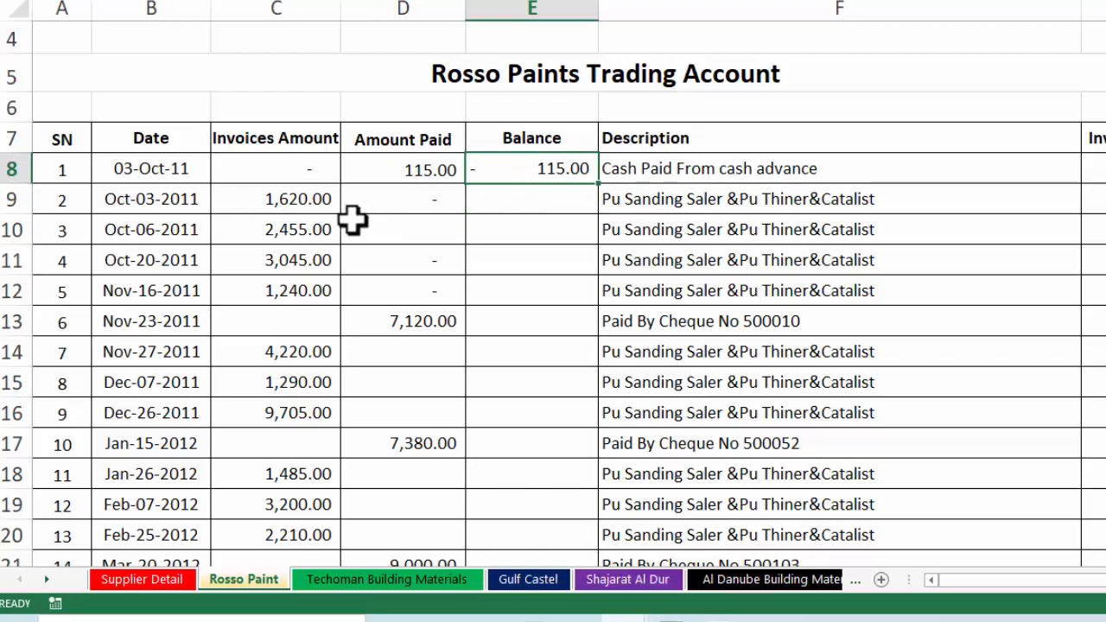
Enter the running balance =E8+C9-D9 in E9, giving 1,505.00
{"action": "left_click", "coordinate": [562, 199]}
{"action": "type", "text": "="}
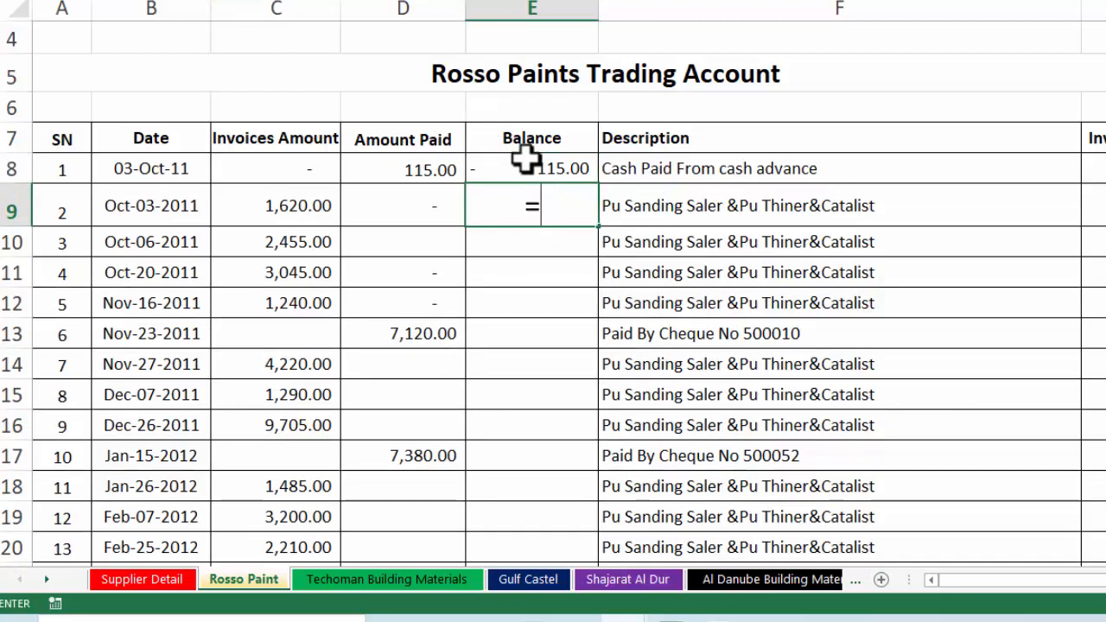
{"action": "left_click", "coordinate": [554, 169]}
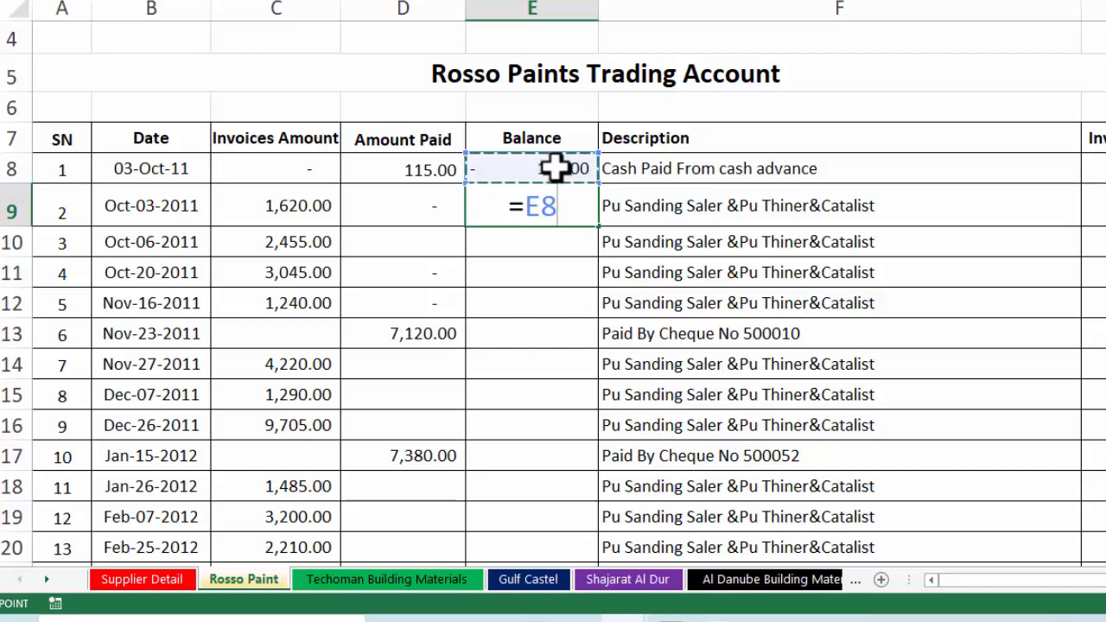
{"action": "type", "text": "+"}
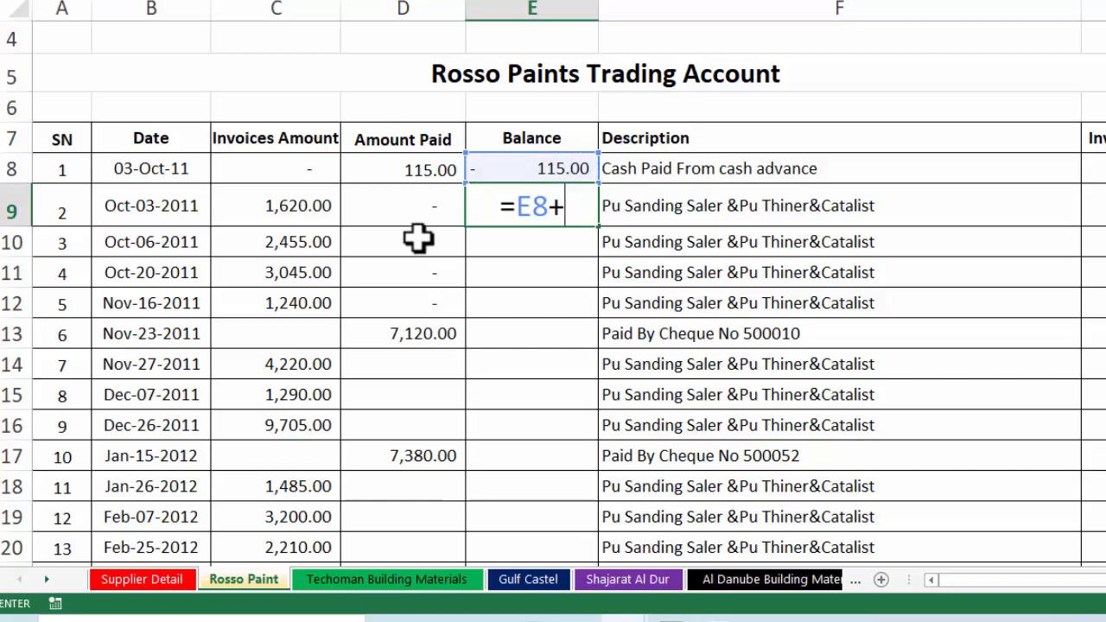
{"action": "left_click", "coordinate": [297, 214]}
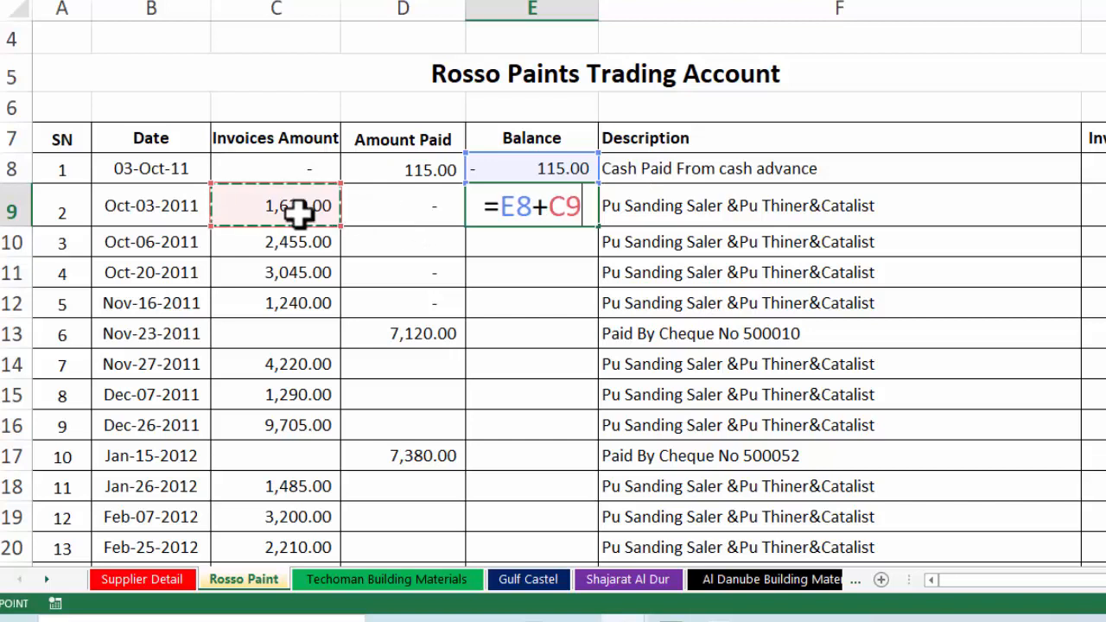
{"action": "type", "text": "-"}
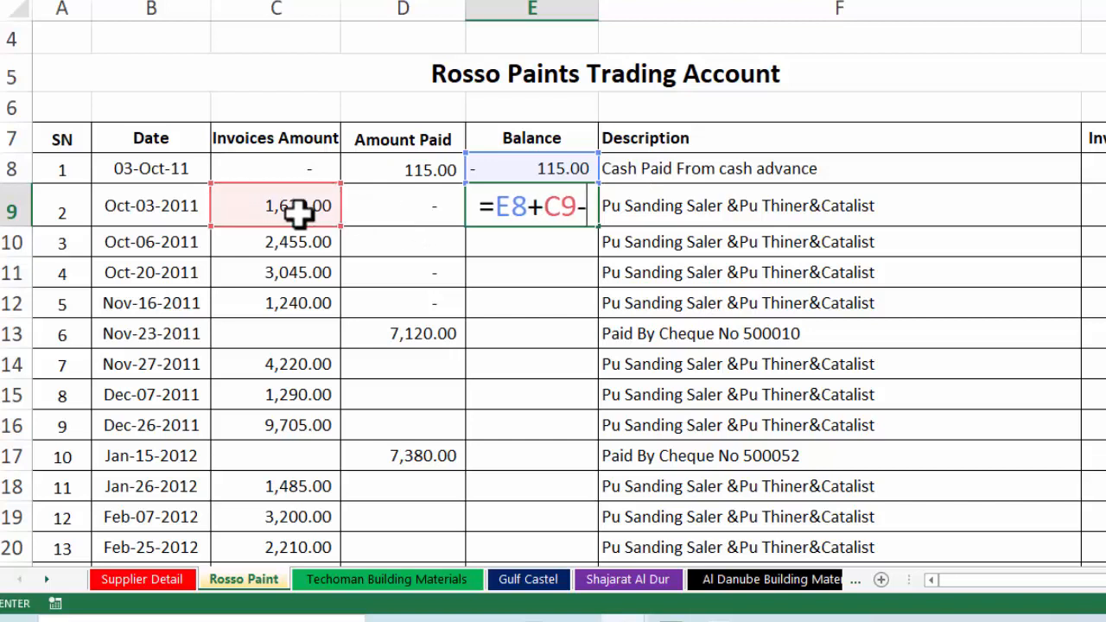
{"action": "left_click", "coordinate": [412, 205]}
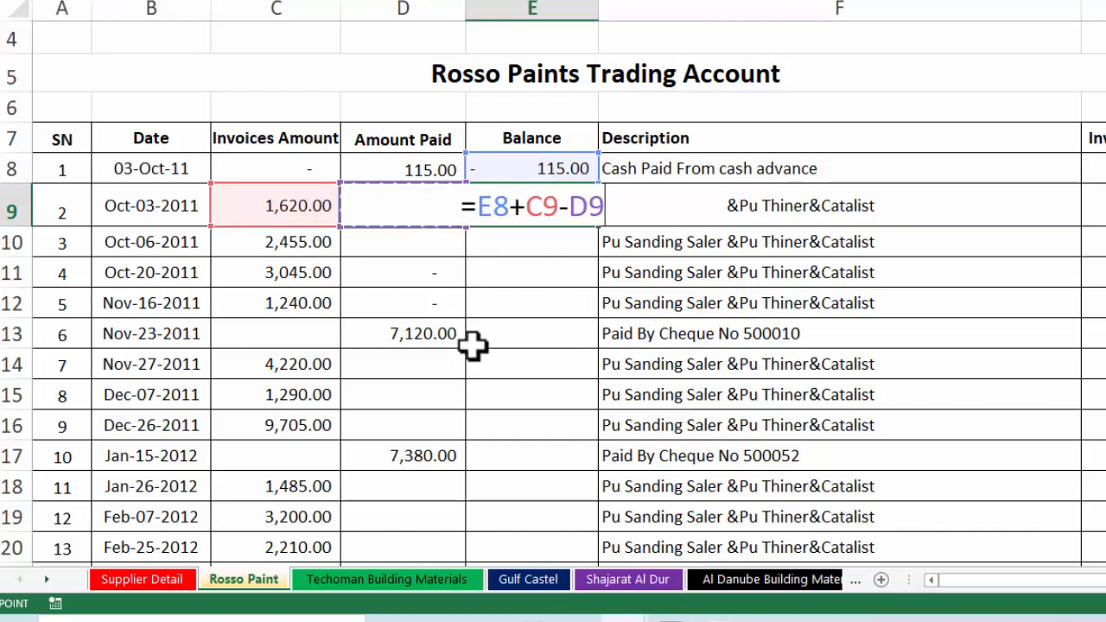
{"action": "key", "text": "Return"}
{"action": "left_click", "coordinate": [550, 208]}
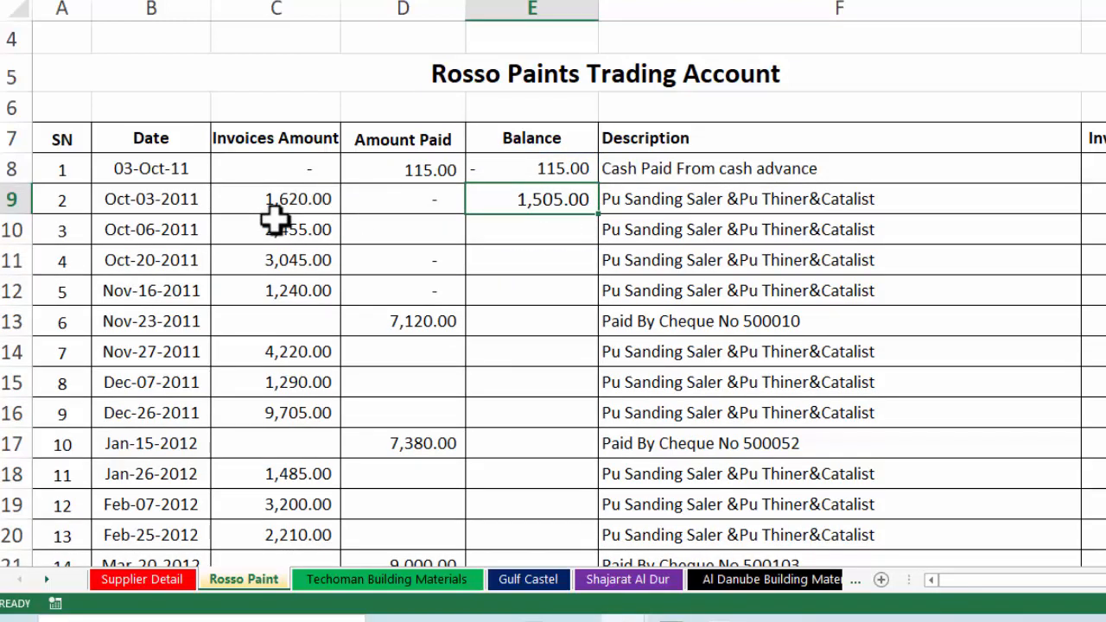
Enlarge E8's font and fill E9's formula down to row 80, ending at 53,706.00
{"action": "left_click", "coordinate": [510, 171]}
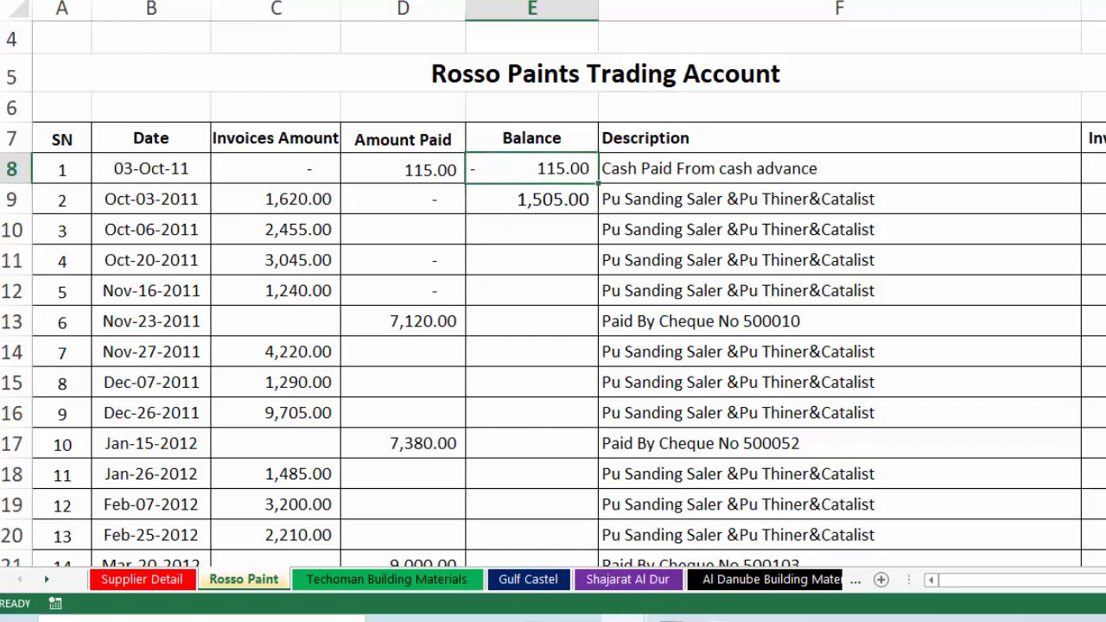
{"action": "key", "text": "ctrl+shift+period"}
{"action": "key", "text": "ctrl+shift+period"}
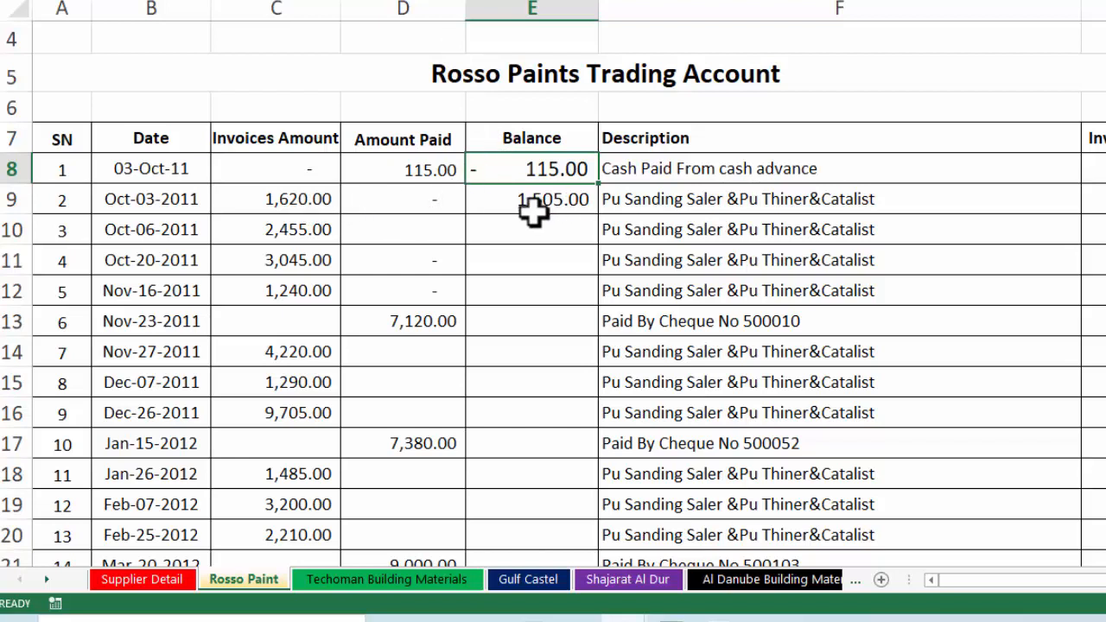
{"action": "left_click", "coordinate": [576, 198]}
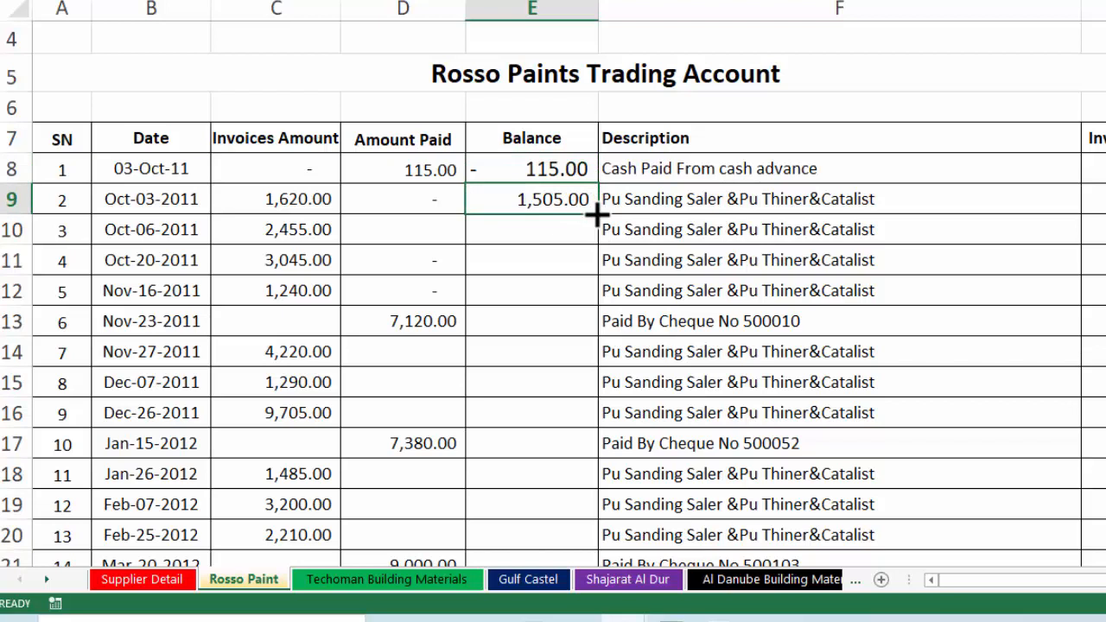
{"action": "left_click", "coordinate": [429, 203]}
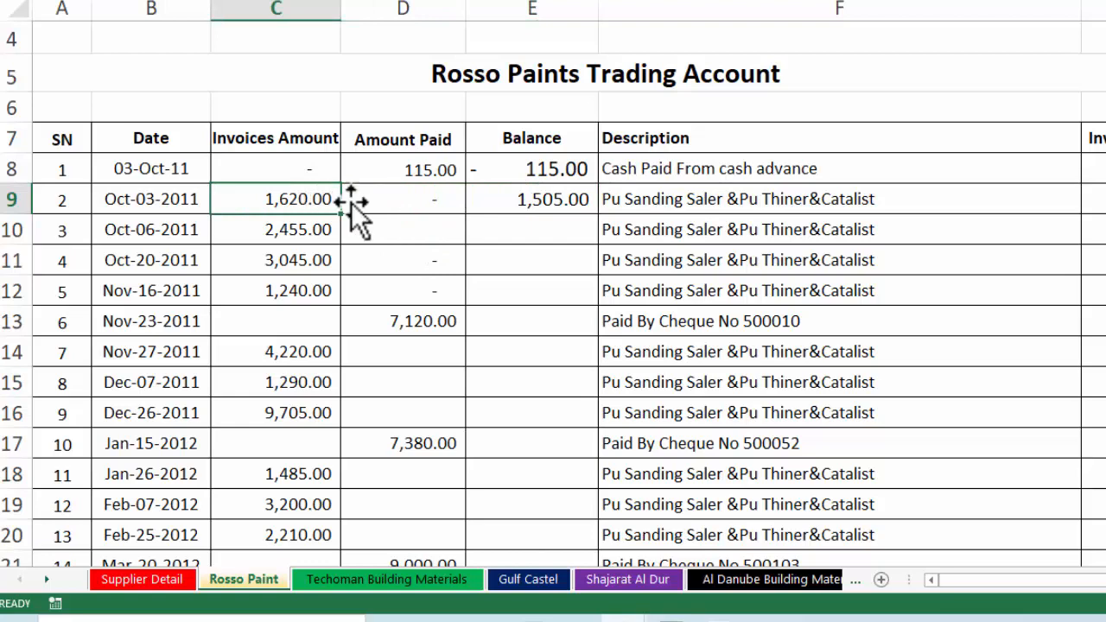
{"action": "left_click", "coordinate": [567, 197]}
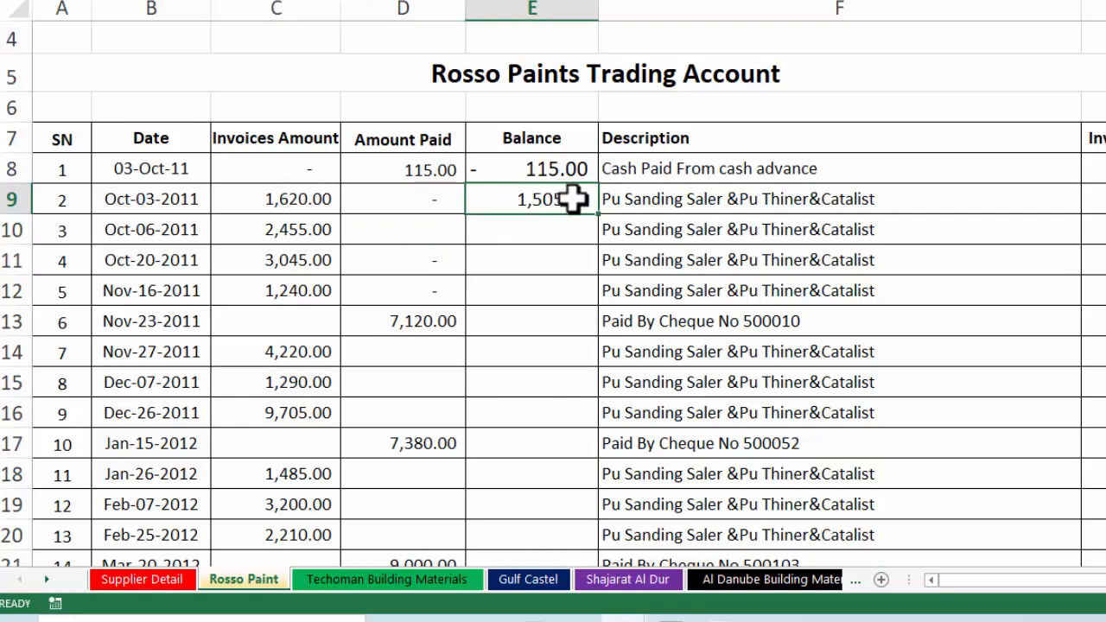
{"action": "left_click_drag", "start_coordinate": [601, 216], "coordinate": [568, 503]}
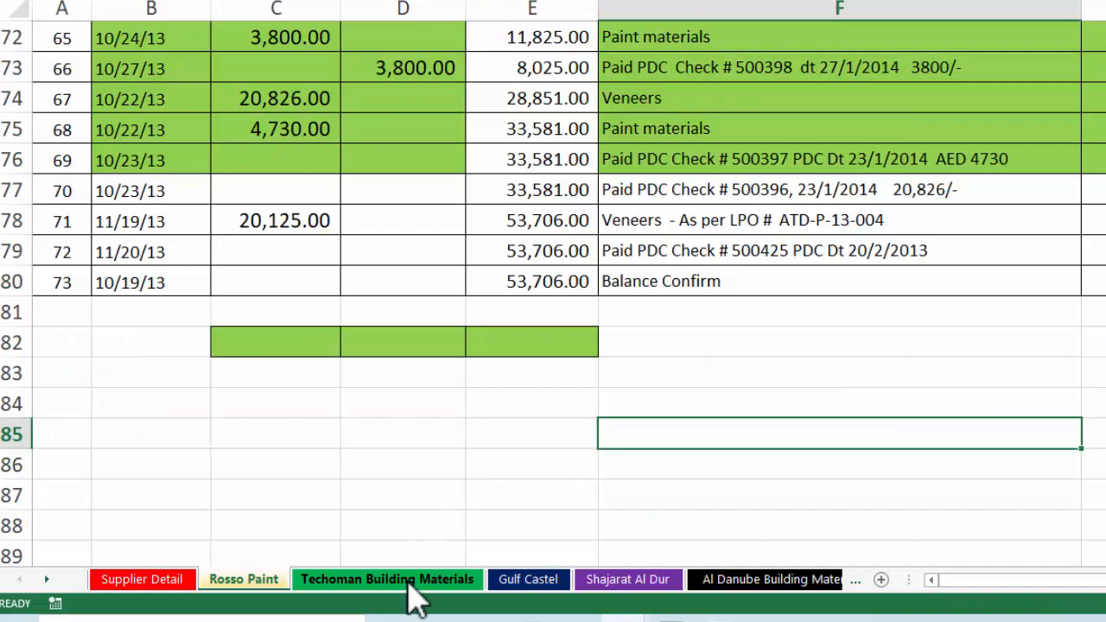
{"action": "left_click", "coordinate": [410, 584]}
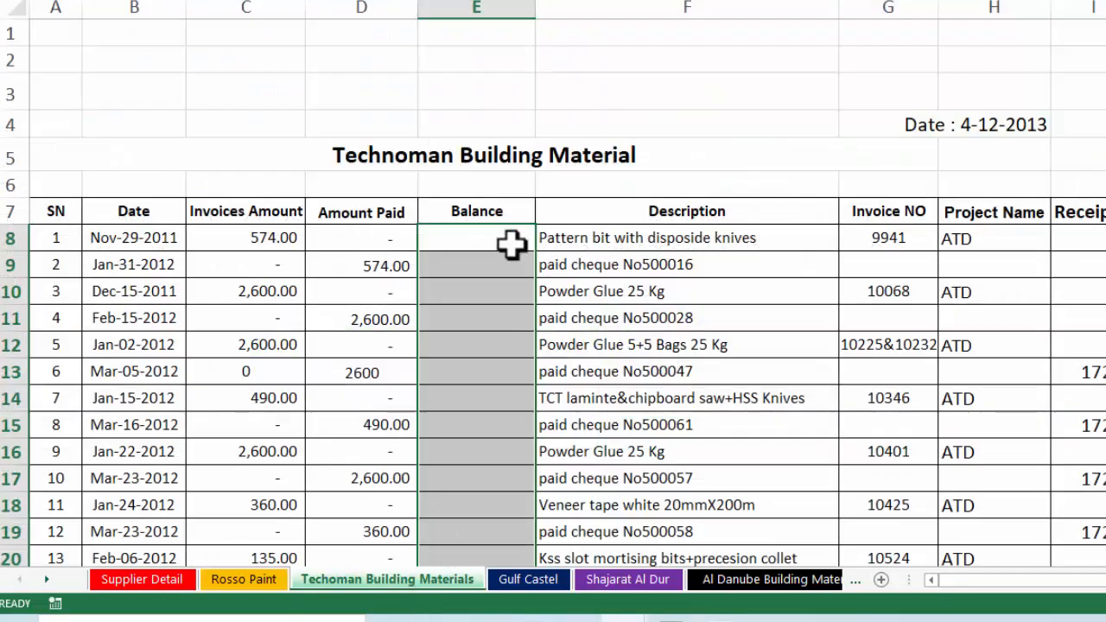
Enter =C8-D8 as the first Techoman balance in E8
{"action": "left_click", "coordinate": [473, 244]}
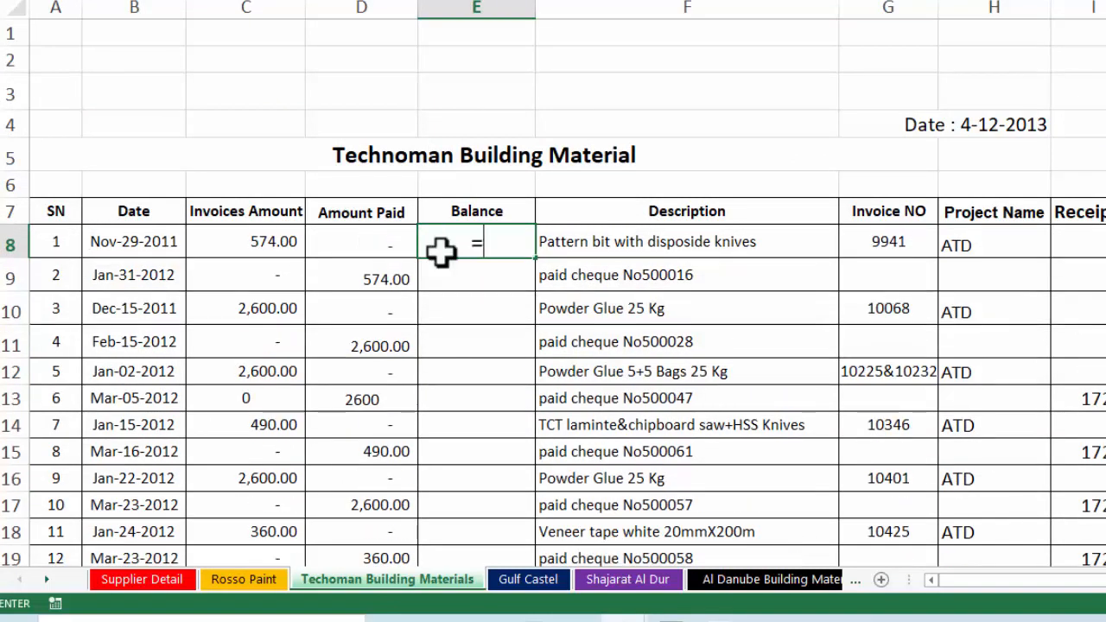
{"action": "type", "text": "="}
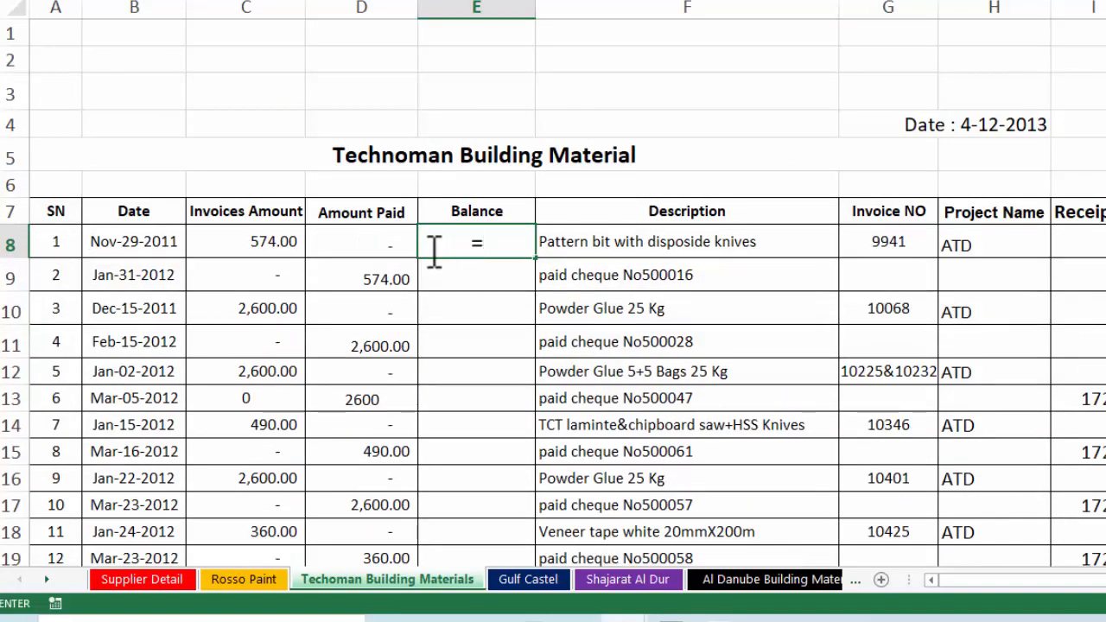
{"action": "left_click", "coordinate": [251, 237]}
{"action": "type", "text": "-"}
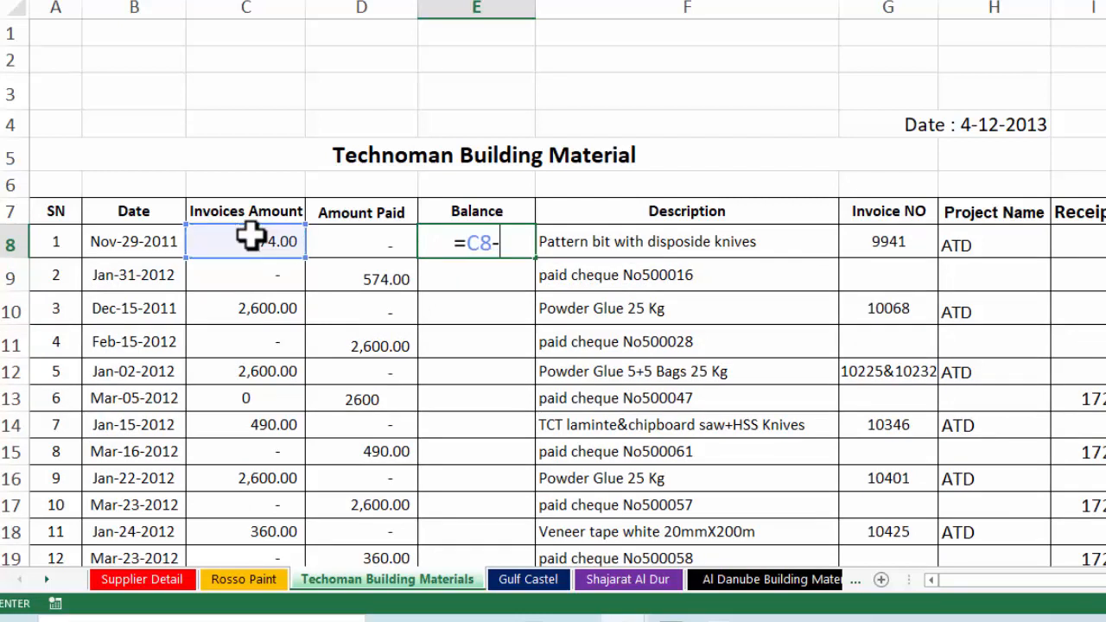
{"action": "left_click", "coordinate": [340, 249]}
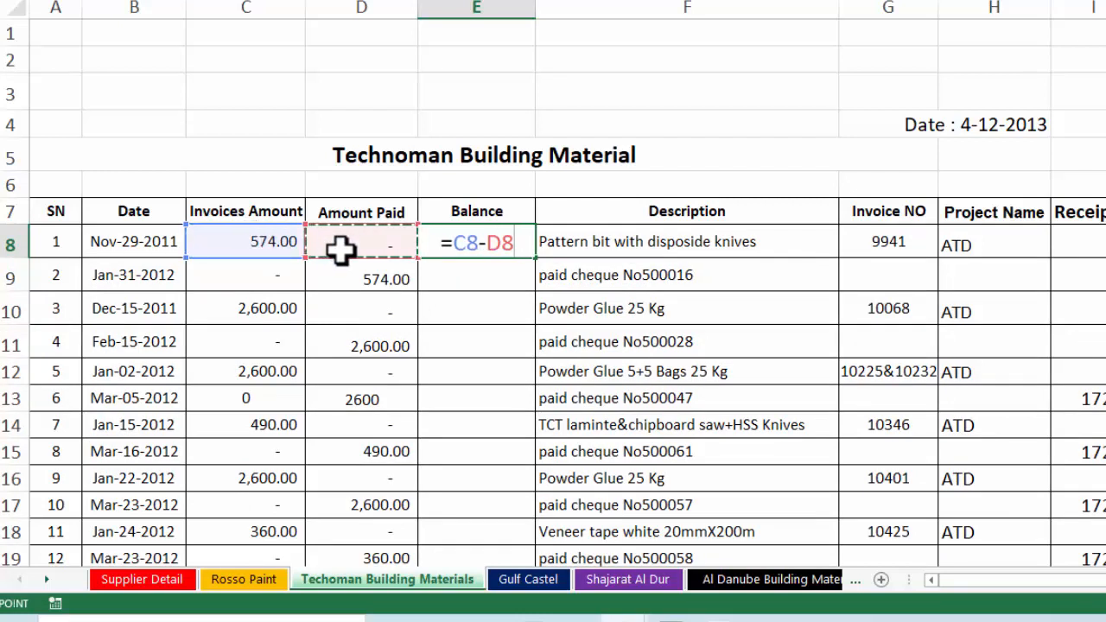
{"action": "key", "text": "Return"}
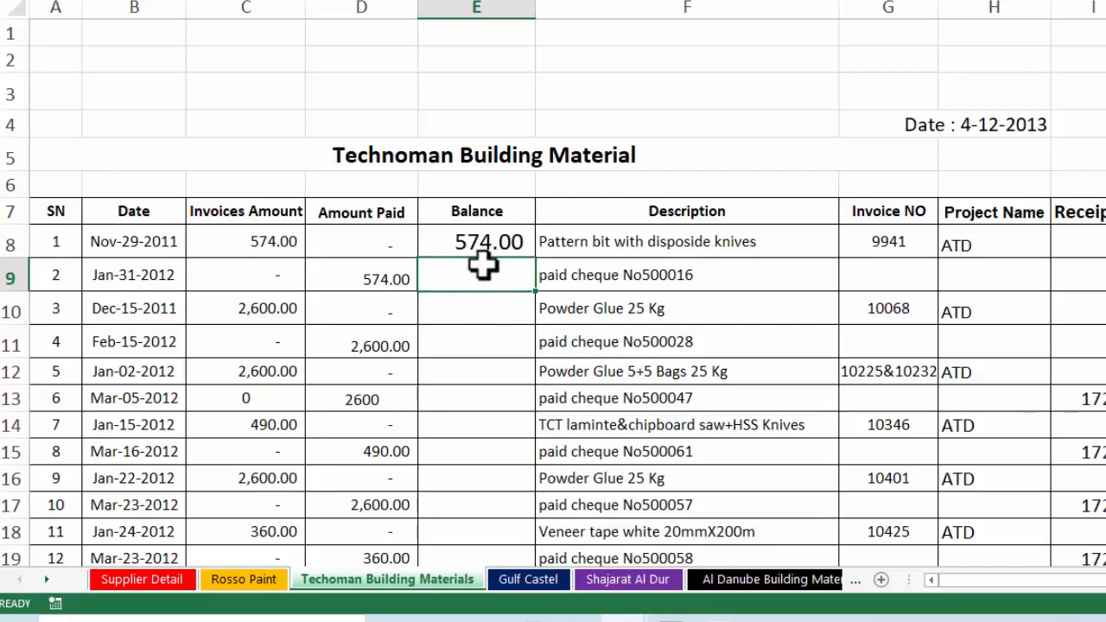
Enter the running balance formula =E8+C9-D9 in E9
{"action": "type", "text": "="}
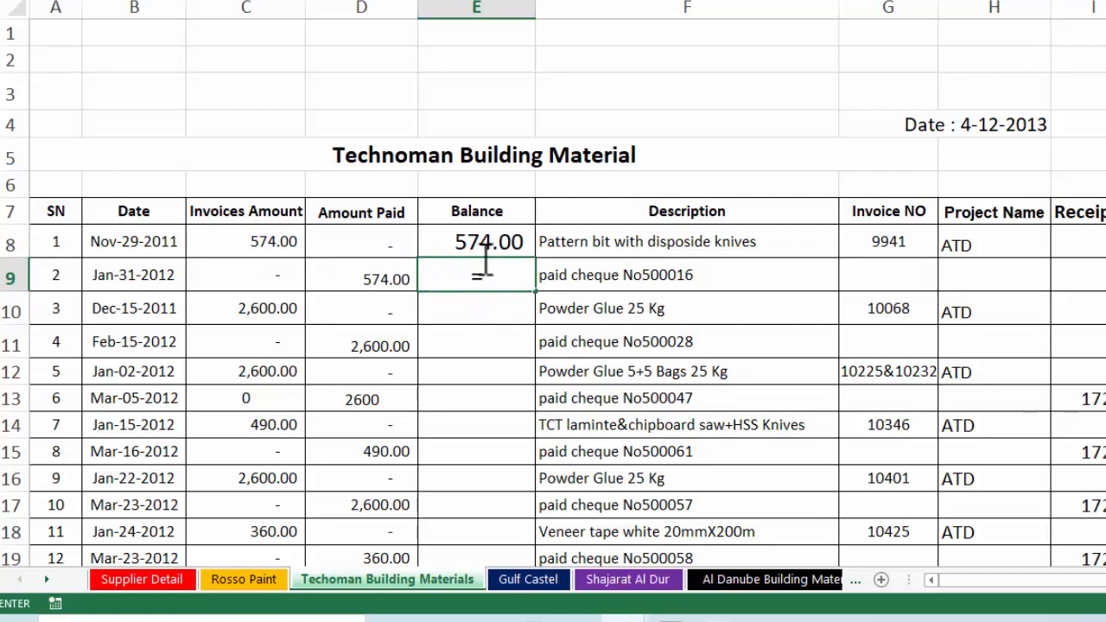
{"action": "left_click", "coordinate": [488, 238]}
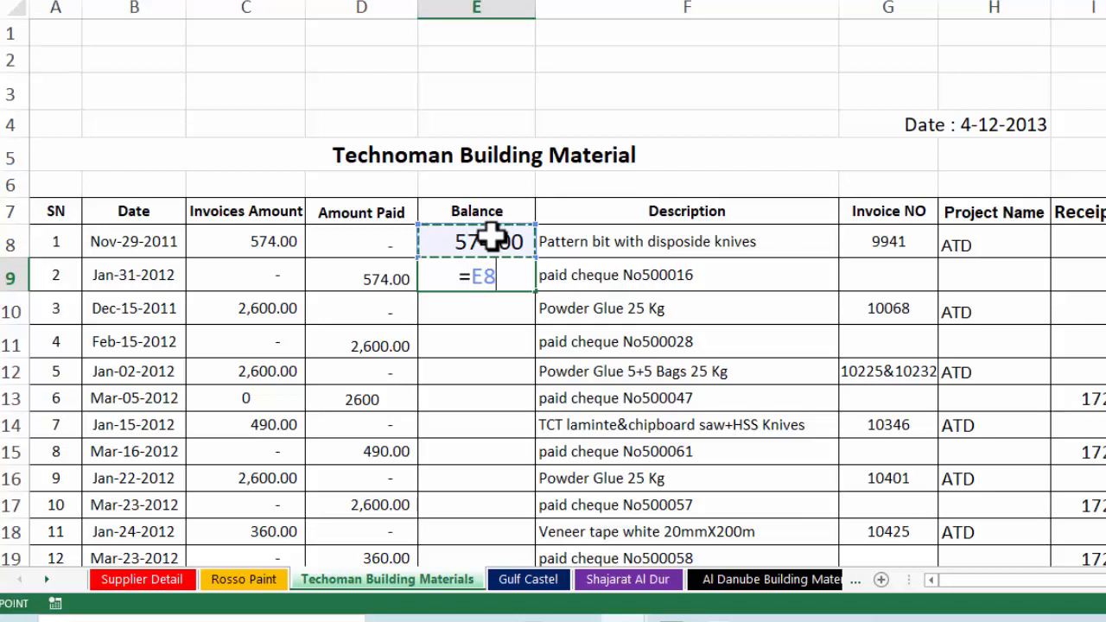
{"action": "type", "text": "+"}
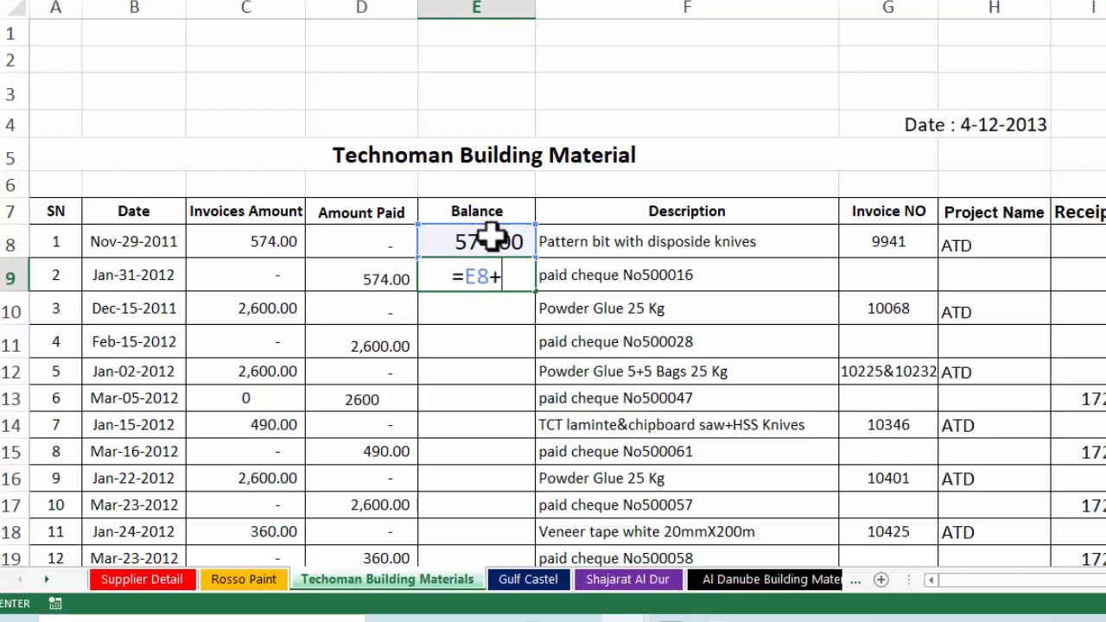
{"action": "left_click", "coordinate": [263, 274]}
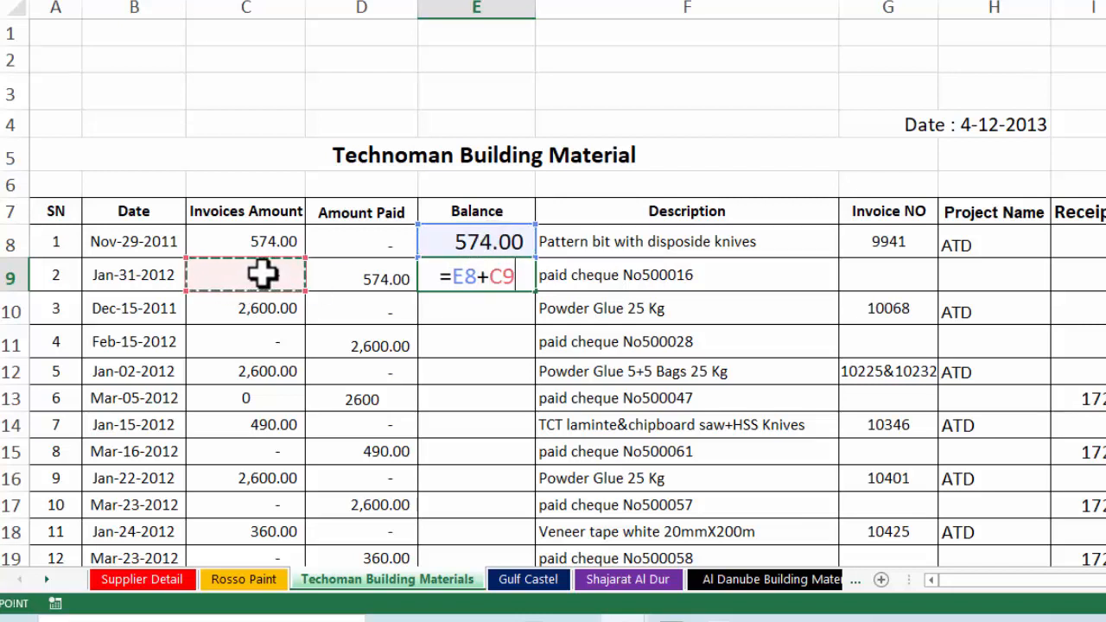
{"action": "type", "text": "-"}
{"action": "left_click", "coordinate": [344, 283]}
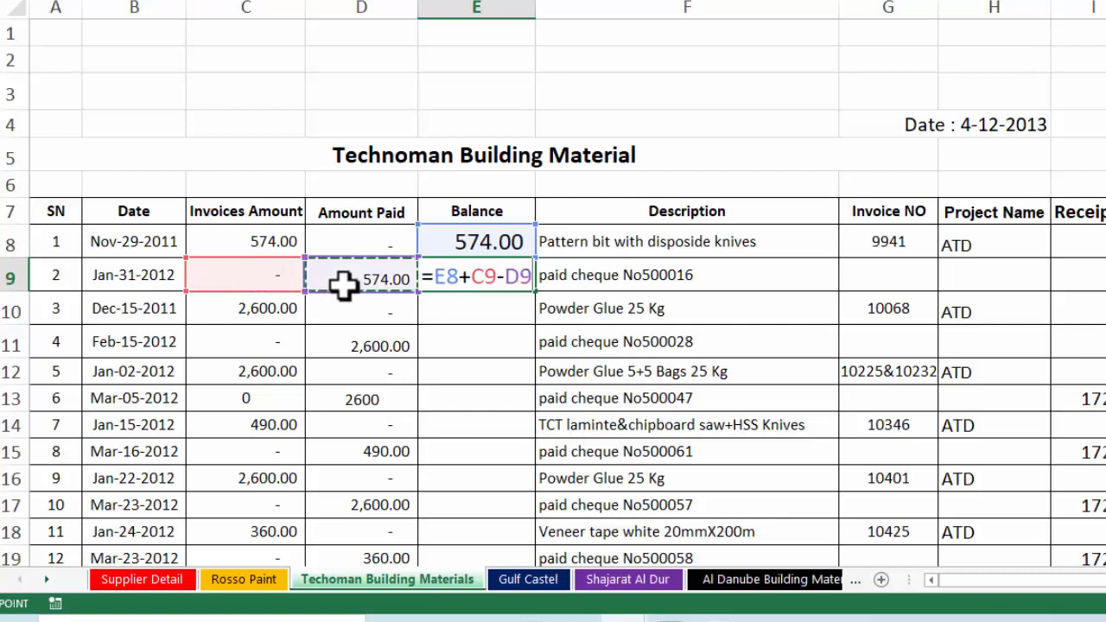
{"action": "key", "text": "Return"}
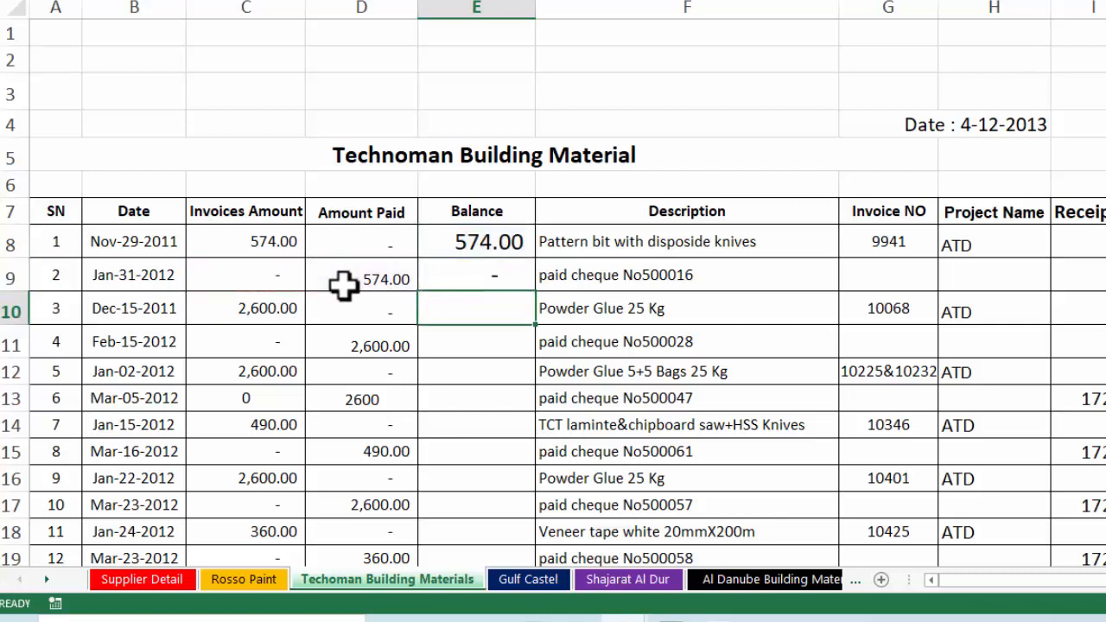
Copy the E9 formula down the Balance column, starting from 574.00
{"action": "left_click", "coordinate": [464, 278]}
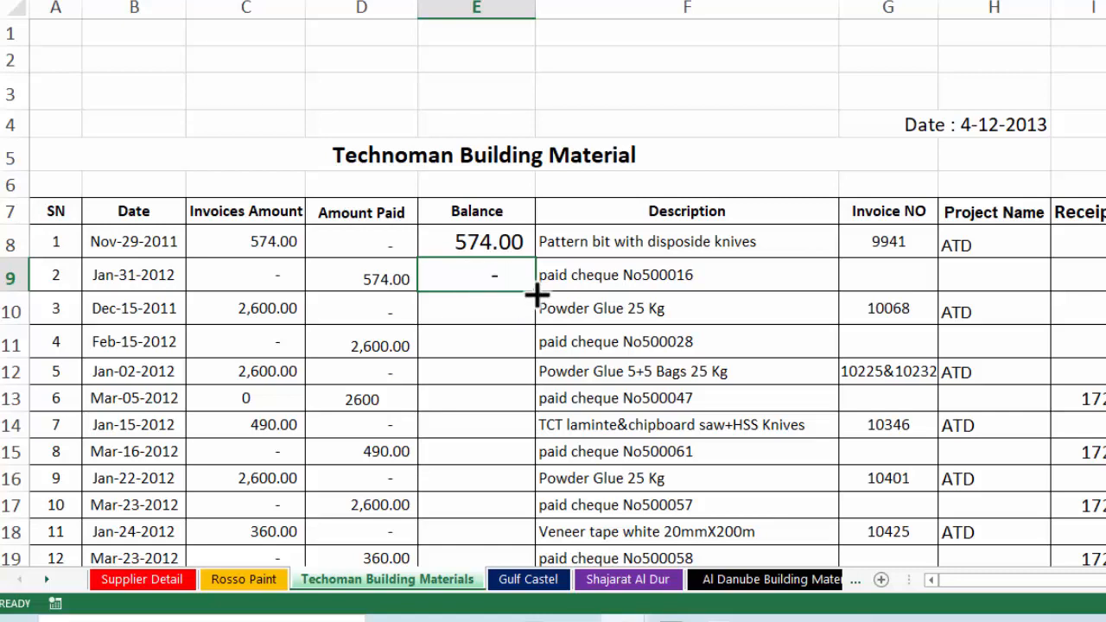
{"action": "left_click_drag", "start_coordinate": [536, 295], "coordinate": [505, 485]}
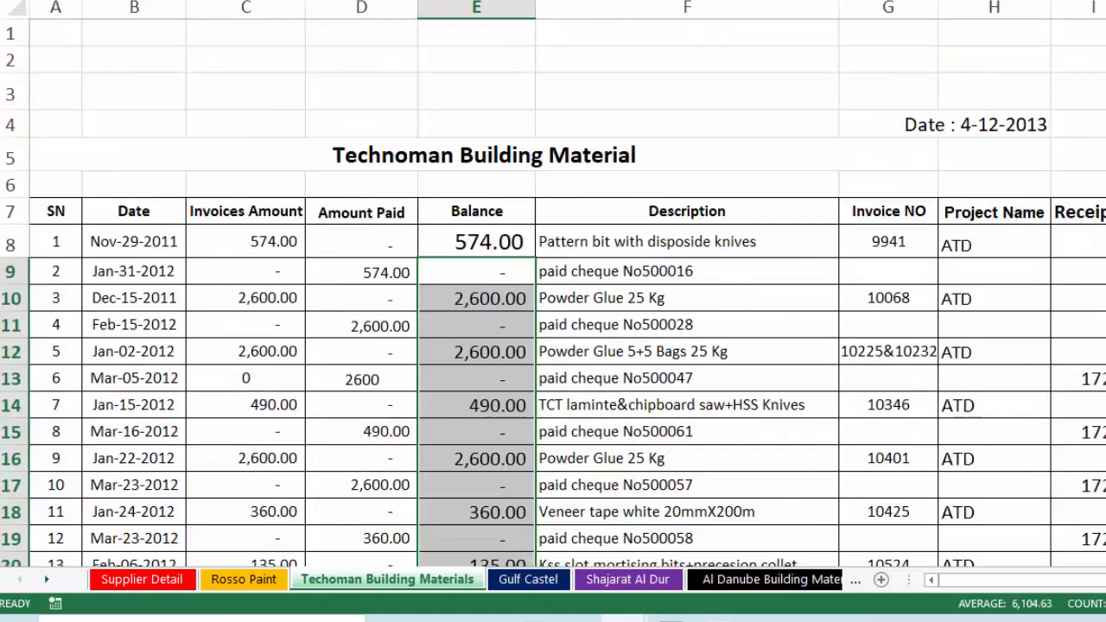
{"action": "scroll", "coordinate": [554, 294], "scroll_direction": "down", "scroll_amount": 17}
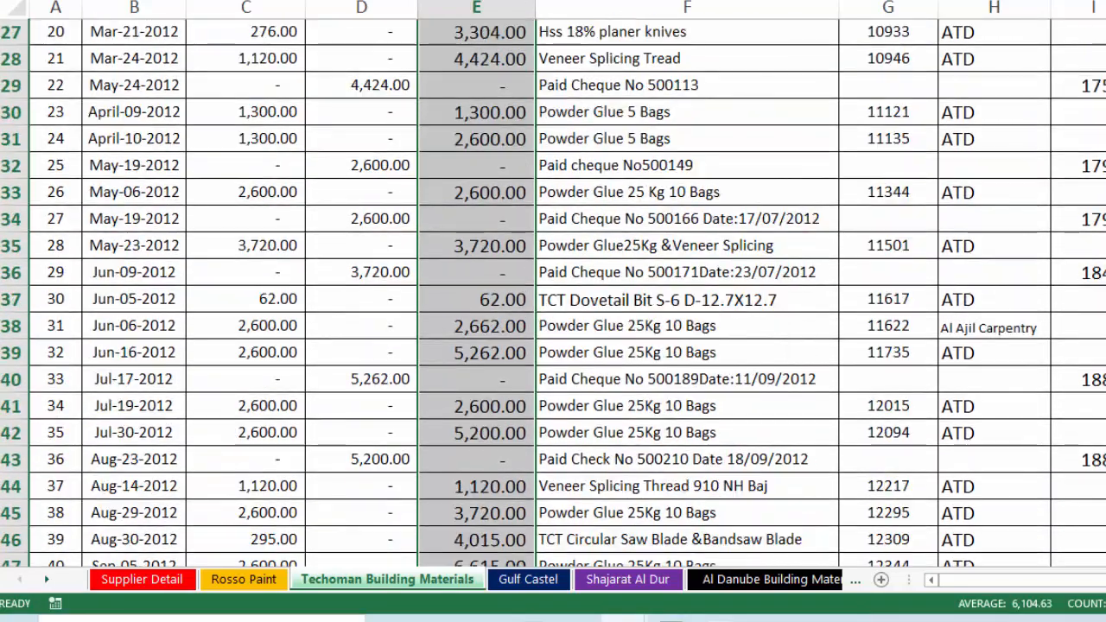
{"action": "scroll", "coordinate": [554, 294], "scroll_direction": "up", "scroll_amount": 14}
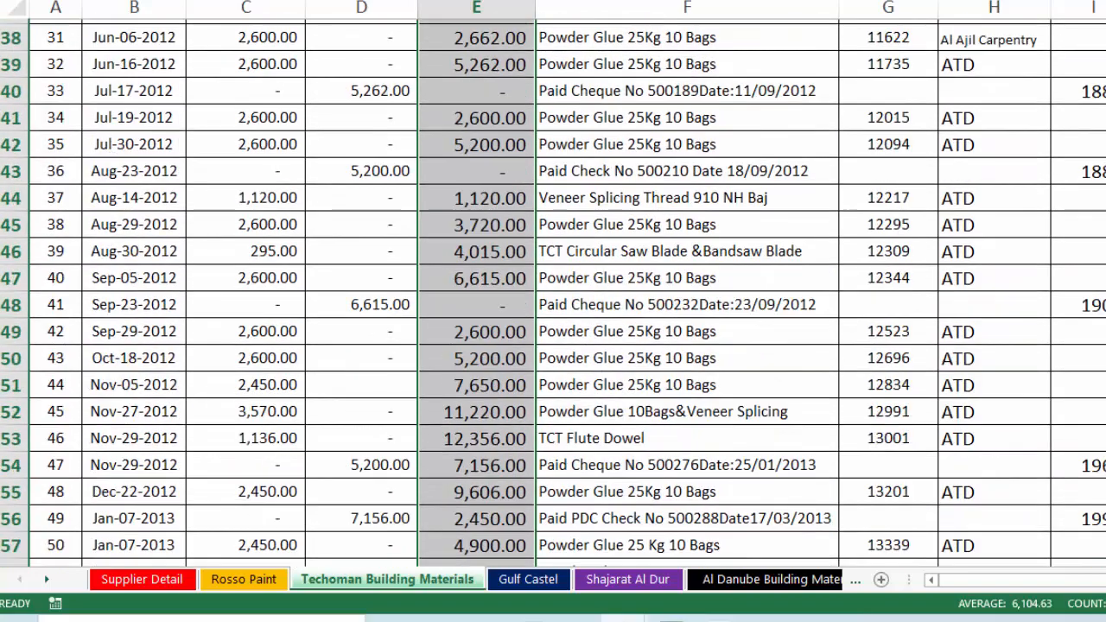
{"action": "scroll", "coordinate": [553, 294], "scroll_direction": "up", "scroll_amount": 3}
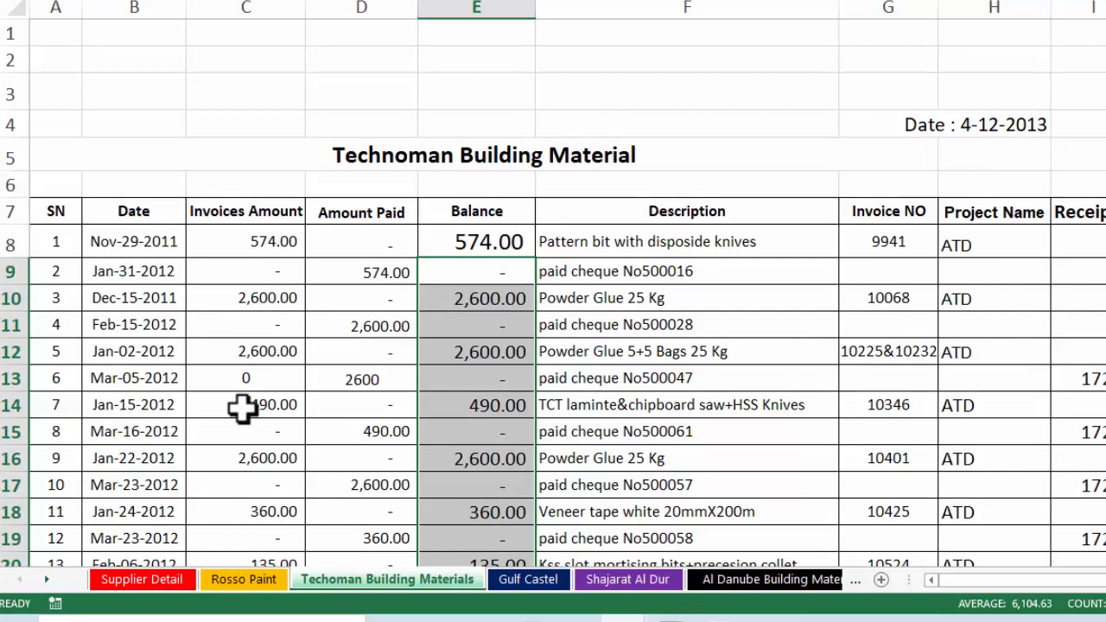
{"action": "left_click", "coordinate": [362, 404]}
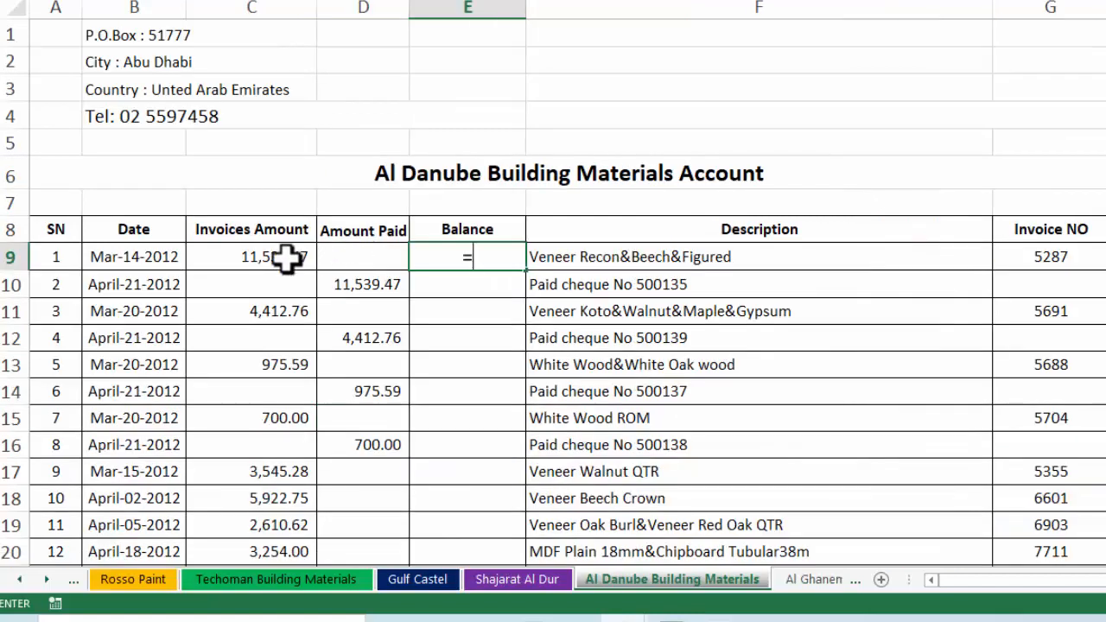
Enter =C9-D9 as the first Al Danube balance, 11,539.47
{"action": "left_click", "coordinate": [285, 257]}
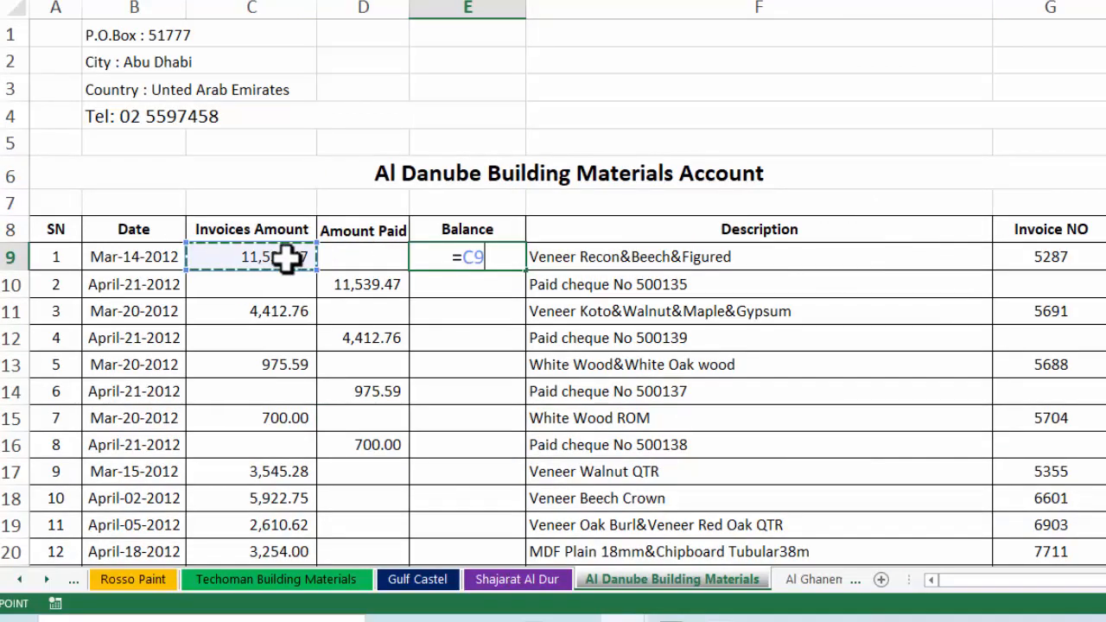
{"action": "type", "text": "-"}
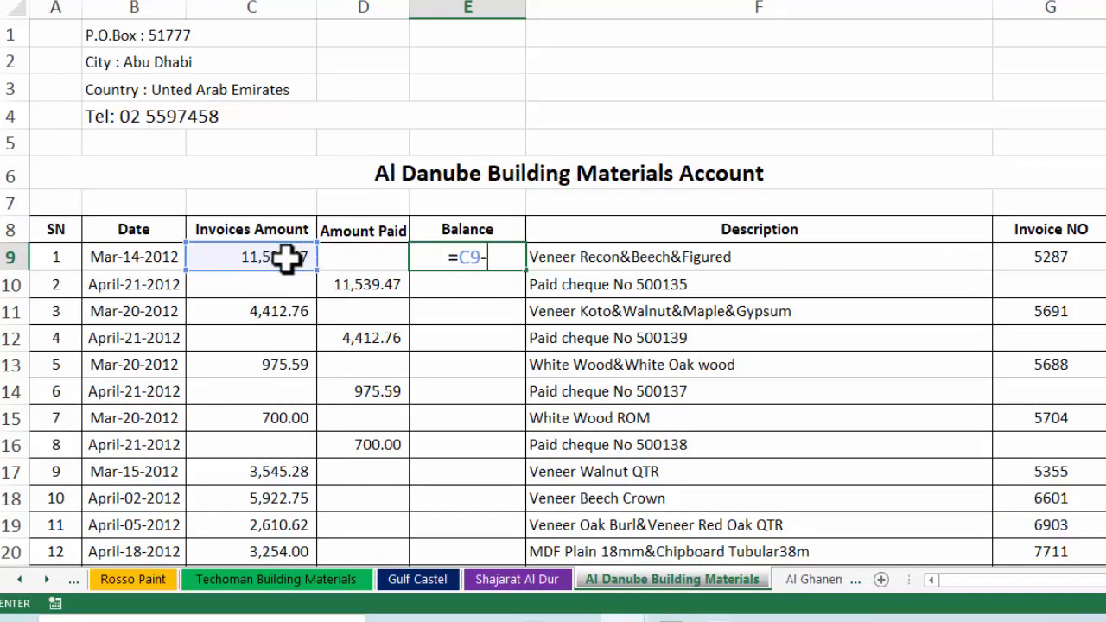
{"action": "left_click", "coordinate": [380, 257]}
{"action": "key", "text": "Return"}
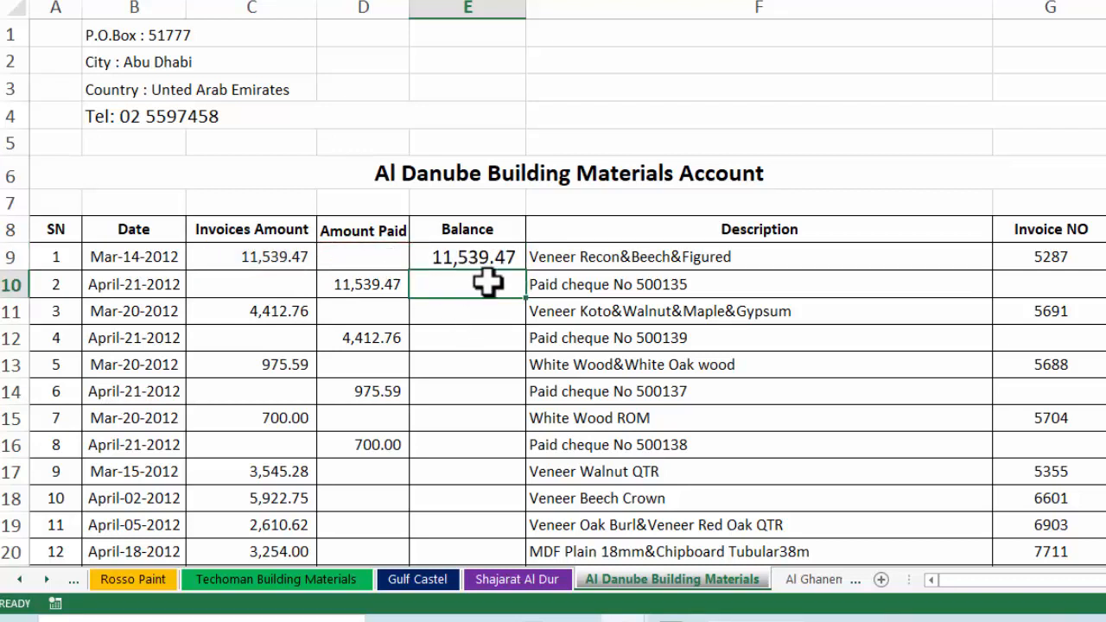
Enter =E9+C10-D10 in E10 and fill it down, reaching 15,332.65 by row 20
{"action": "left_click", "coordinate": [477, 260]}
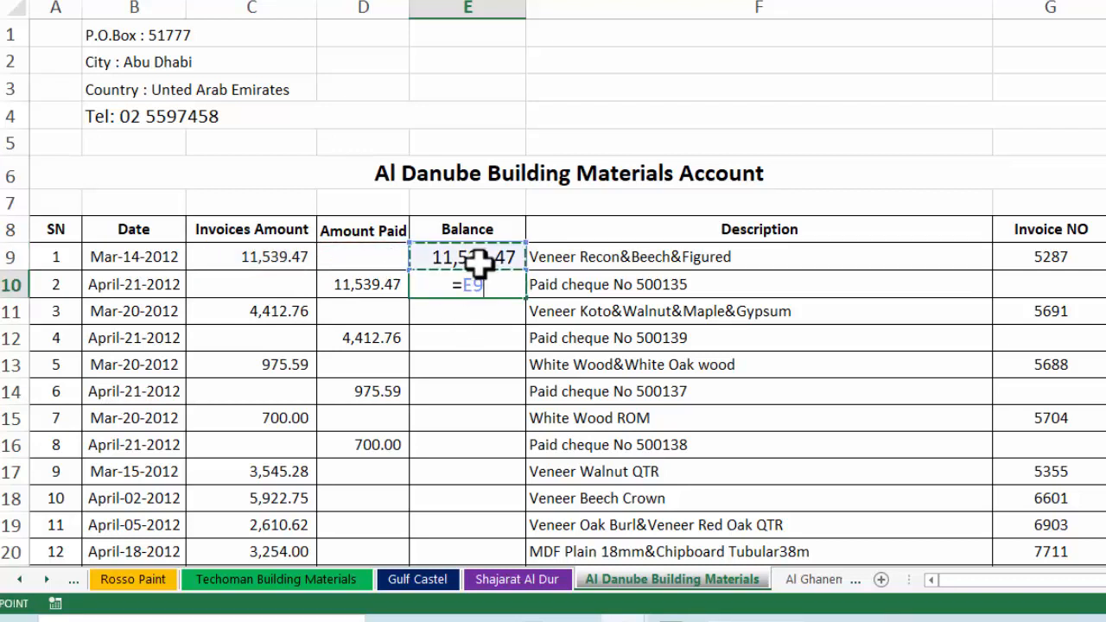
{"action": "type", "text": "+"}
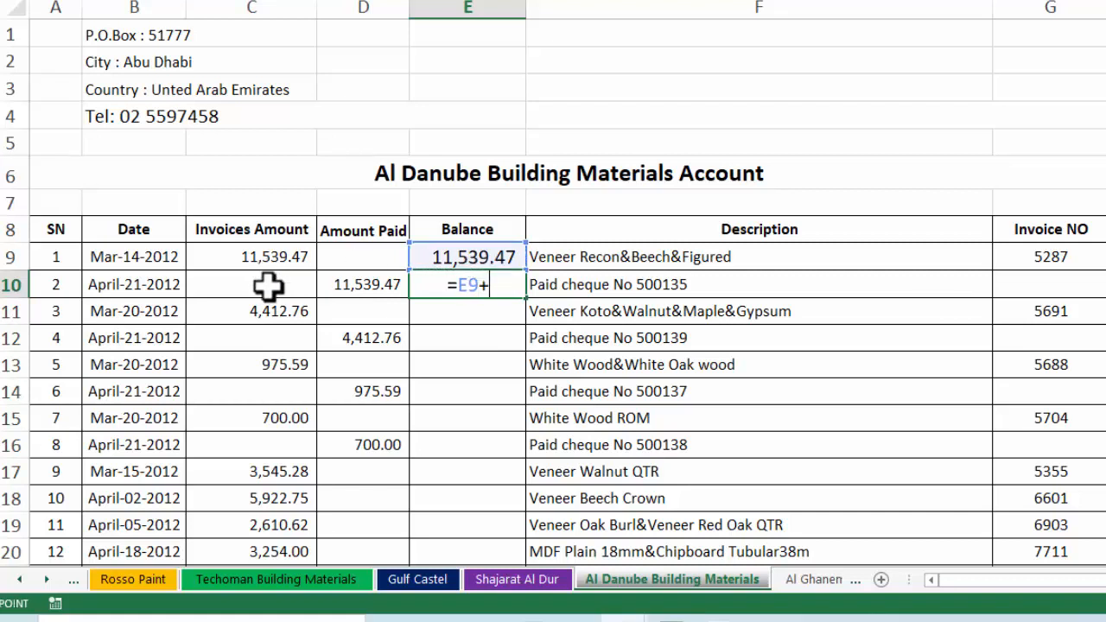
{"action": "left_click", "coordinate": [268, 285]}
{"action": "type", "text": "-"}
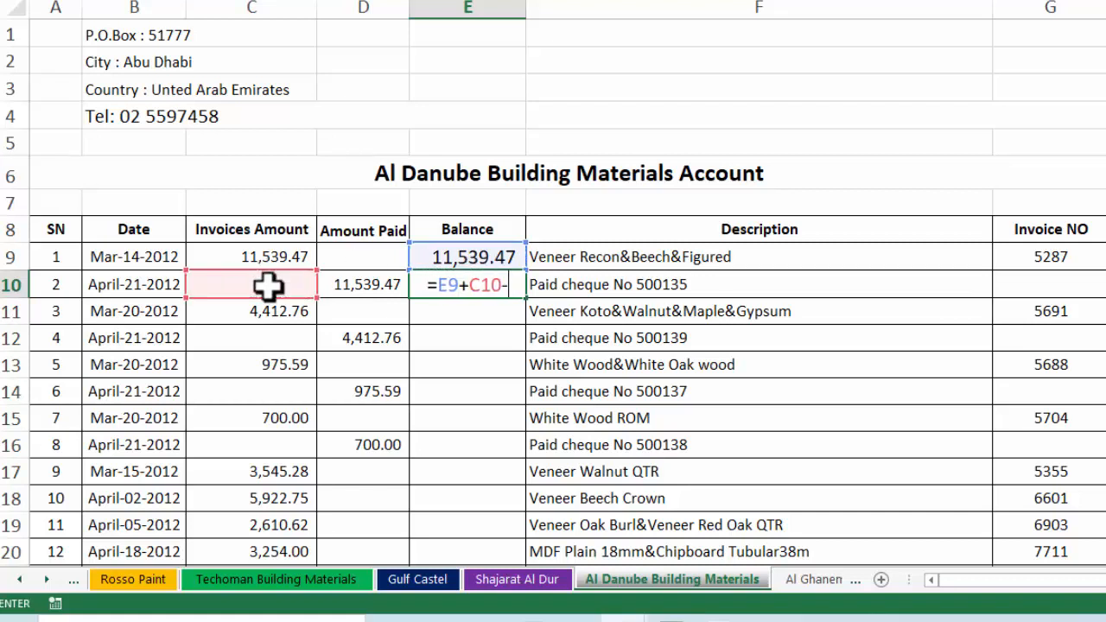
{"action": "left_click", "coordinate": [349, 286]}
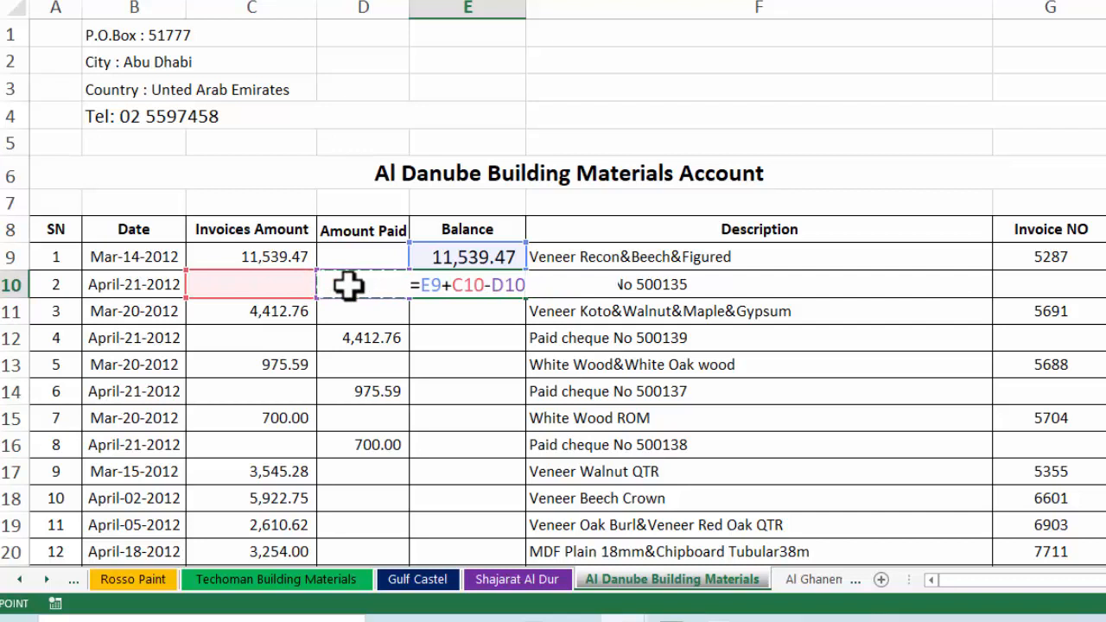
{"action": "key", "text": "Return"}
{"action": "left_click", "coordinate": [443, 282]}
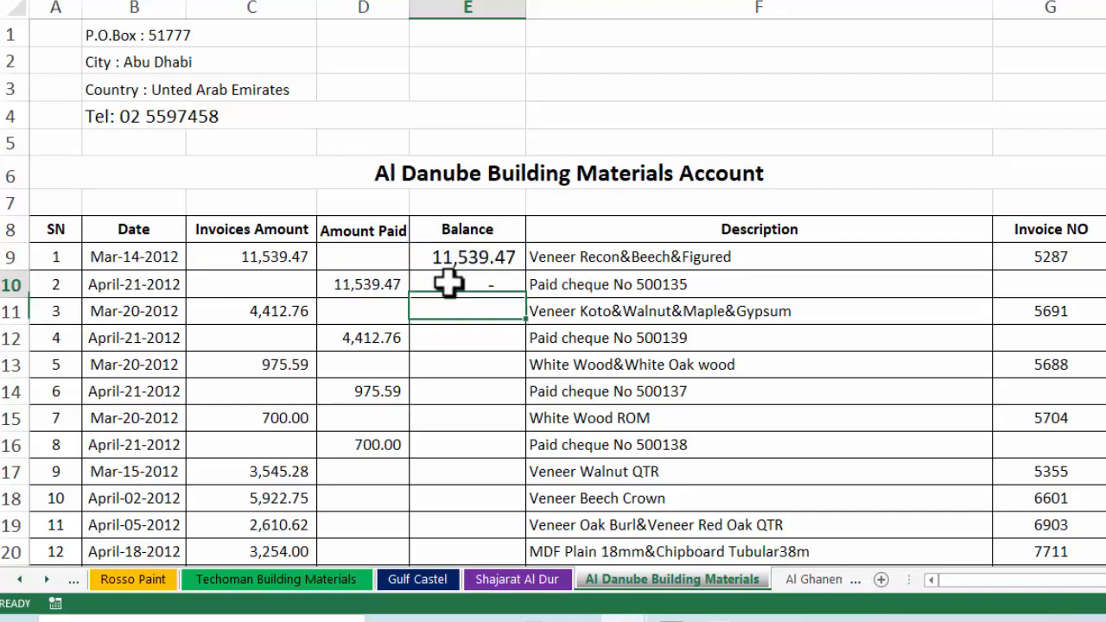
{"action": "double_click", "coordinate": [525, 298]}
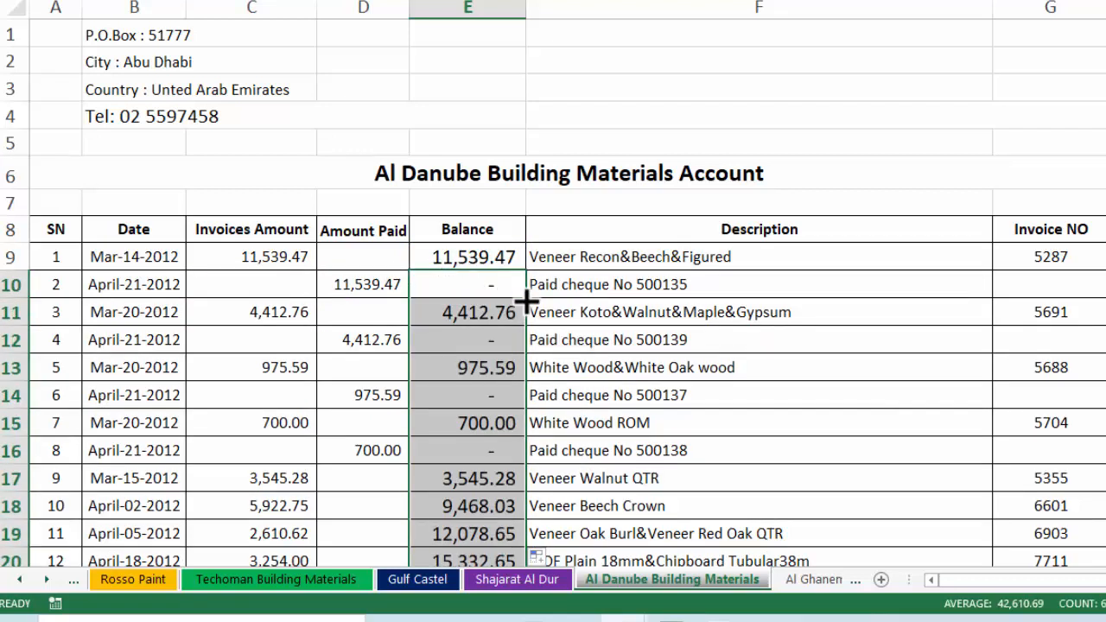
{"action": "key", "text": "ctrl+Page_Down"}
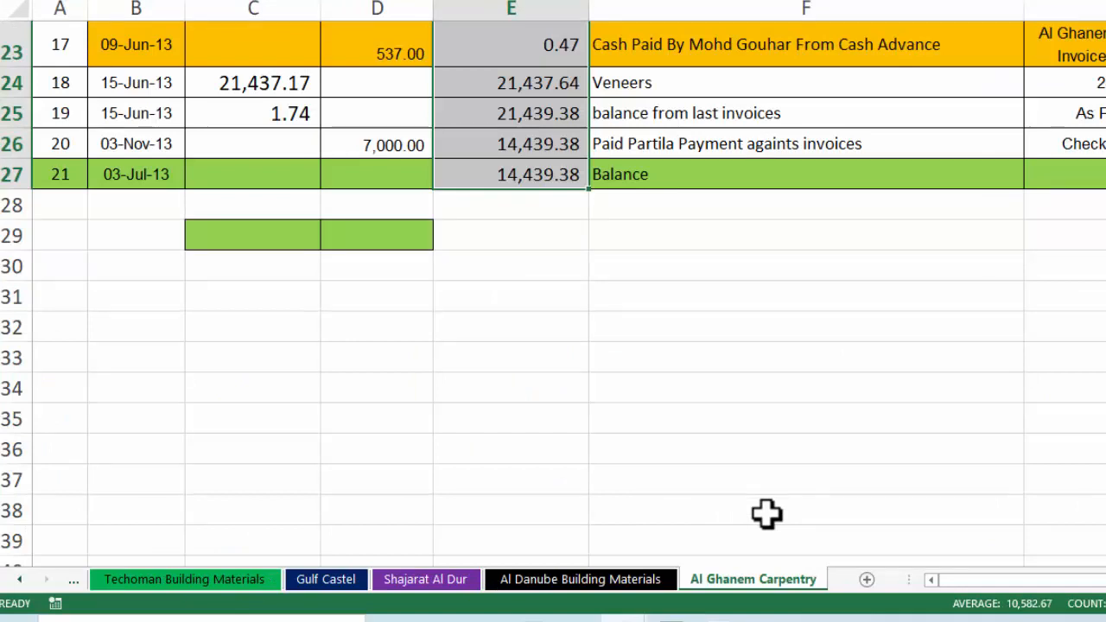
Sum Invoices Amount in C29 and Amount Paid in D29, totalling 64,687.45
{"action": "left_click", "coordinate": [276, 247]}
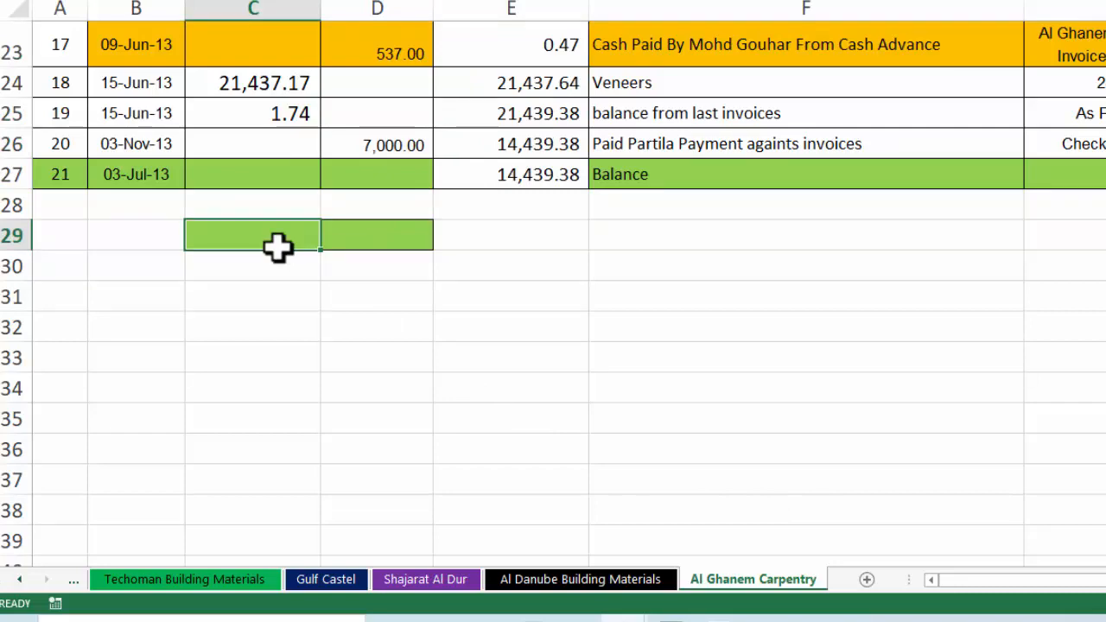
{"action": "key", "text": "alt+equal"}
{"action": "scroll", "coordinate": [464, 148], "scroll_direction": "up", "scroll_amount": 3}
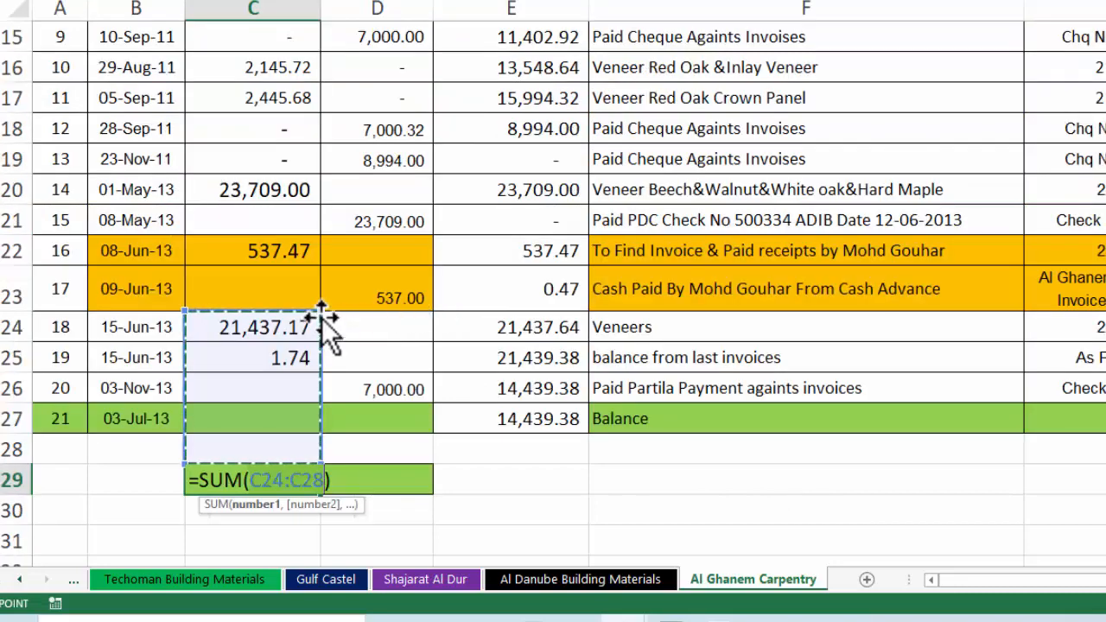
{"action": "left_click_drag", "start_coordinate": [321, 314], "coordinate": [286, 220]}
{"action": "key", "text": "Return"}
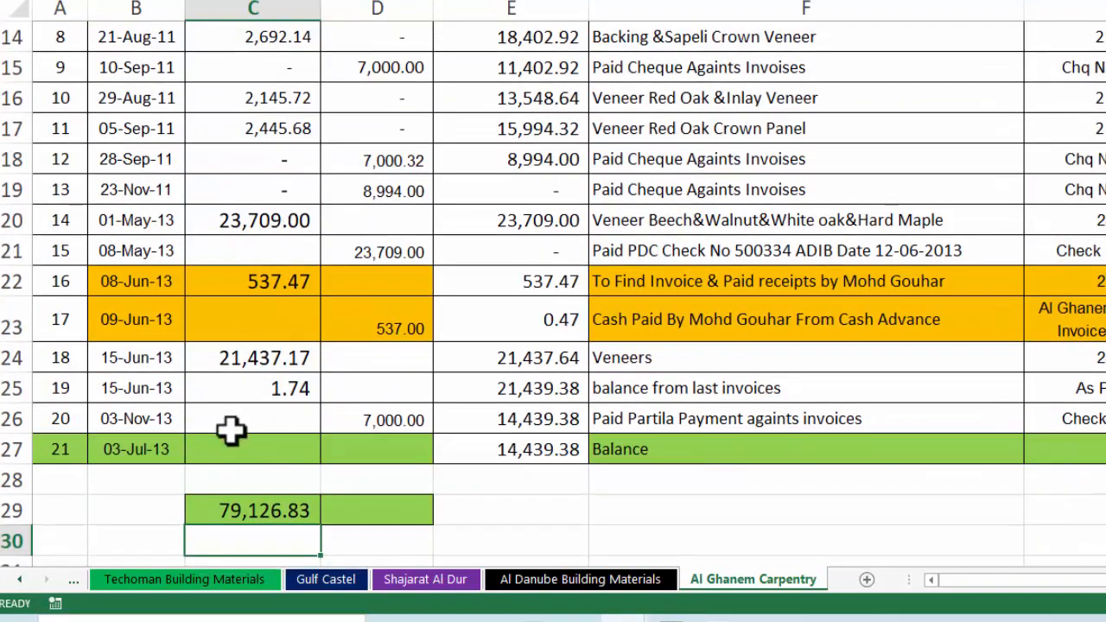
{"action": "left_click", "coordinate": [337, 505]}
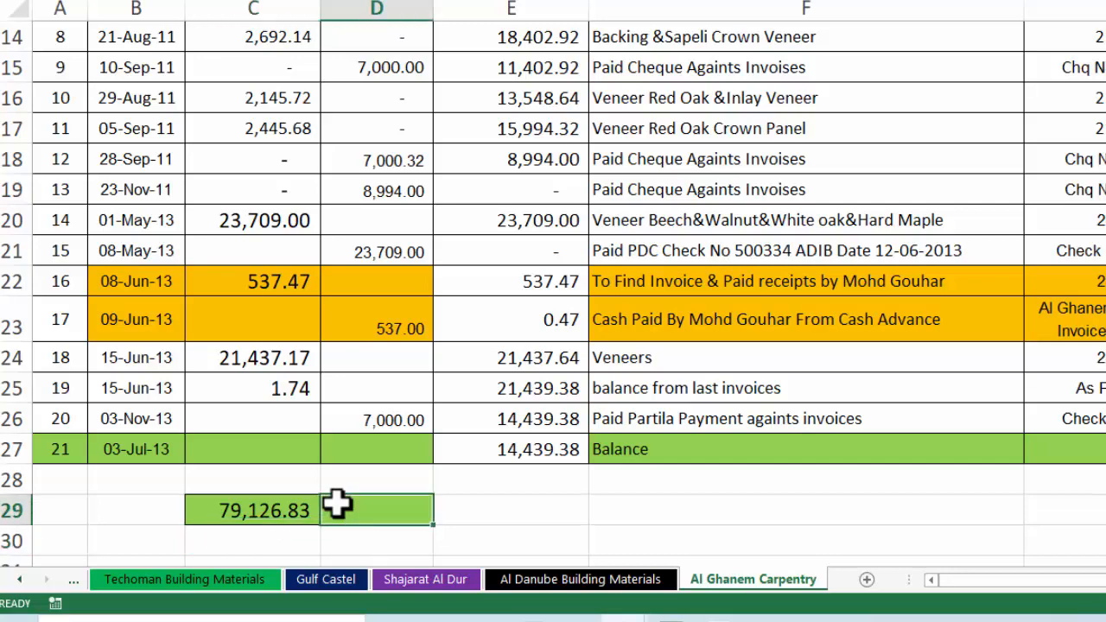
{"action": "key", "text": "alt+equal"}
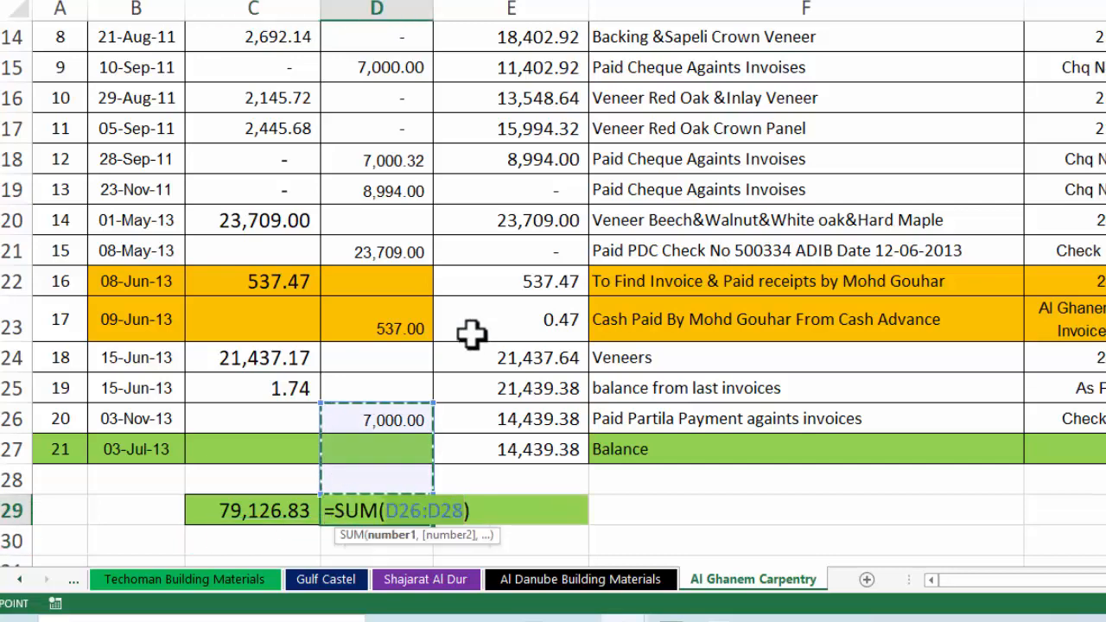
{"action": "left_click_drag", "start_coordinate": [434, 401], "coordinate": [397, 216]}
{"action": "key", "text": "Return"}
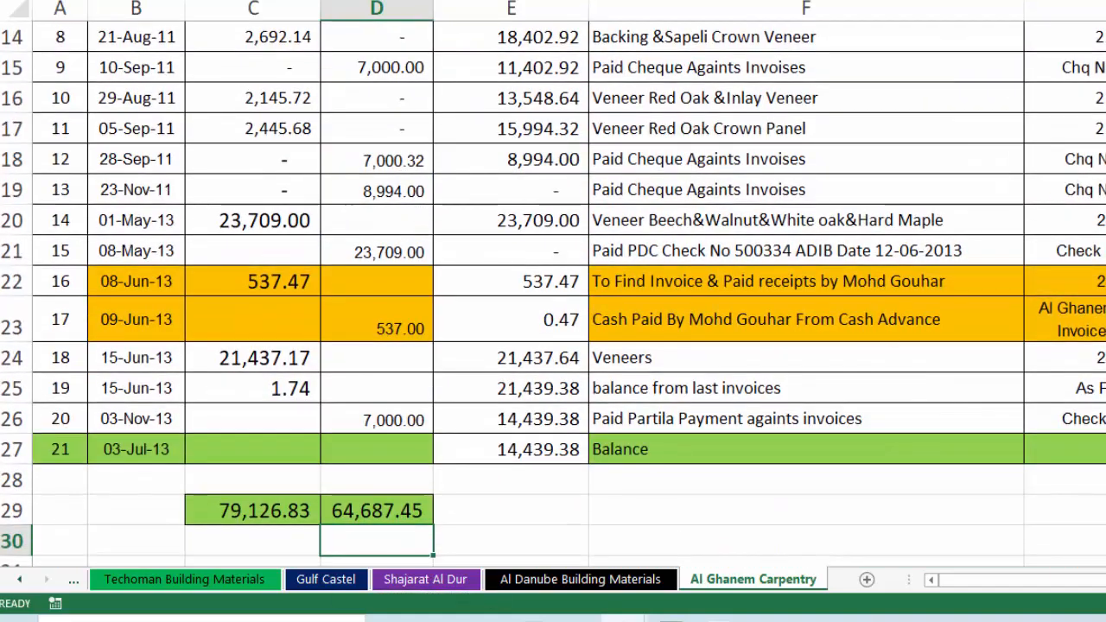
Enter =C29-D29 in E29 for a 14,439.38 balance total and shade it light green
{"action": "scroll", "coordinate": [484, 407], "scroll_direction": "down", "scroll_amount": 1}
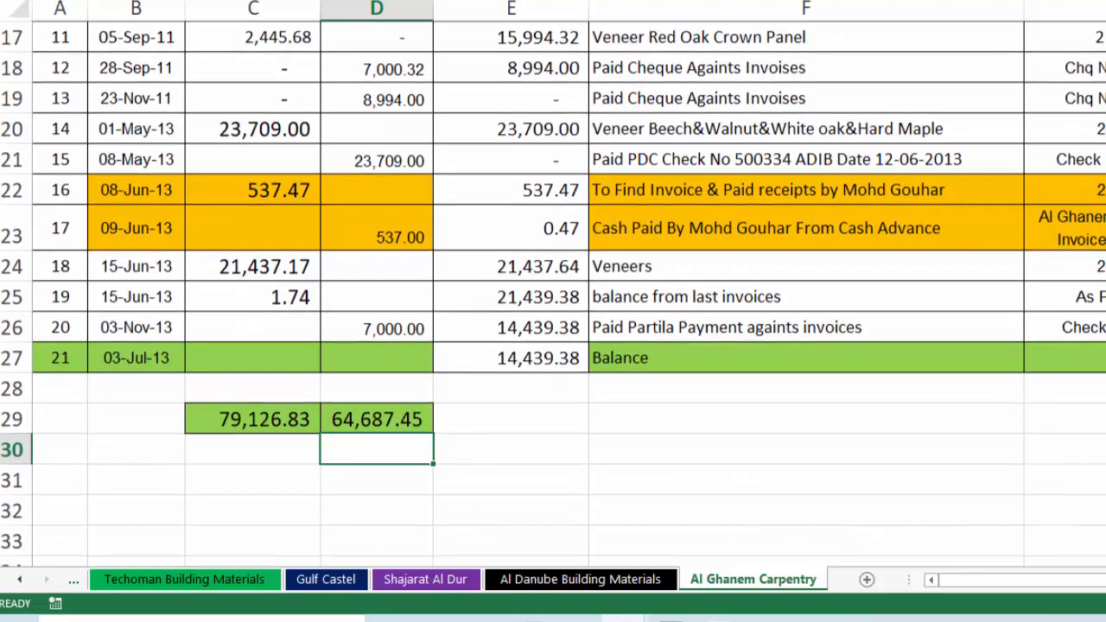
{"action": "left_click", "coordinate": [486, 408]}
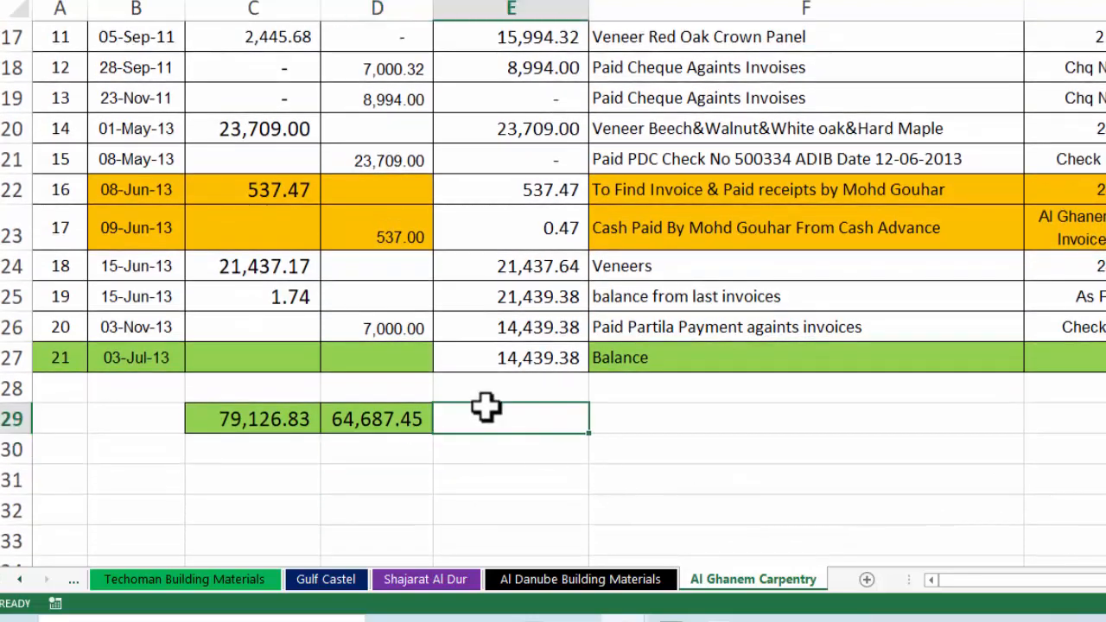
{"action": "type", "text": "="}
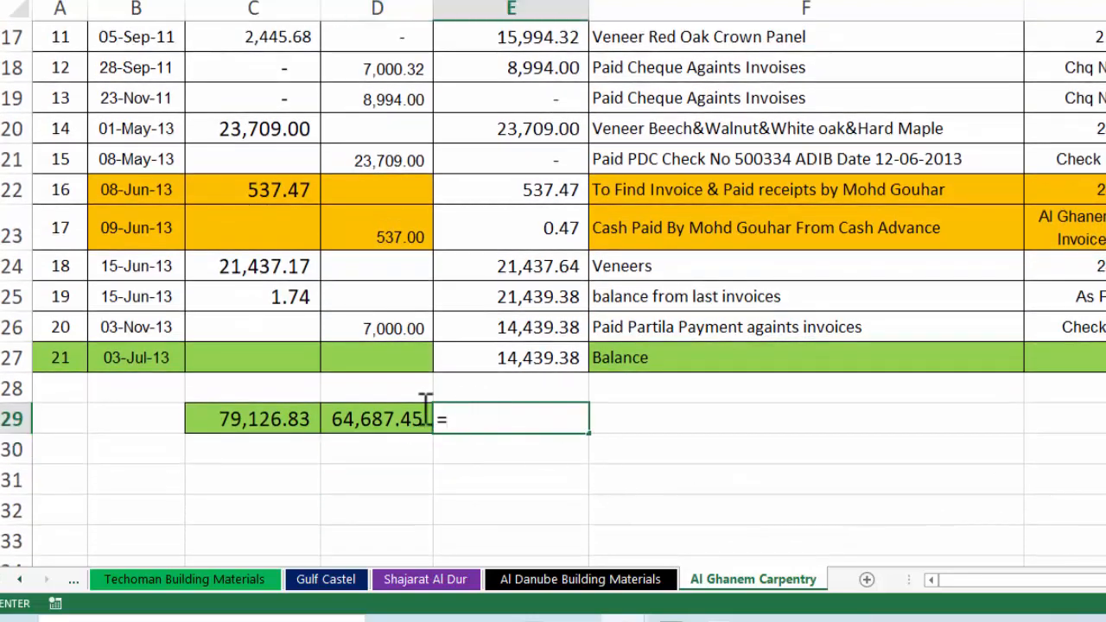
{"action": "left_click", "coordinate": [259, 420]}
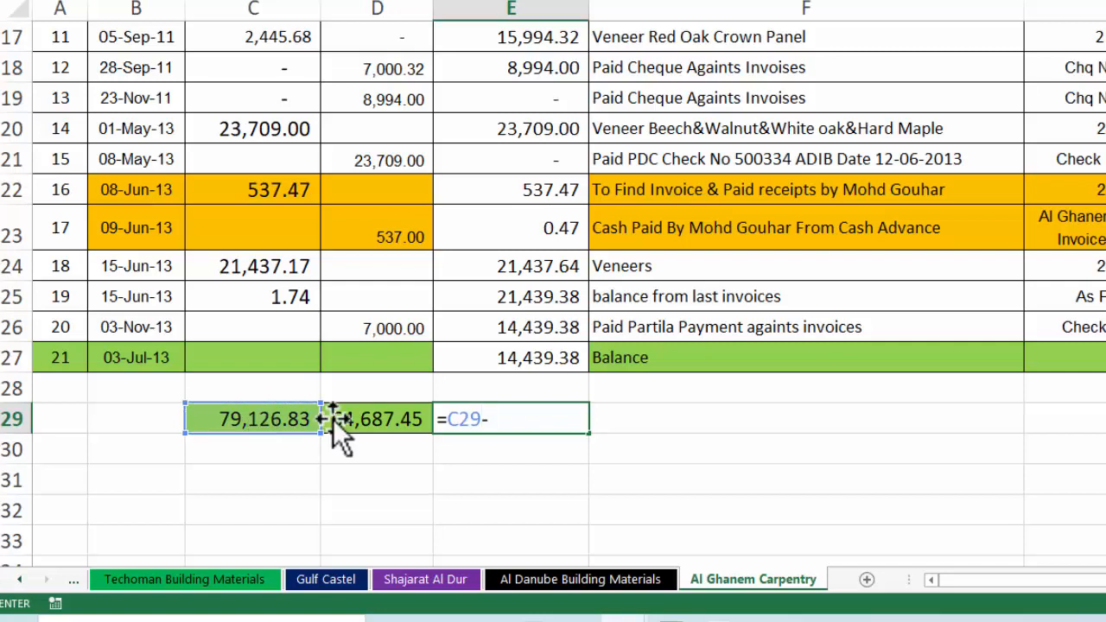
{"action": "left_click", "coordinate": [394, 418]}
{"action": "key", "text": "Return"}
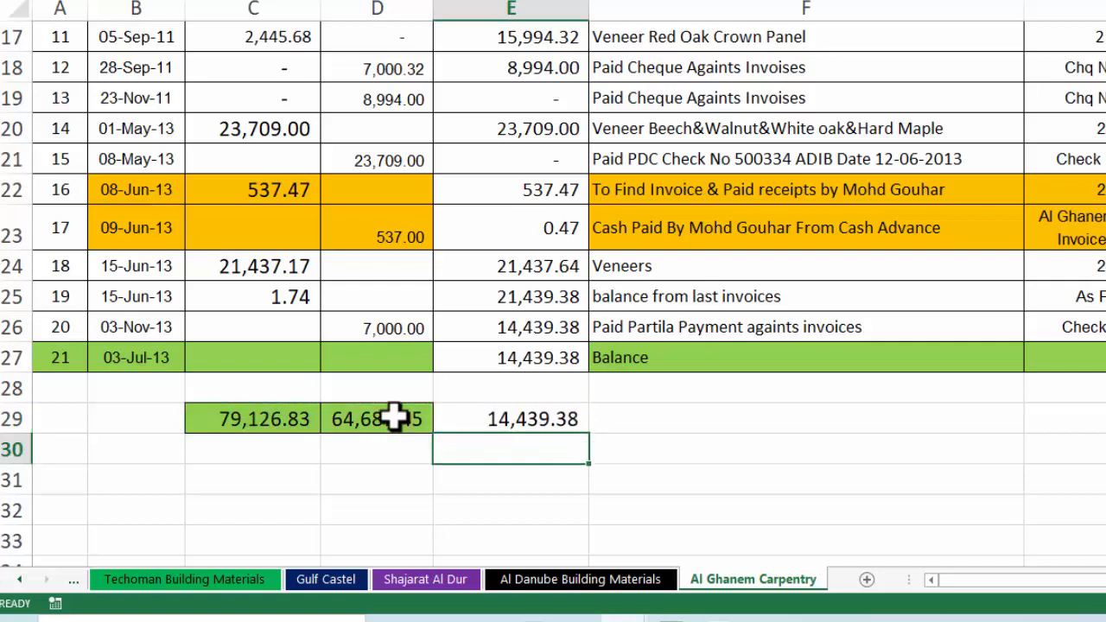
{"action": "left_click", "coordinate": [464, 417]}
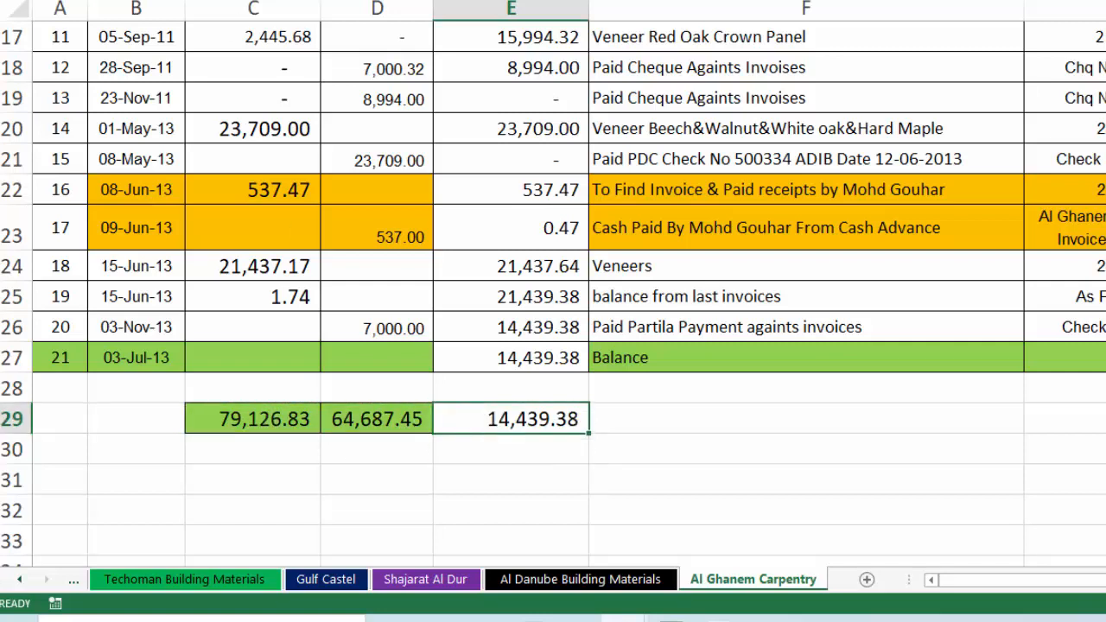
{"action": "left_click", "coordinate": [296, 1]}
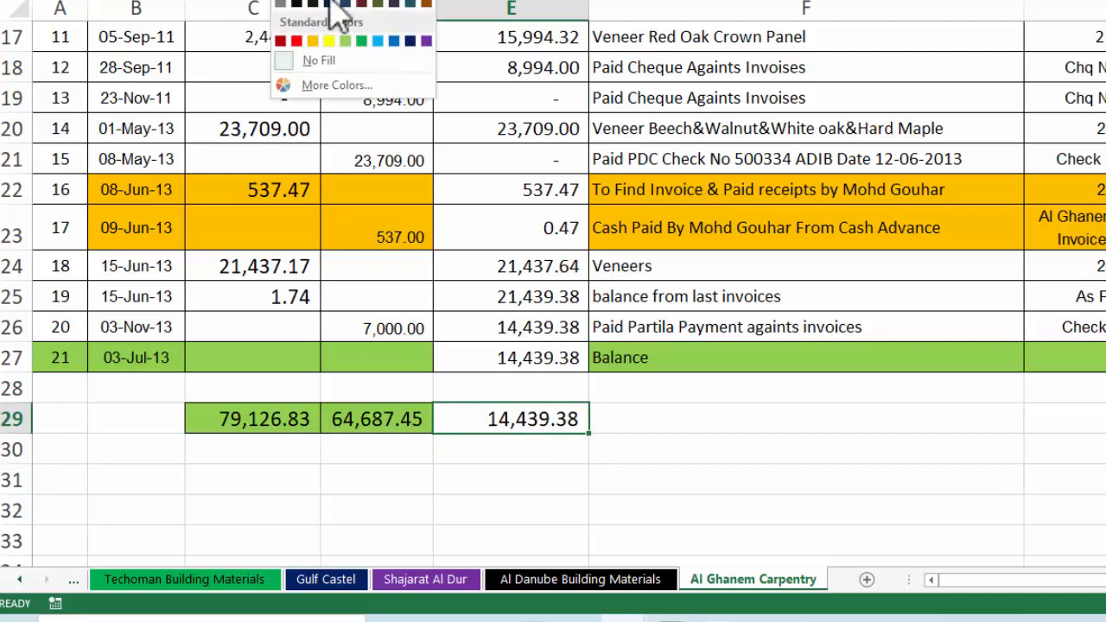
{"action": "left_click", "coordinate": [345, 40]}
{"action": "key", "text": "ctrl+Home"}
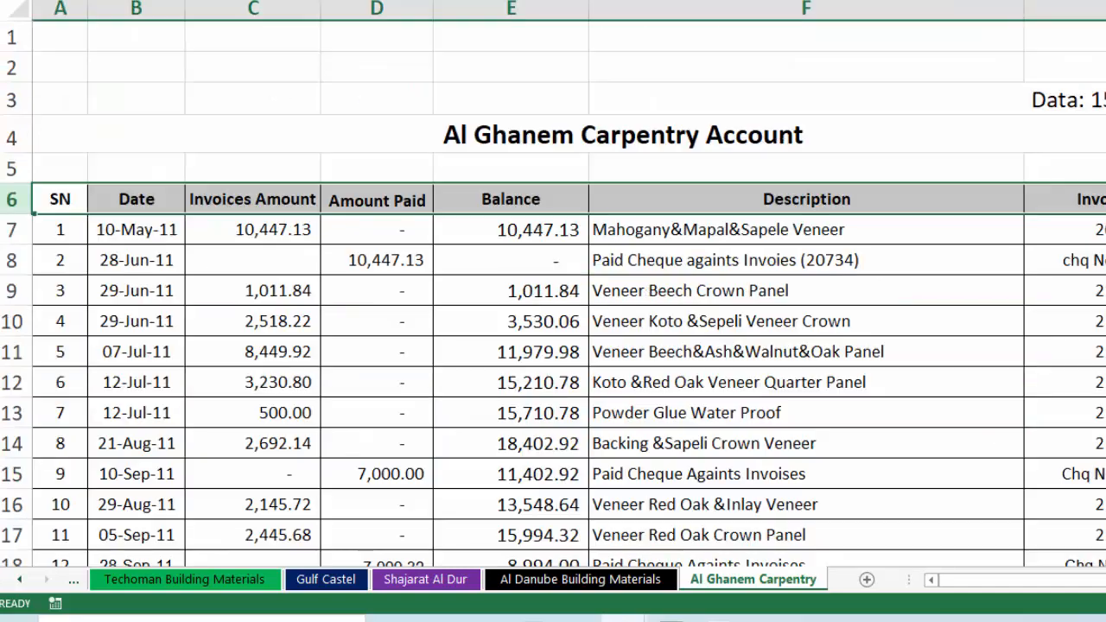
{"action": "left_click", "coordinate": [574, 40]}
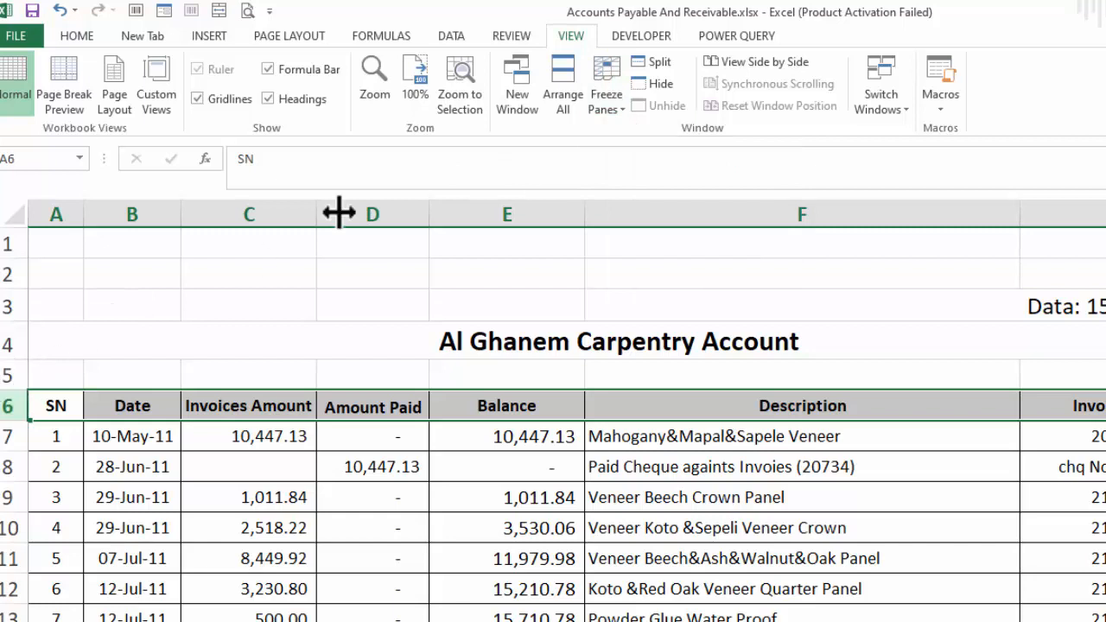
Freeze panes on the Al Ghanem Carpentry sheet and check the running balance formula in E9
{"action": "left_click", "coordinate": [611, 111]}
{"action": "left_click", "coordinate": [639, 132]}
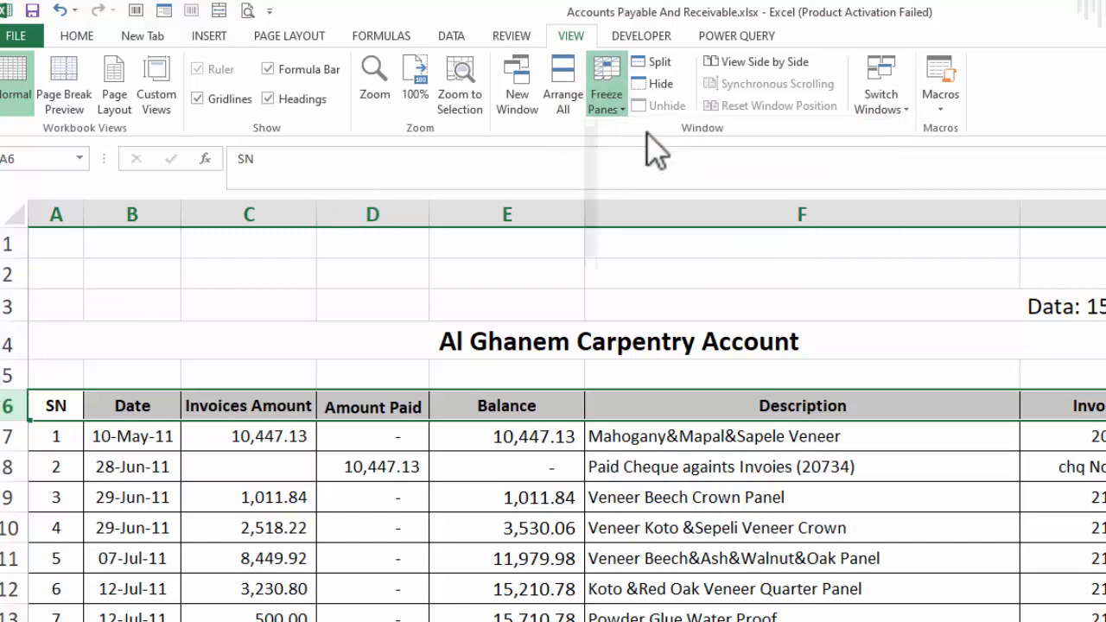
{"action": "left_click", "coordinate": [539, 494]}
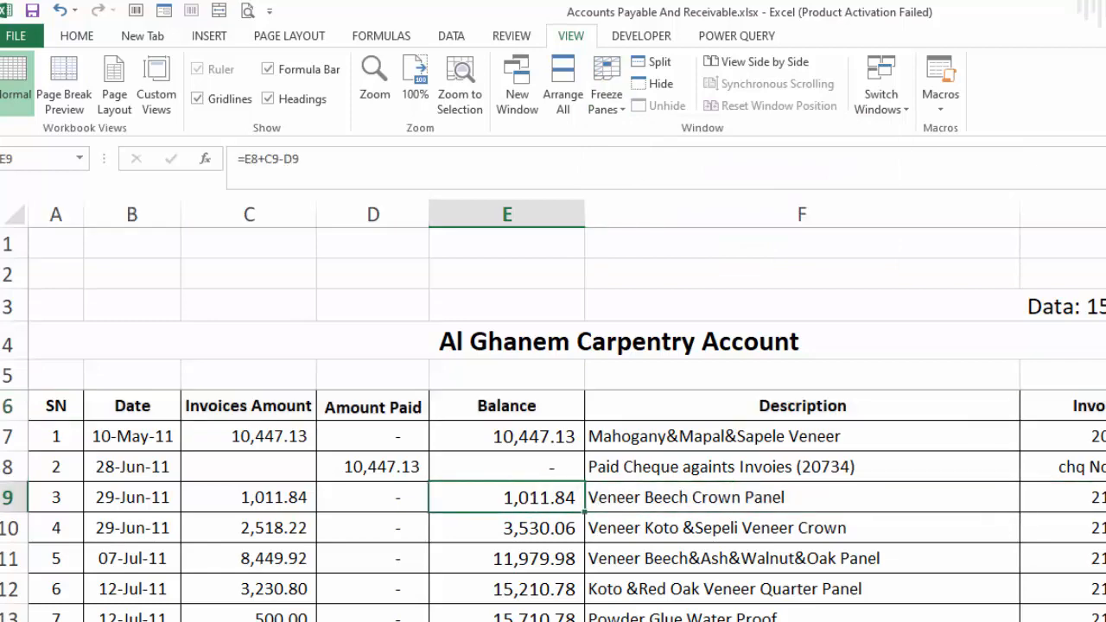
{"action": "scroll", "coordinate": [553, 505], "scroll_direction": "down", "scroll_amount": 3}
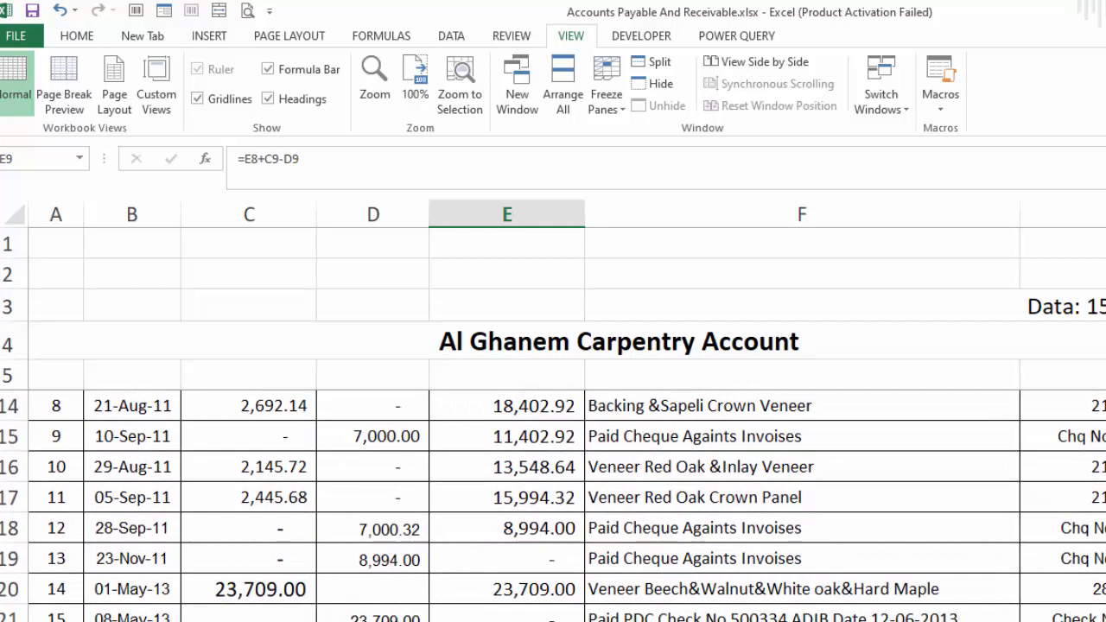
{"action": "key", "text": "ctrl+Home"}
Refreeze the panes above row 7, test scrolling, and return to the summary sheet
{"action": "left_click", "coordinate": [607, 100]}
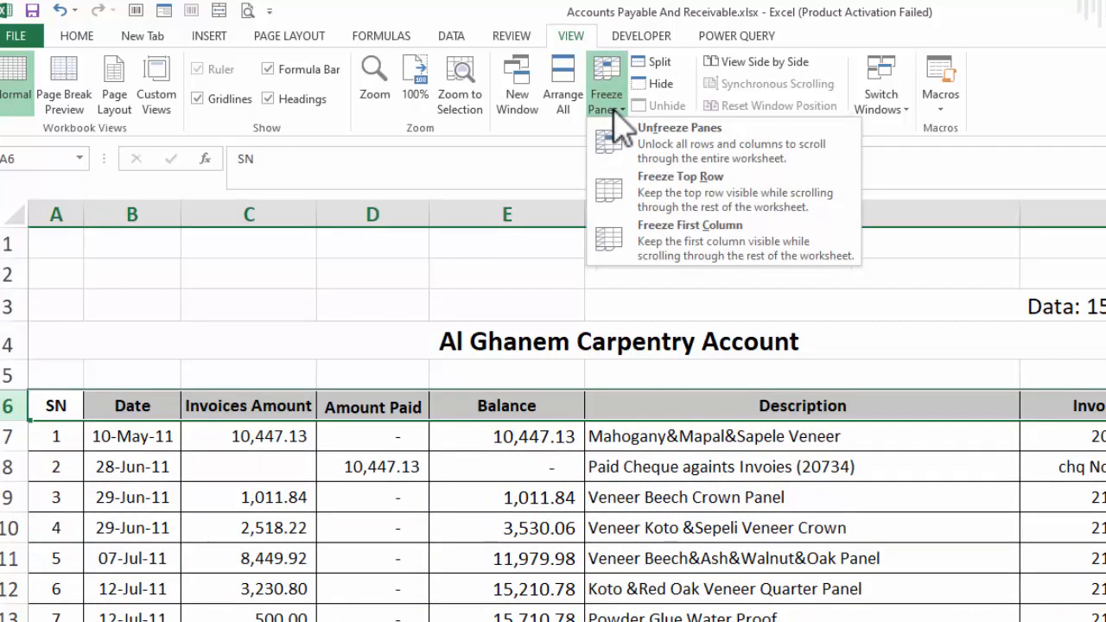
{"action": "left_click", "coordinate": [639, 156]}
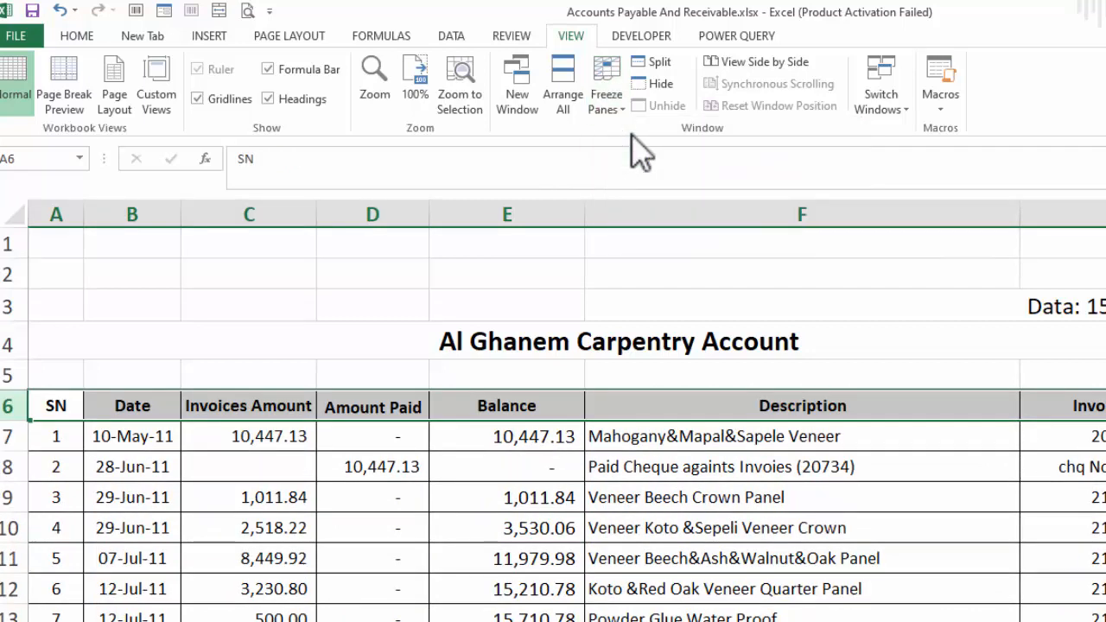
{"action": "left_click", "coordinate": [7, 438]}
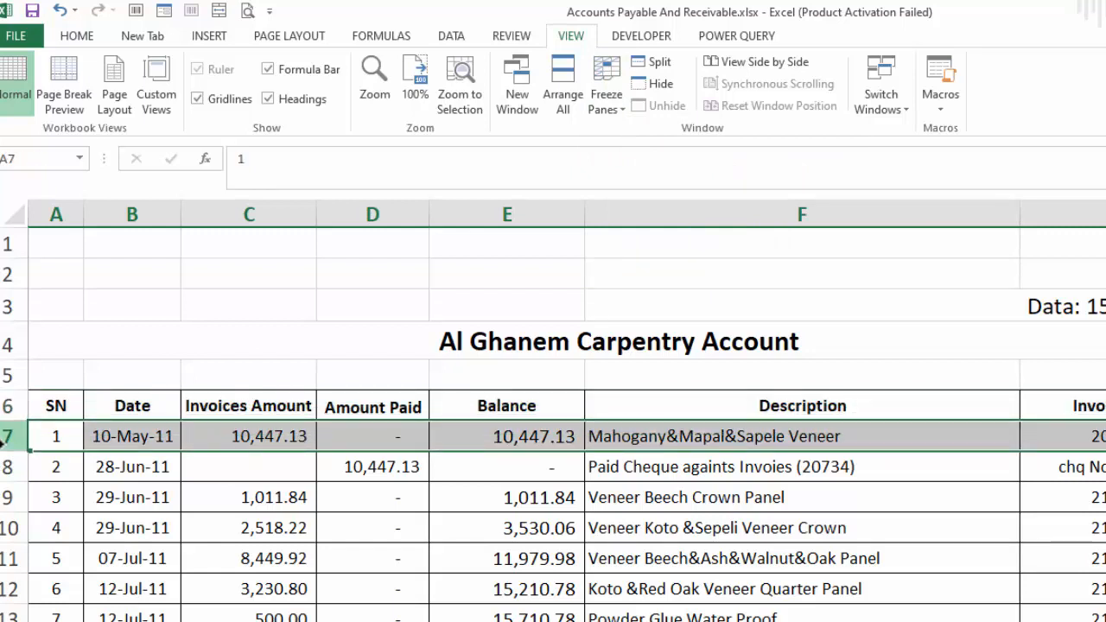
{"action": "left_click", "coordinate": [605, 111]}
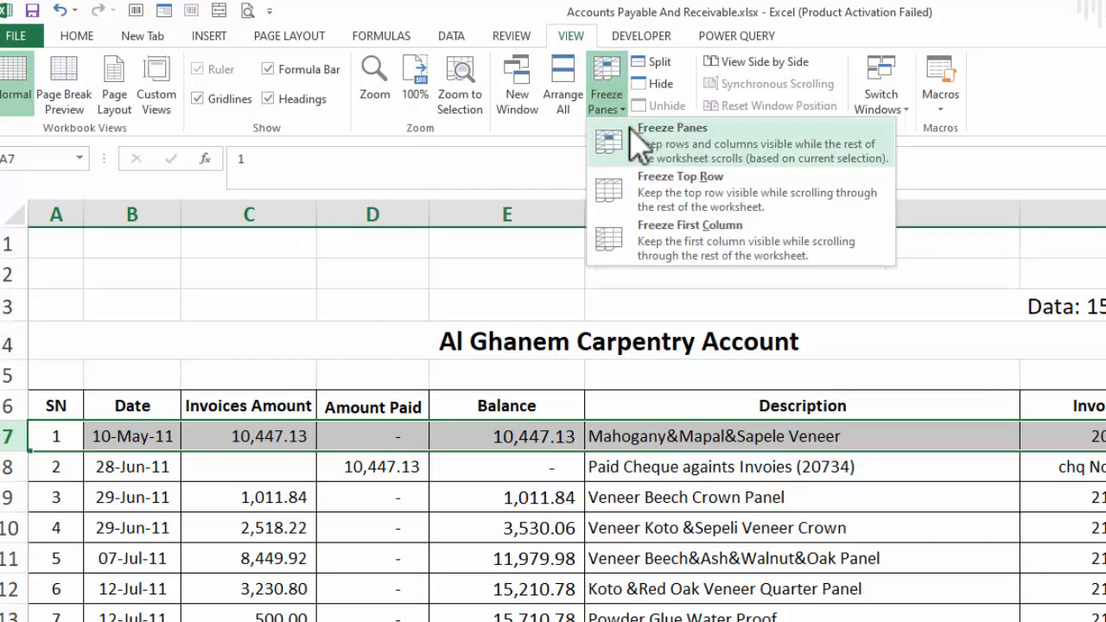
{"action": "left_click", "coordinate": [610, 136]}
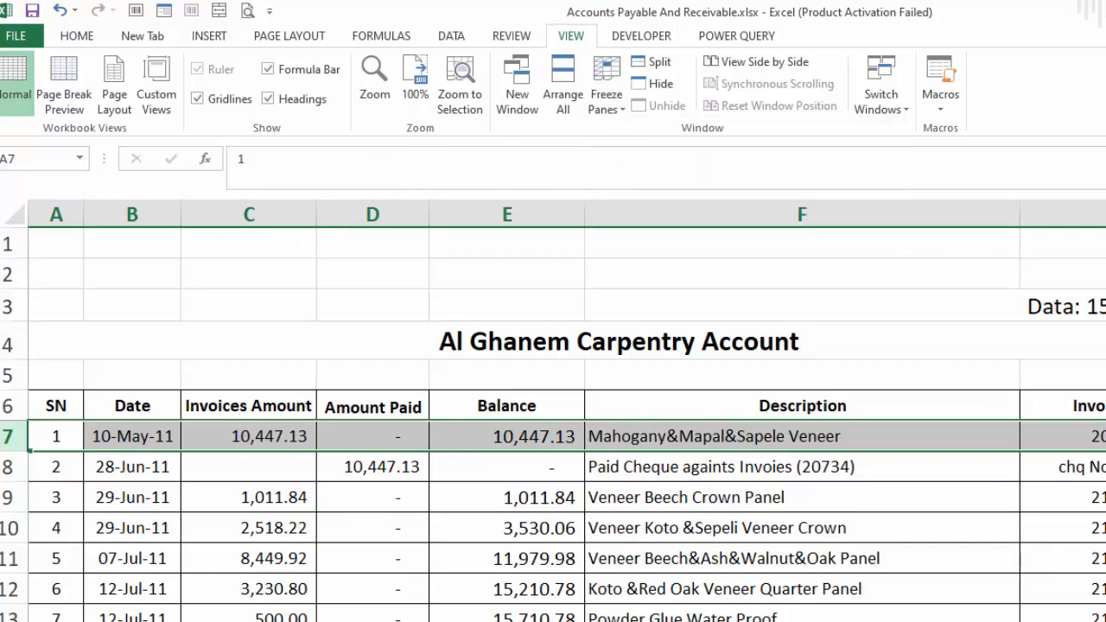
{"action": "scroll", "coordinate": [553, 519], "scroll_direction": "down", "scroll_amount": 4}
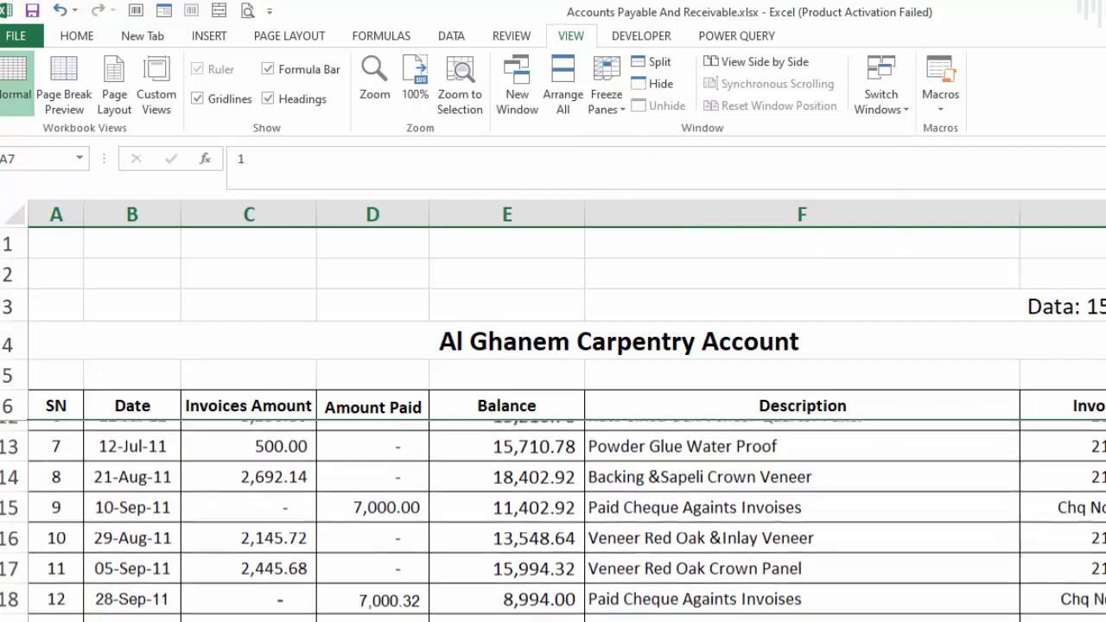
{"action": "scroll", "coordinate": [553, 519], "scroll_direction": "down", "scroll_amount": 4}
{"action": "scroll", "coordinate": [553, 519], "scroll_direction": "up", "scroll_amount": 2}
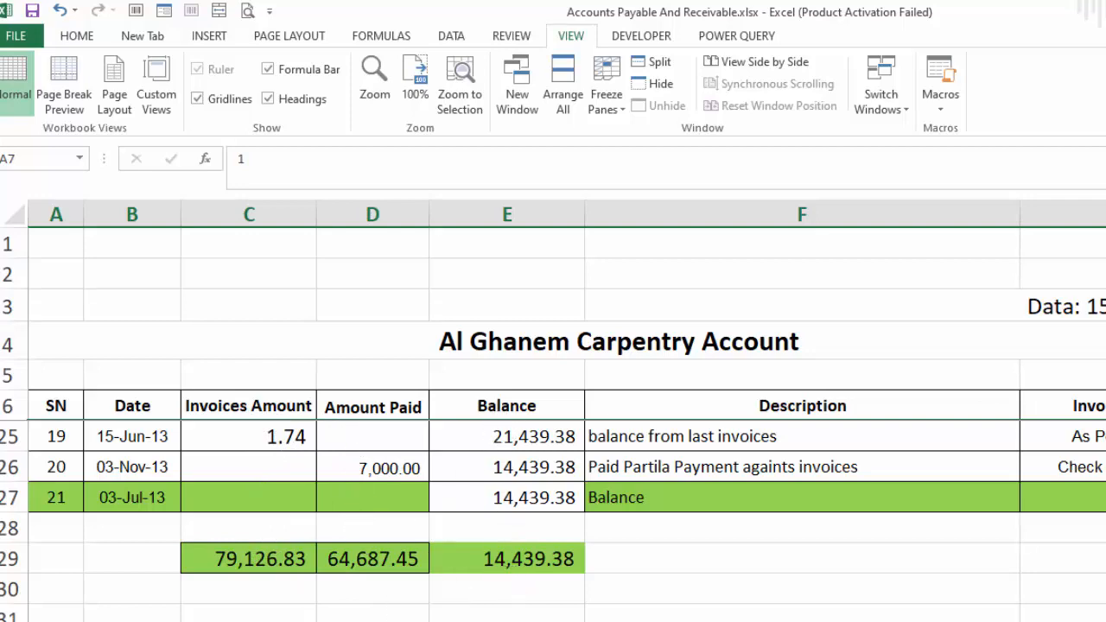
{"action": "key", "text": "ctrl+Page_Up"}
{"action": "key", "text": "ctrl+Page_Up"}
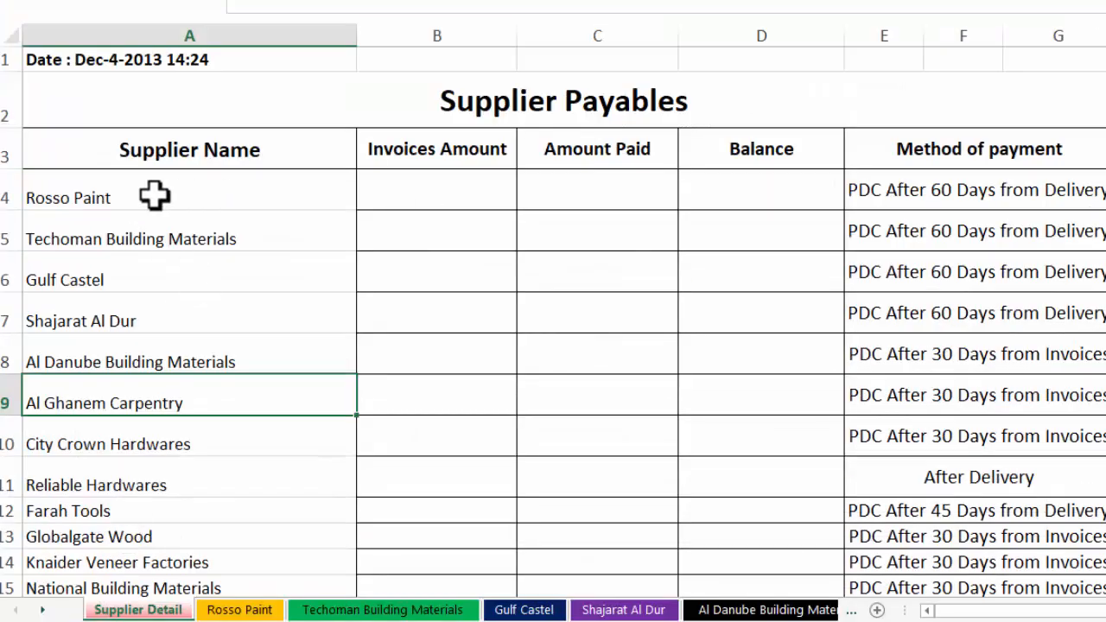
Hyperlink the Rosso Paint name to cell A1 of its own sheet and test the link
{"action": "left_click", "coordinate": [91, 197]}
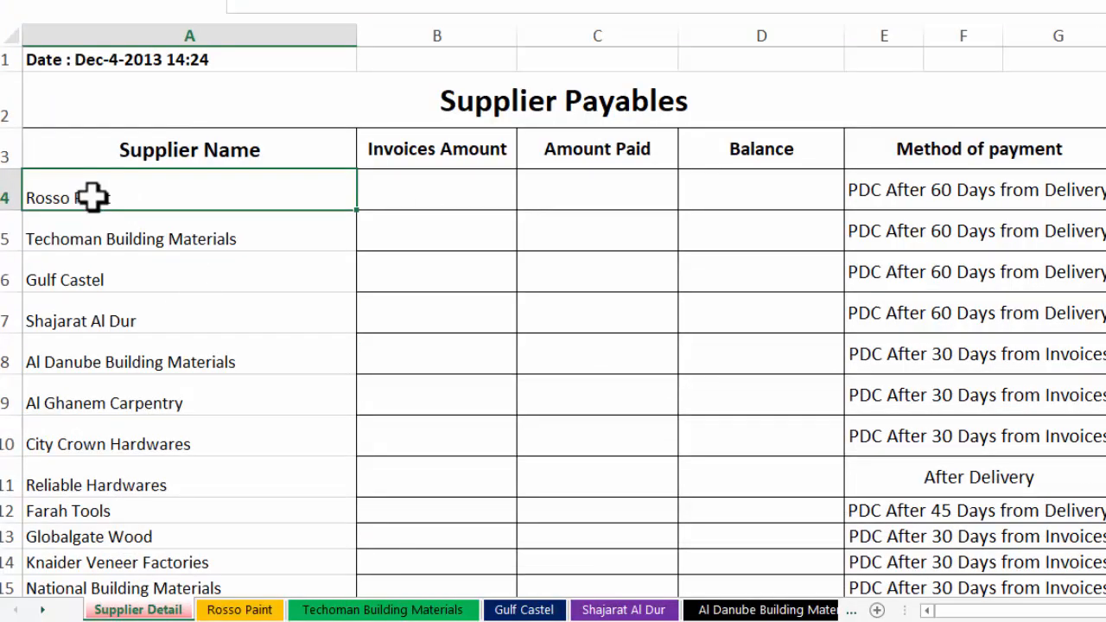
{"action": "scroll", "coordinate": [477, 392], "scroll_direction": "up", "scroll_amount": 1}
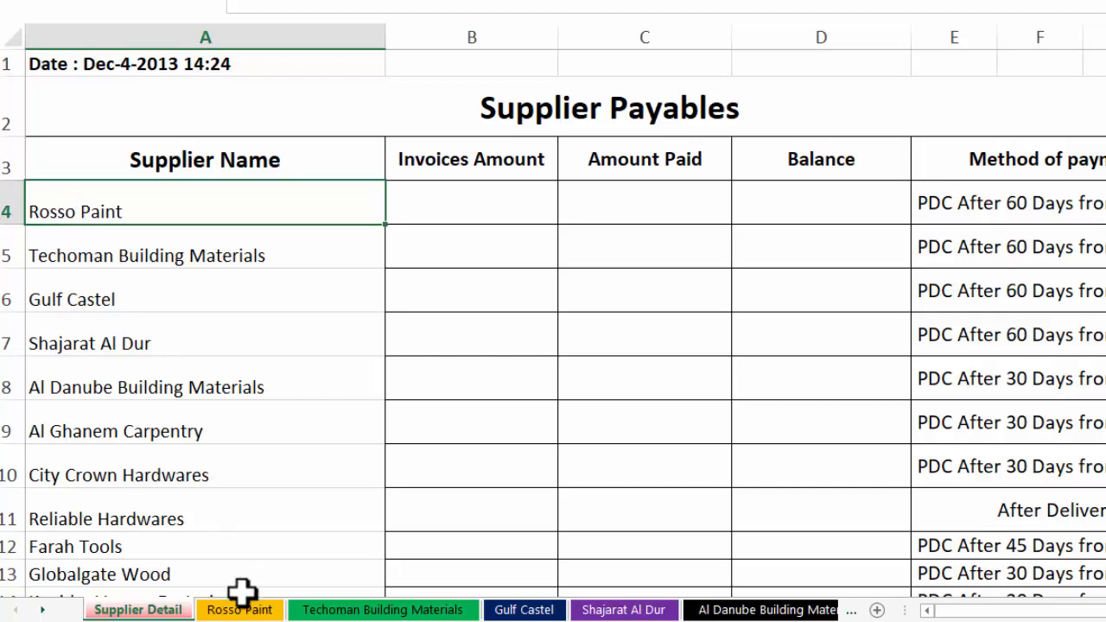
{"action": "right_click", "coordinate": [97, 207]}
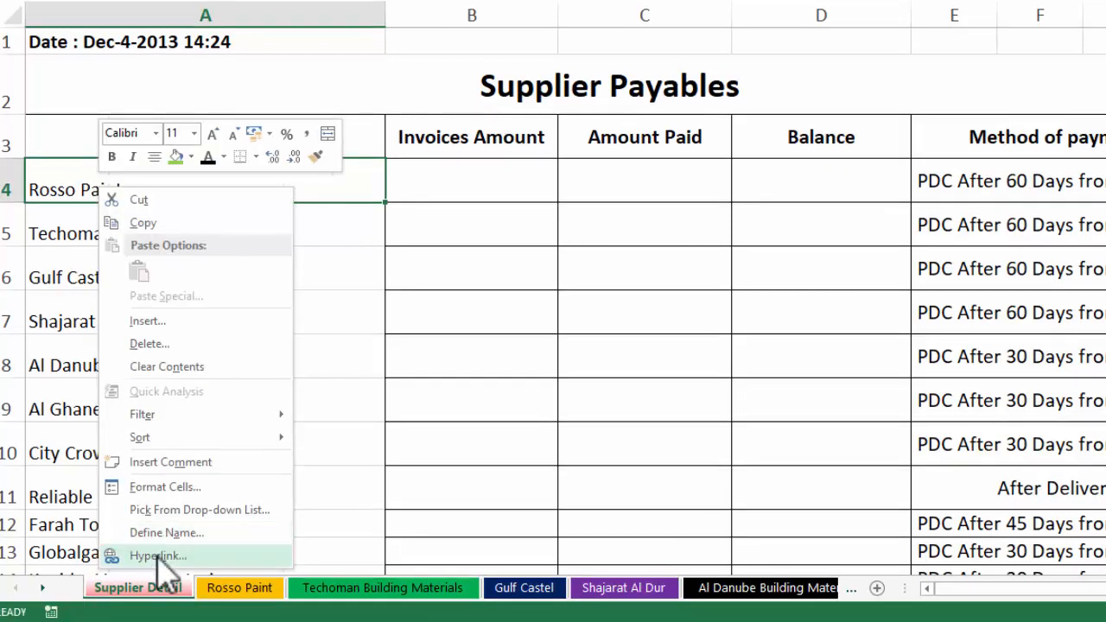
{"action": "left_click", "coordinate": [158, 556]}
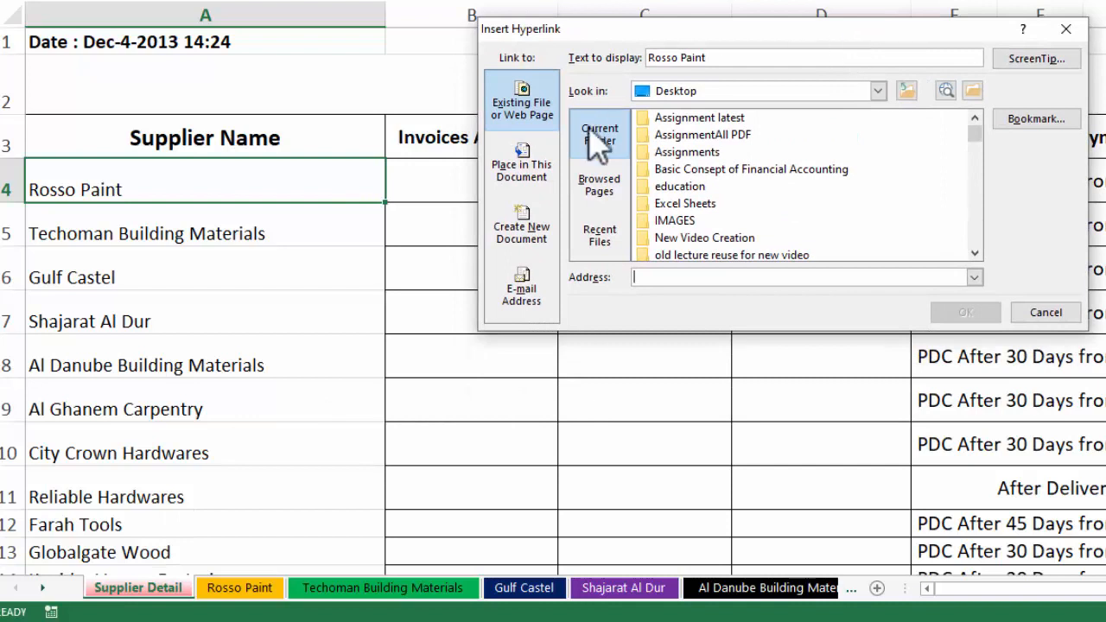
{"action": "left_click", "coordinate": [537, 187]}
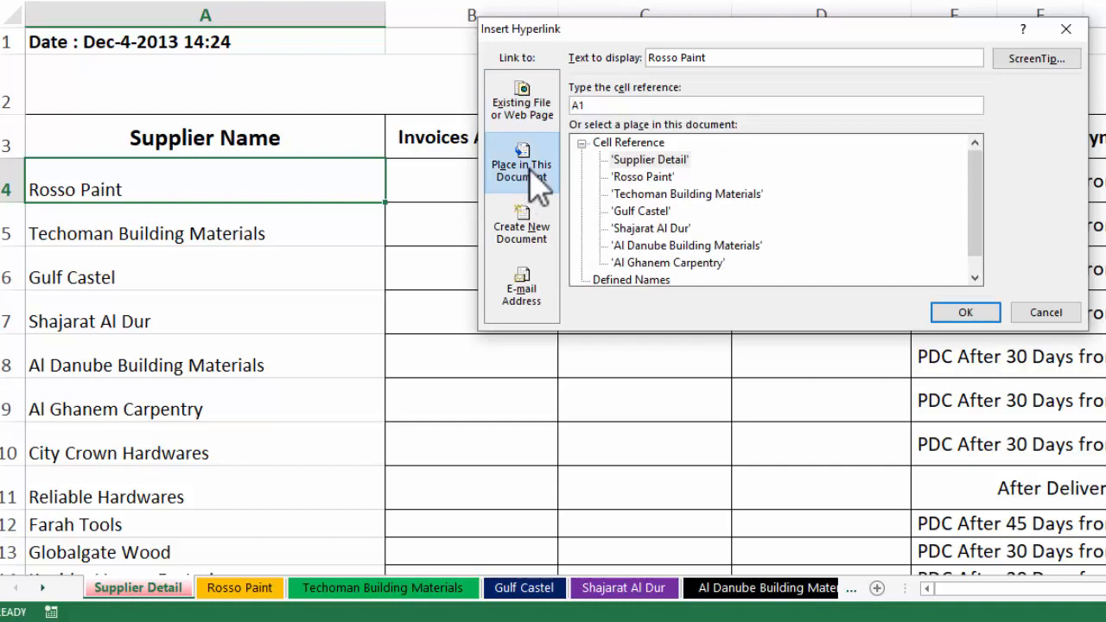
{"action": "left_click", "coordinate": [644, 178]}
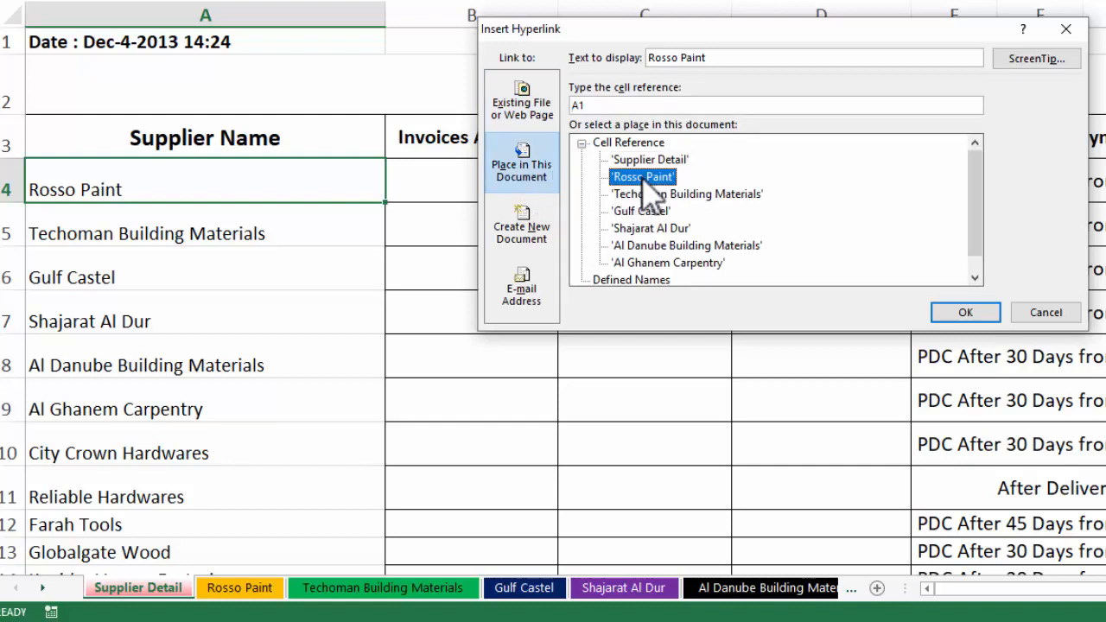
{"action": "left_click", "coordinate": [953, 317]}
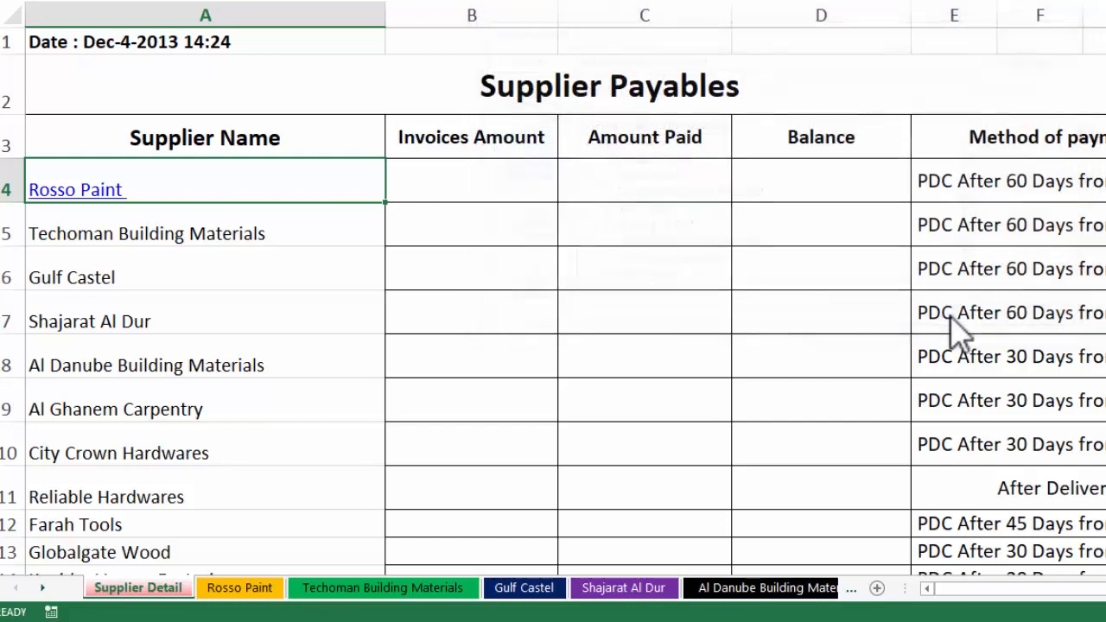
{"action": "left_click", "coordinate": [99, 200]}
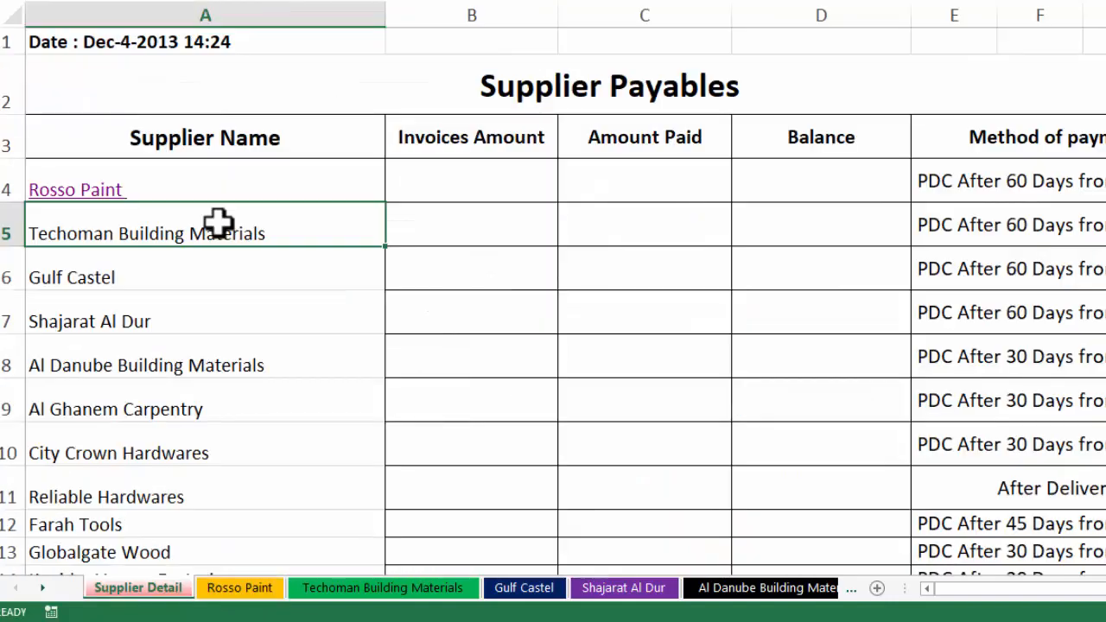
{"action": "right_click", "coordinate": [218, 223]}
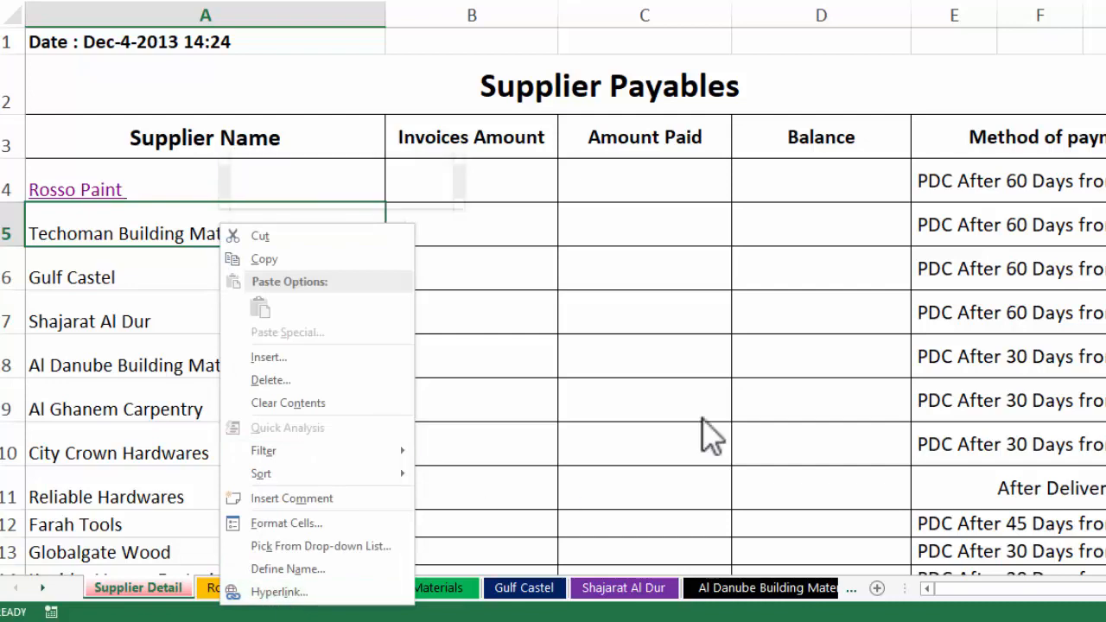
Link the Techoman Building Materials cell to A1 of the Techoman Building Materials sheet
{"action": "key", "text": "Escape"}
{"action": "scroll", "coordinate": [454, 92], "scroll_direction": "down", "scroll_amount": 1}
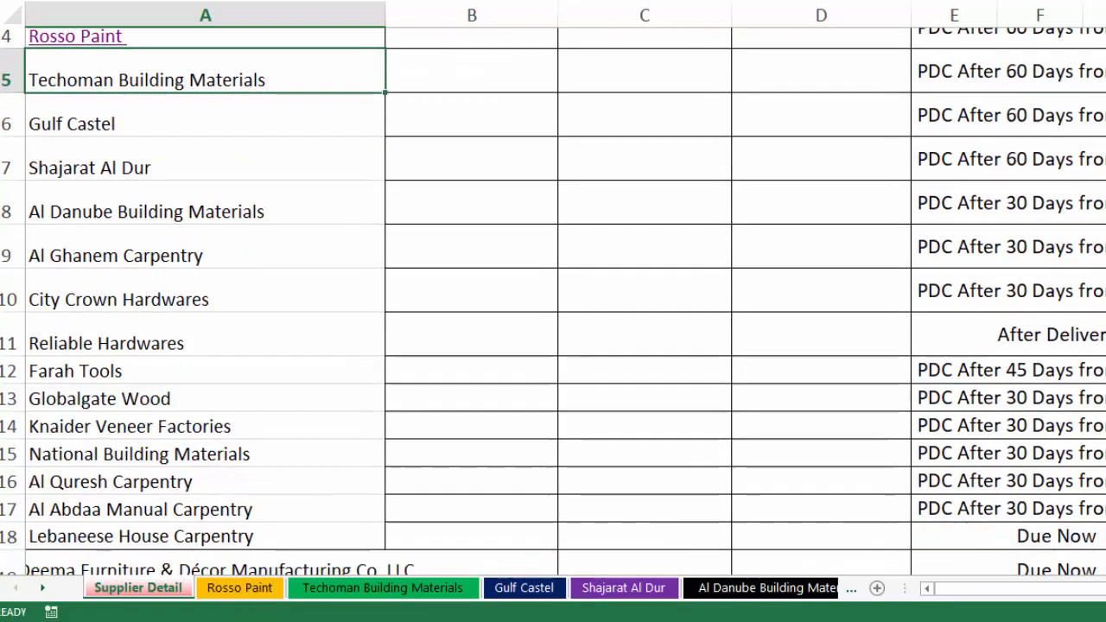
{"action": "scroll", "coordinate": [455, 92], "scroll_direction": "down", "scroll_amount": 1}
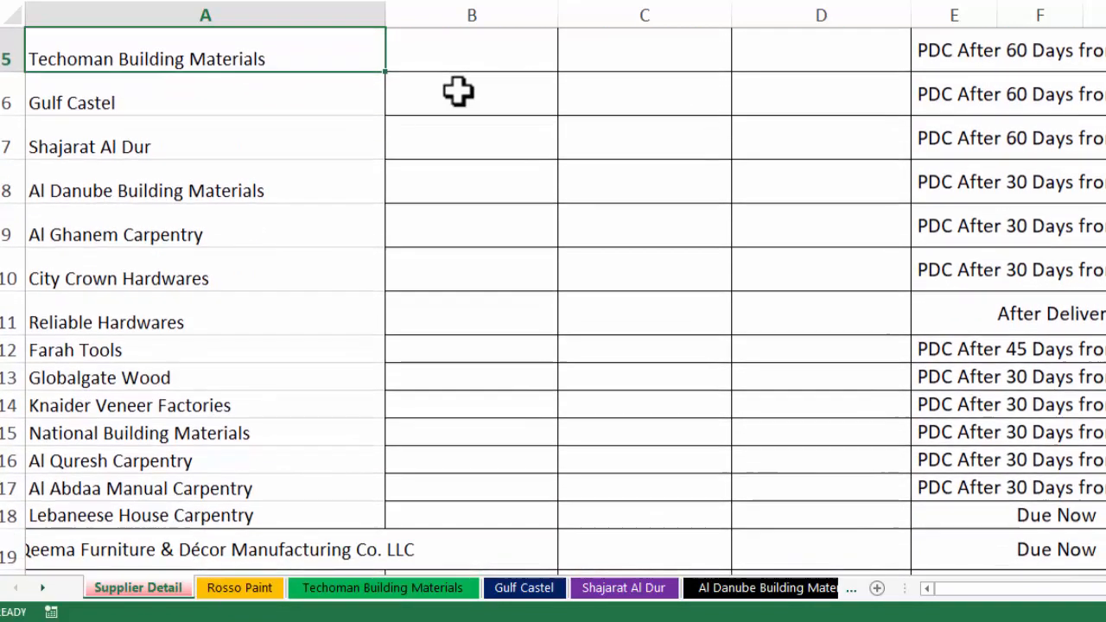
{"action": "right_click", "coordinate": [178, 59]}
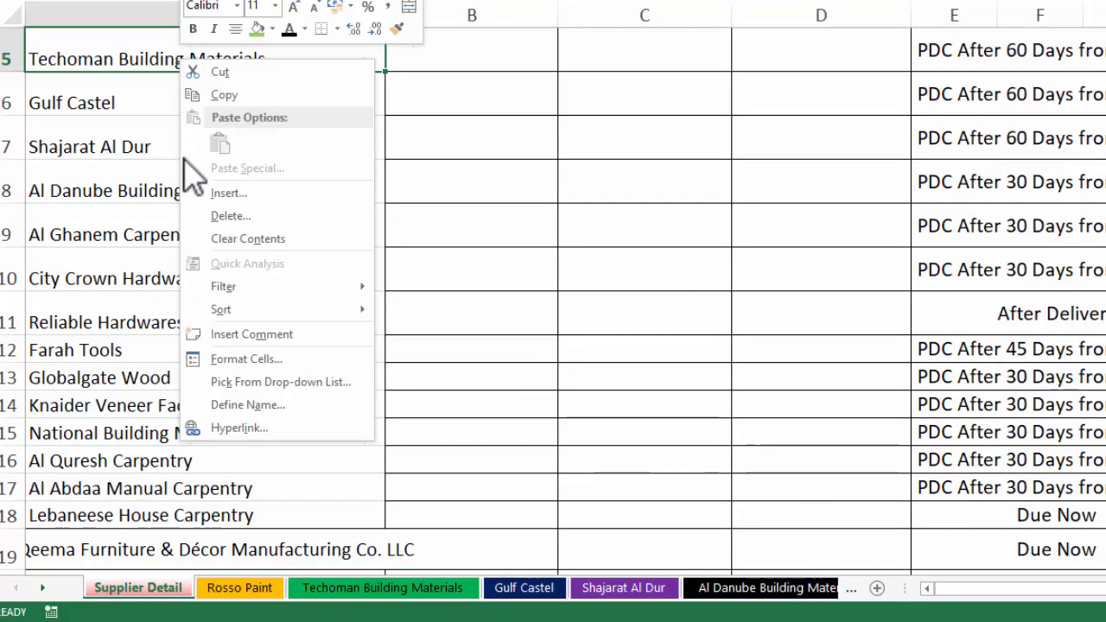
{"action": "left_click", "coordinate": [235, 432]}
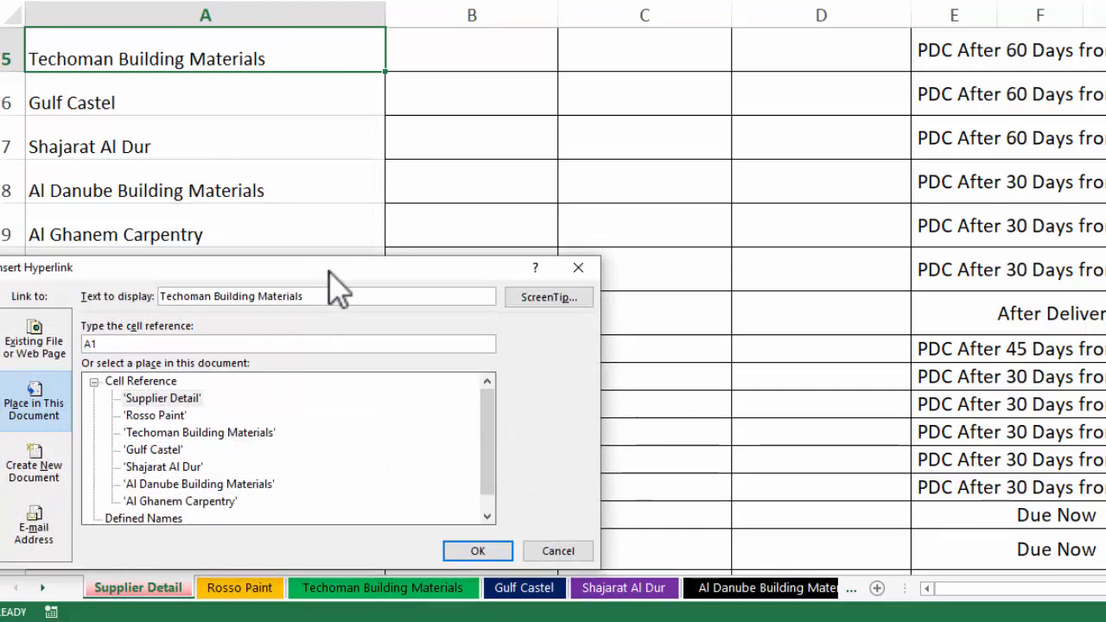
{"action": "left_click_drag", "start_coordinate": [323, 269], "coordinate": [766, 36]}
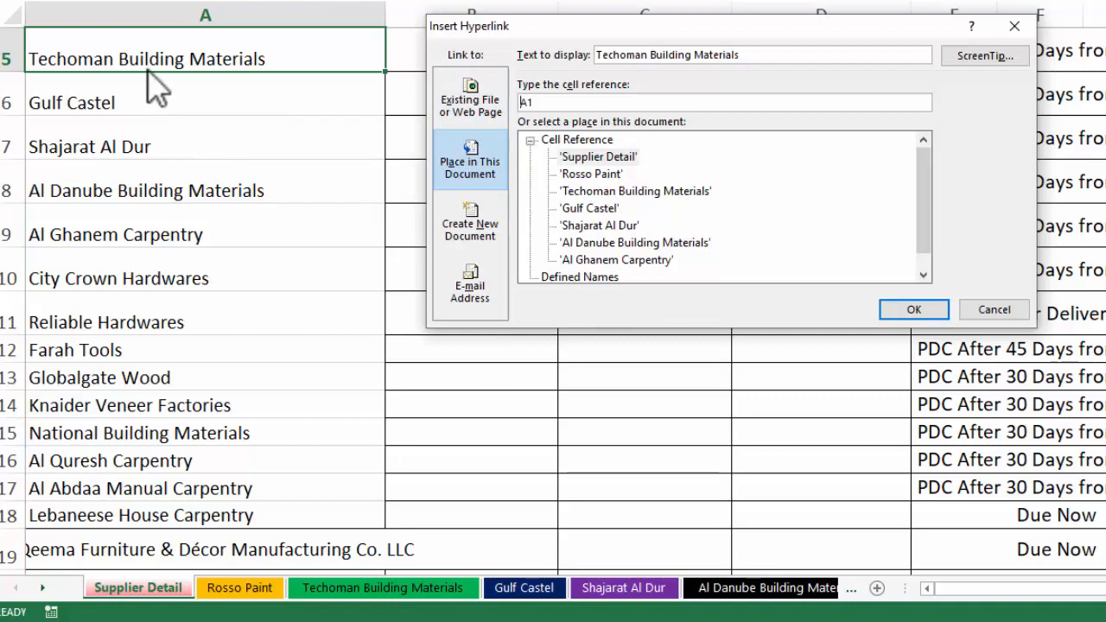
{"action": "left_click", "coordinate": [577, 193]}
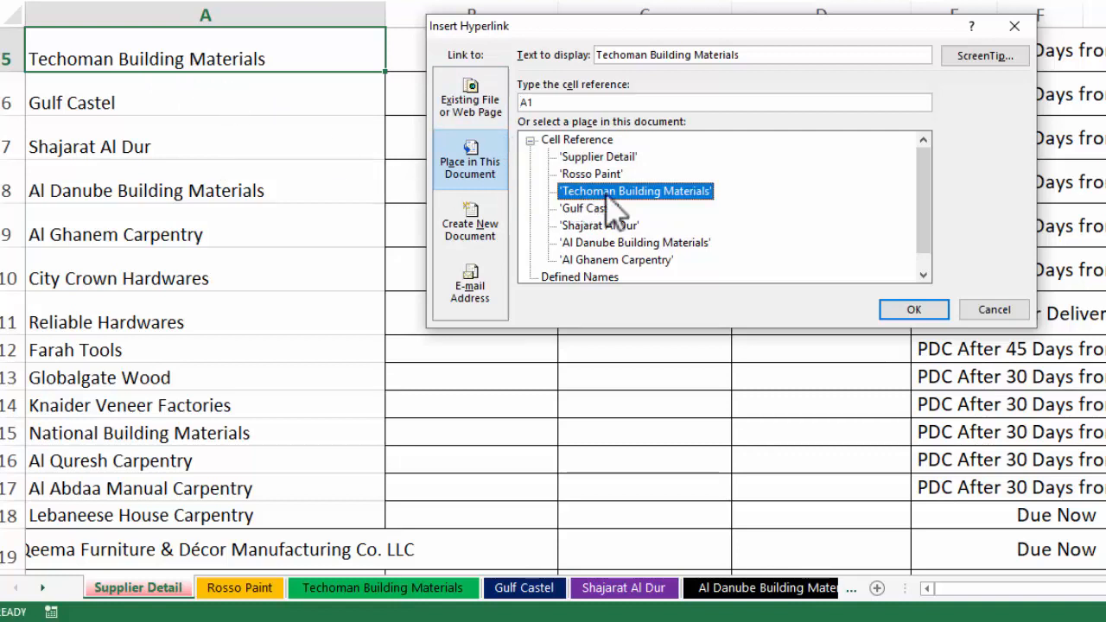
{"action": "left_click", "coordinate": [914, 309]}
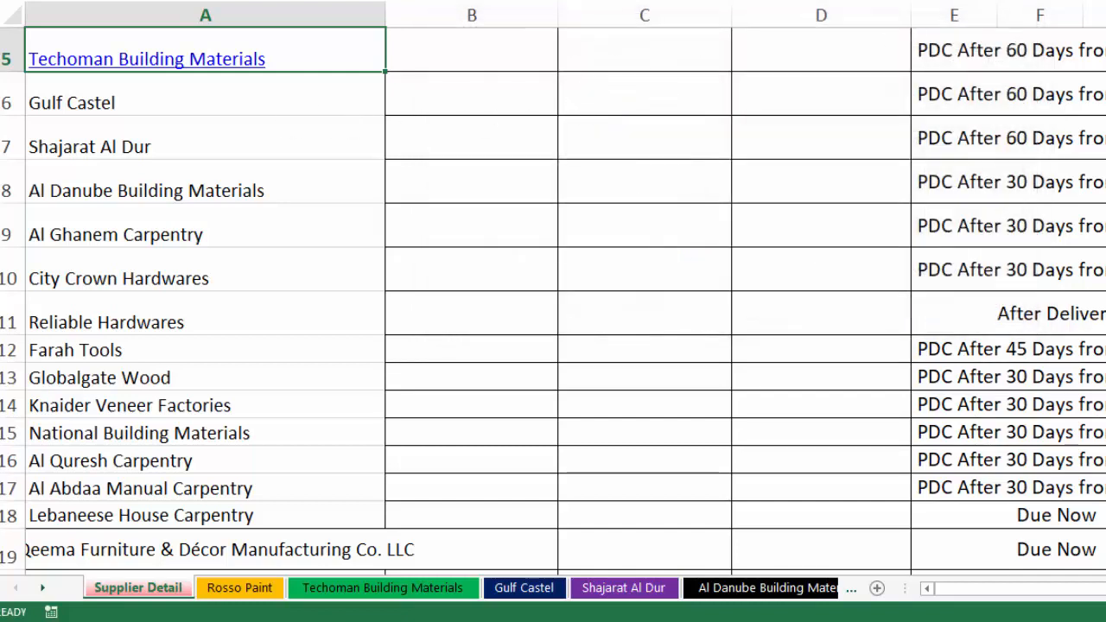
{"action": "scroll", "coordinate": [743, 89], "scroll_direction": "up", "scroll_amount": 2}
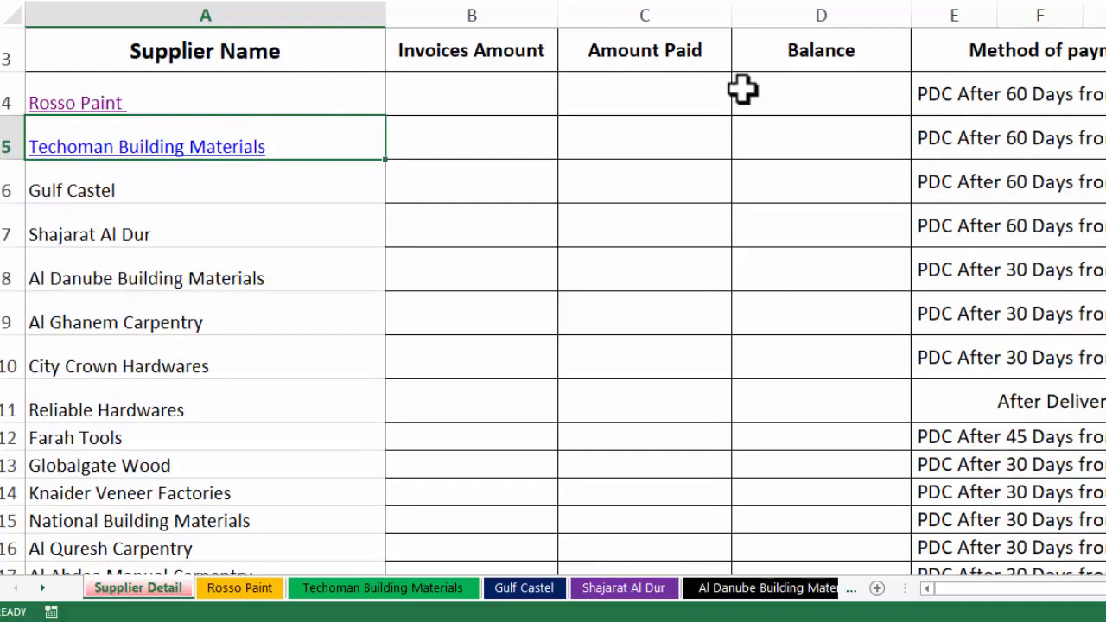
Delete the three empty rows 1–3 at the top of the Techoman Building Materials sheet
{"action": "left_click", "coordinate": [207, 158]}
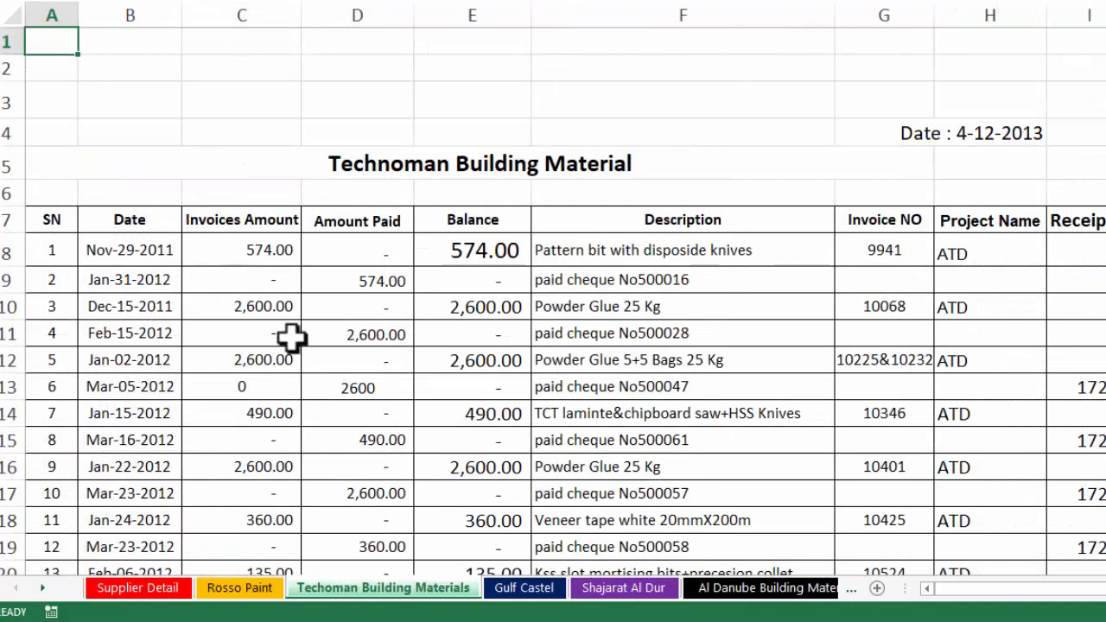
{"action": "left_click_drag", "start_coordinate": [7, 42], "coordinate": [7, 102]}
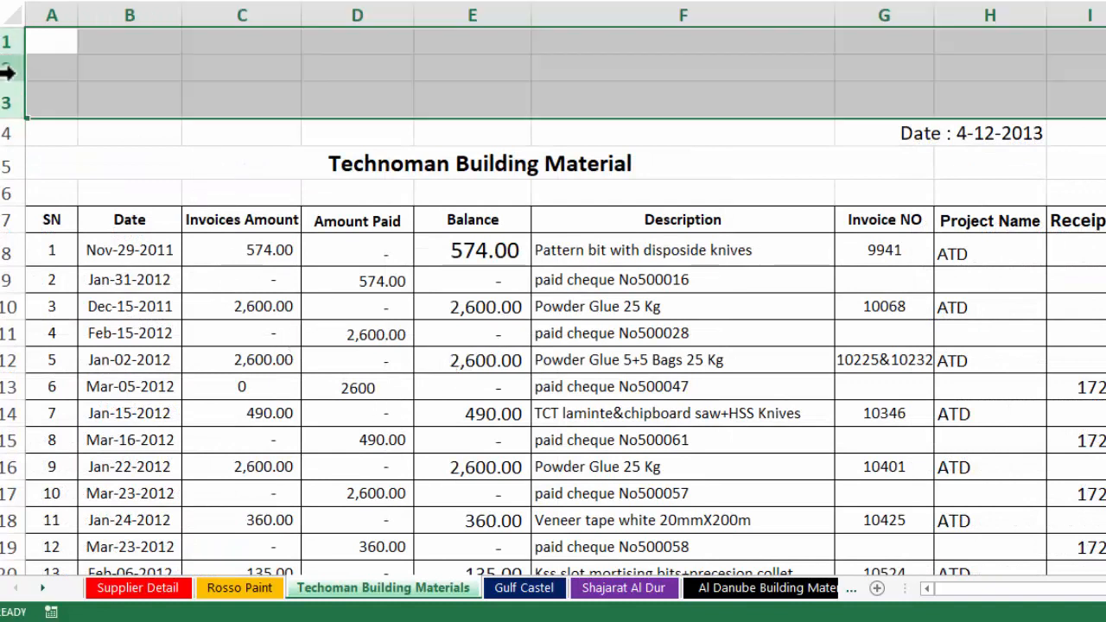
{"action": "right_click", "coordinate": [7, 73]}
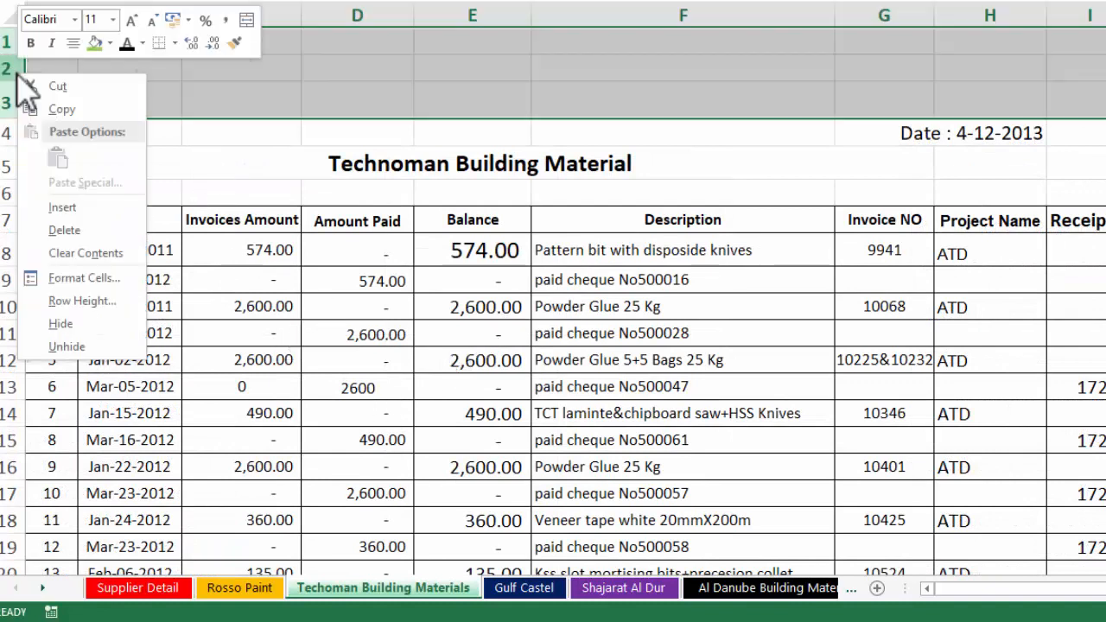
{"action": "left_click", "coordinate": [55, 231]}
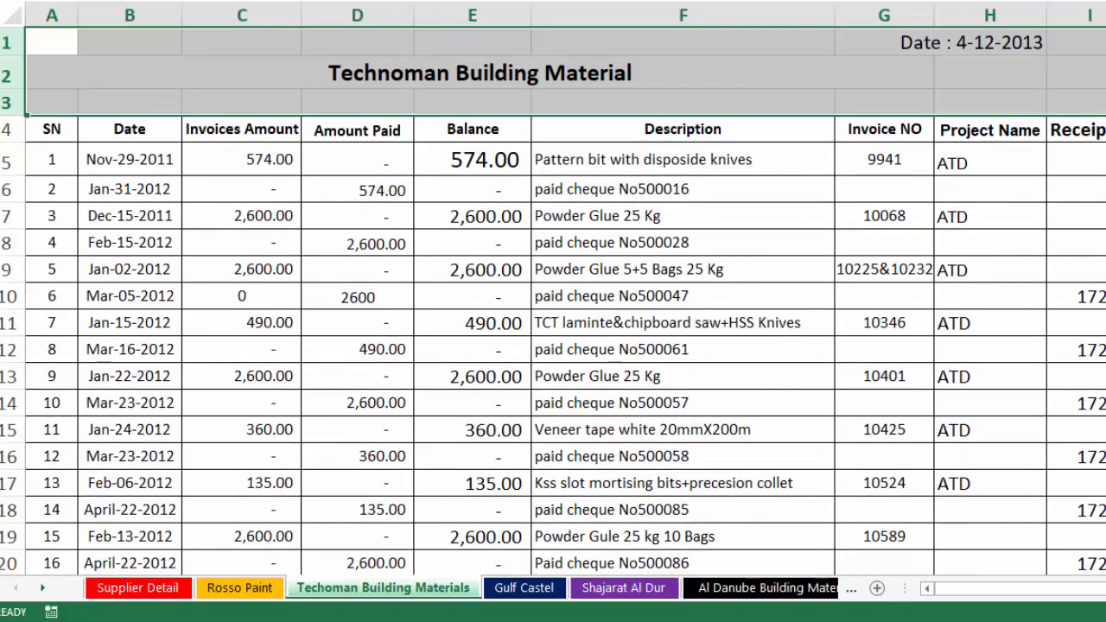
Return to Supplier Detail and select B4 for Rosso Paint's invoice total
{"action": "left_click", "coordinate": [1105, 296]}
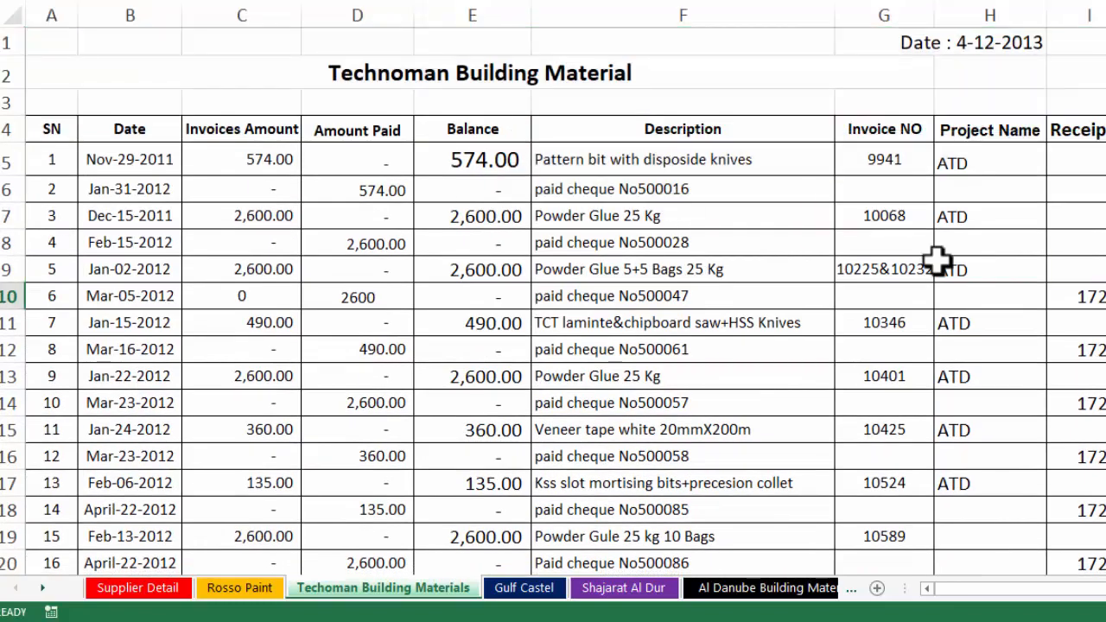
{"action": "left_click", "coordinate": [145, 591]}
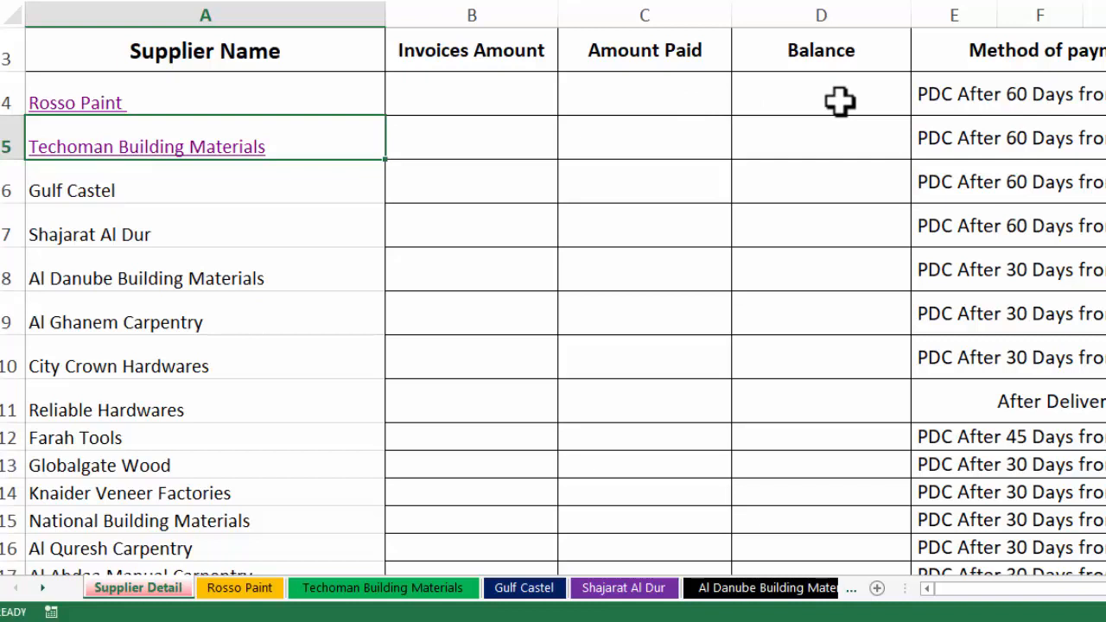
{"action": "left_click", "coordinate": [479, 89]}
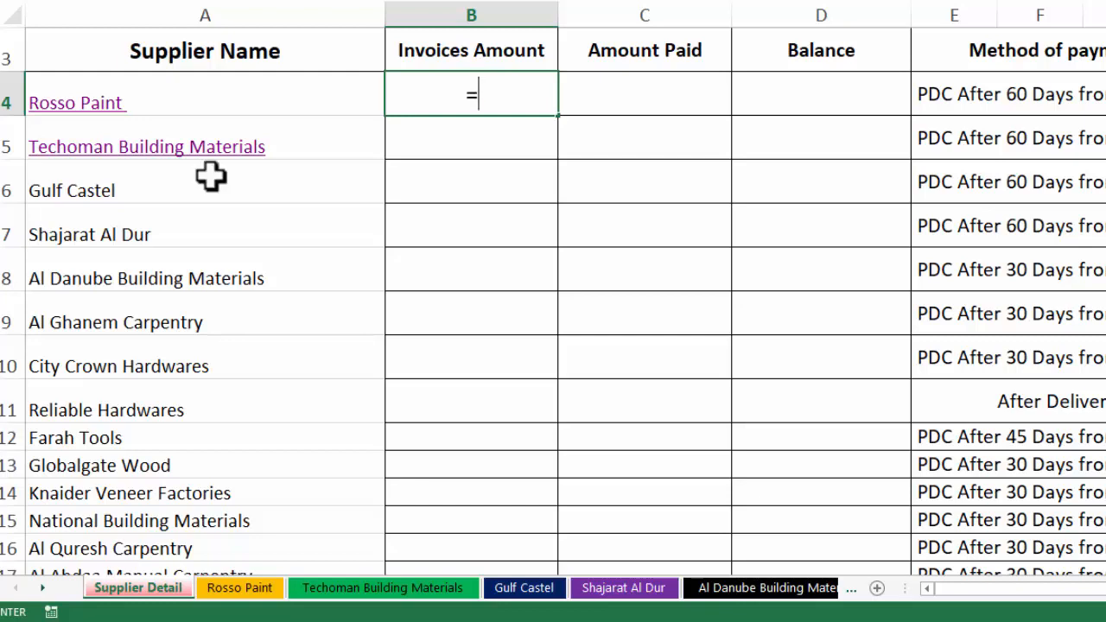
Link B4 to the Rosso Paint sheet's invoice total in C79 (229,964.00)
{"action": "left_click", "coordinate": [241, 591]}
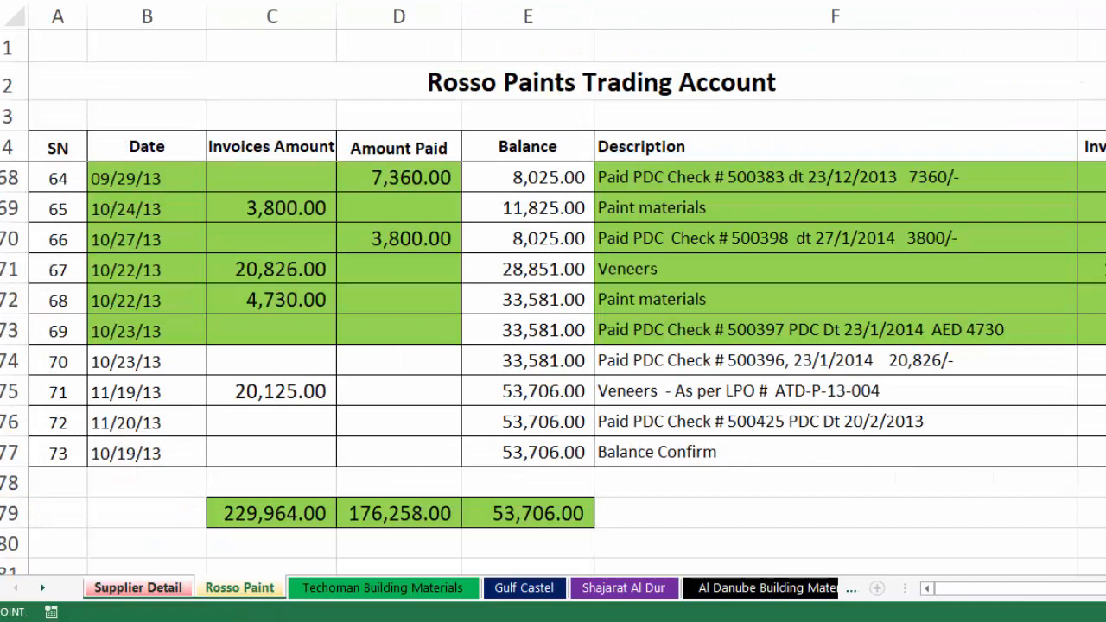
{"action": "scroll", "coordinate": [553, 346], "scroll_direction": "down", "scroll_amount": 3}
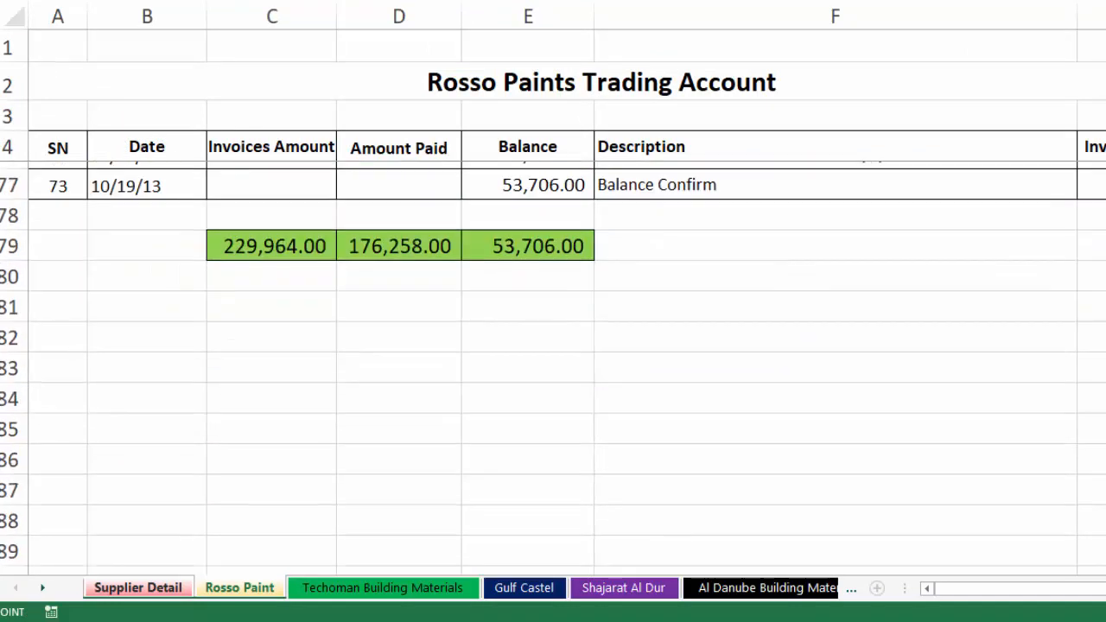
{"action": "left_click", "coordinate": [310, 248]}
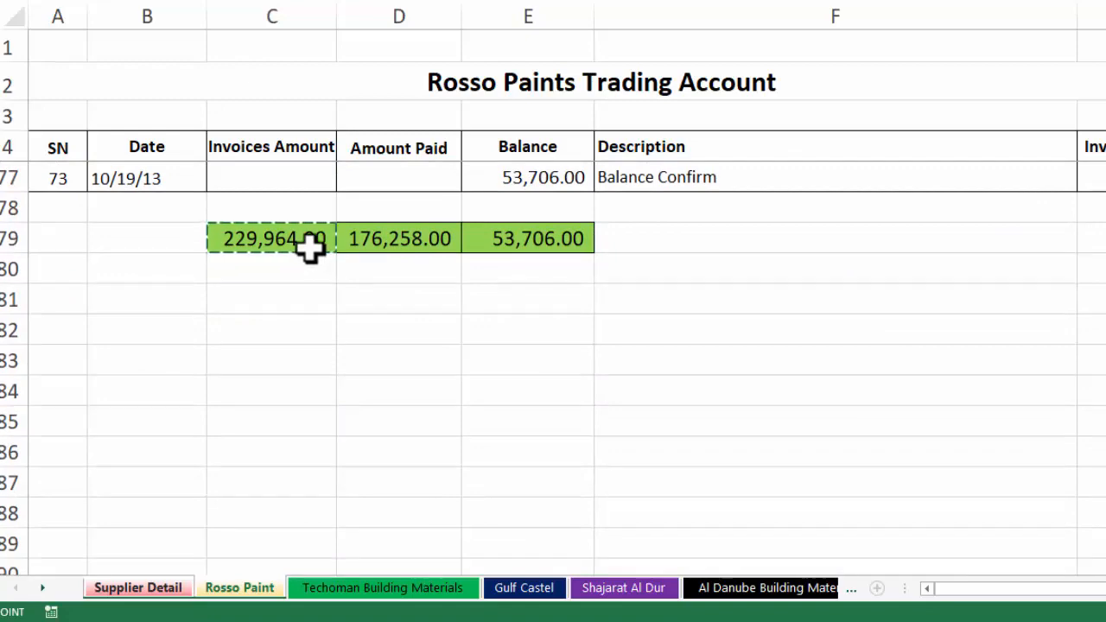
{"action": "key", "text": "Return"}
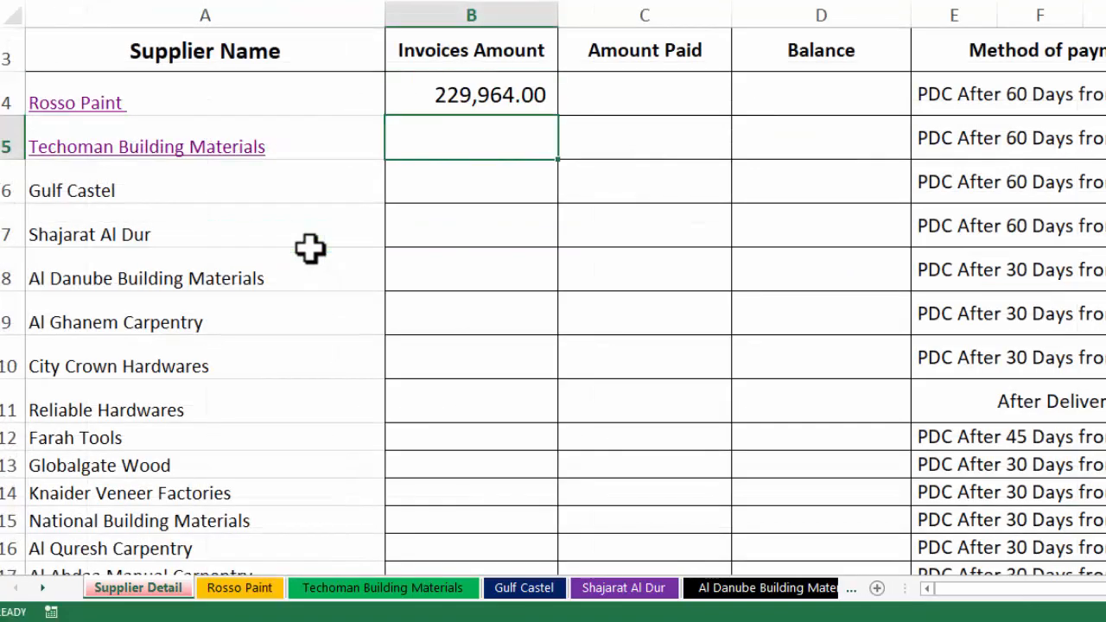
Link C4 to the Rosso Paint sheet's paid total in D79 (176,258.00)
{"action": "left_click", "coordinate": [615, 89]}
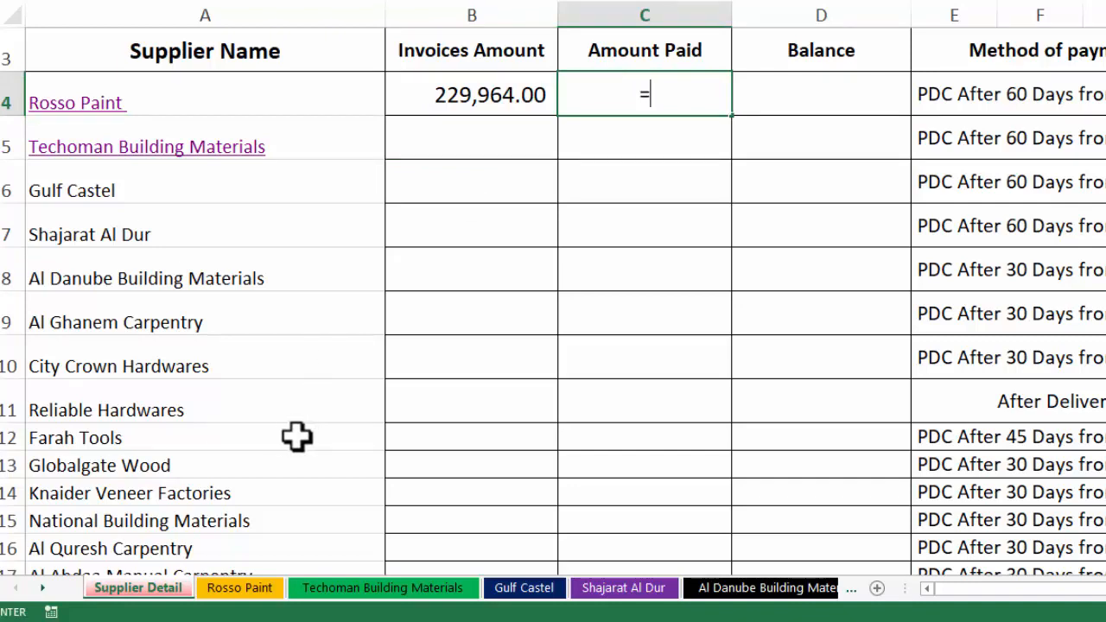
{"action": "left_click", "coordinate": [249, 591]}
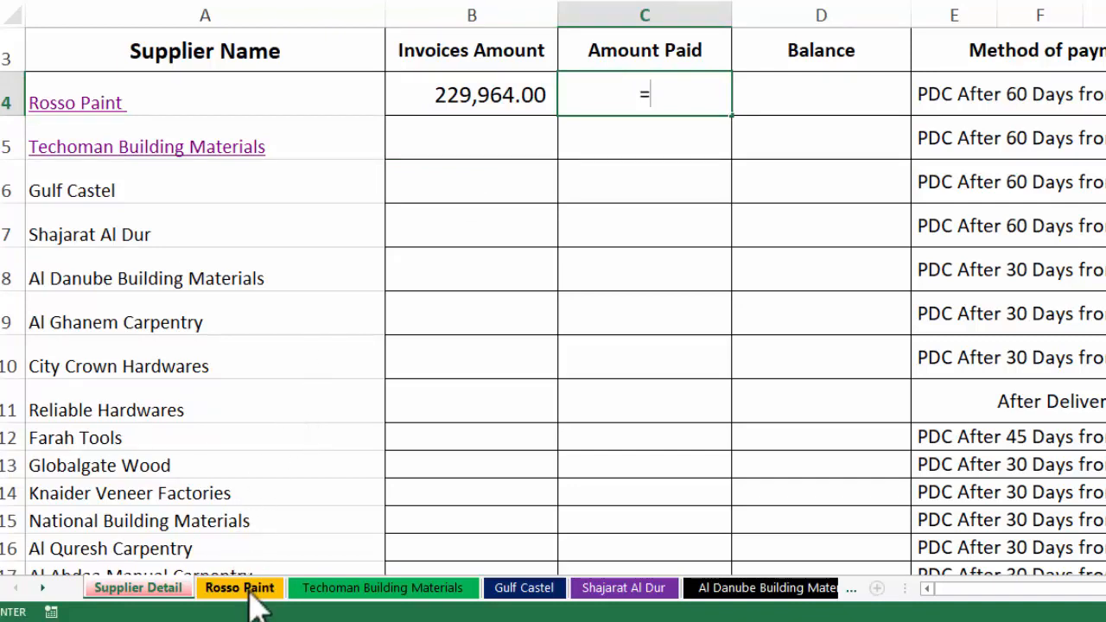
{"action": "left_click", "coordinate": [250, 593]}
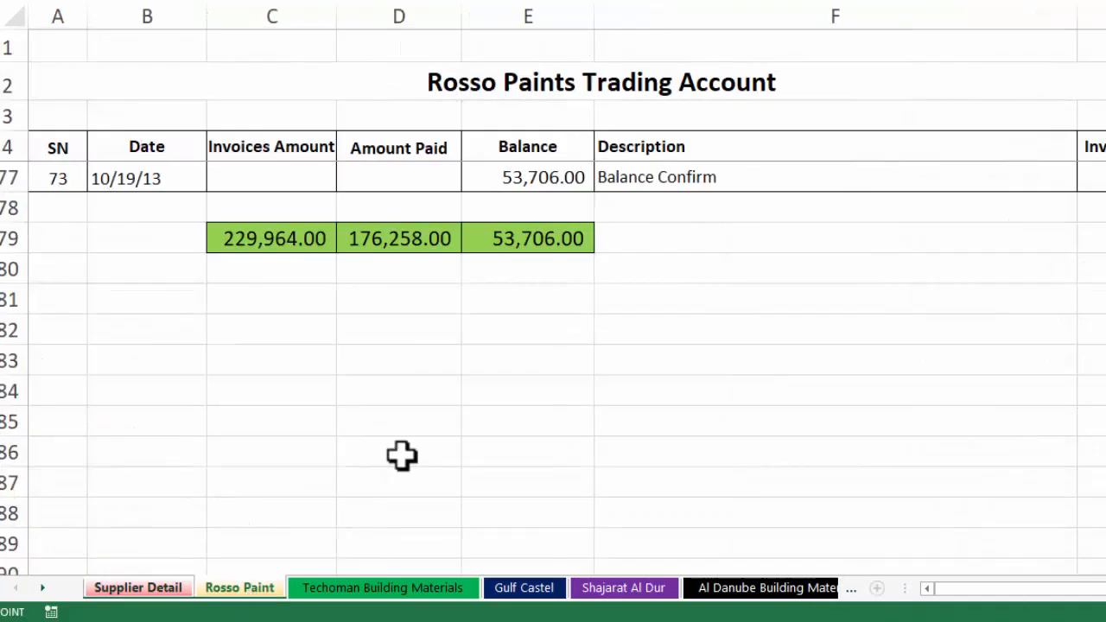
{"action": "left_click", "coordinate": [413, 245]}
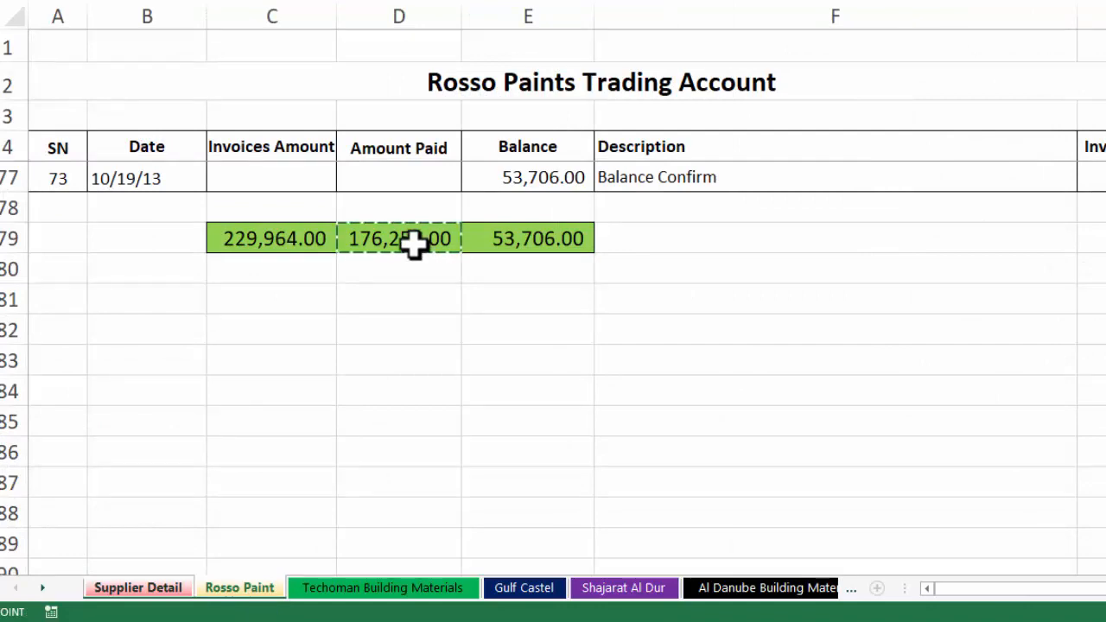
{"action": "key", "text": "Return"}
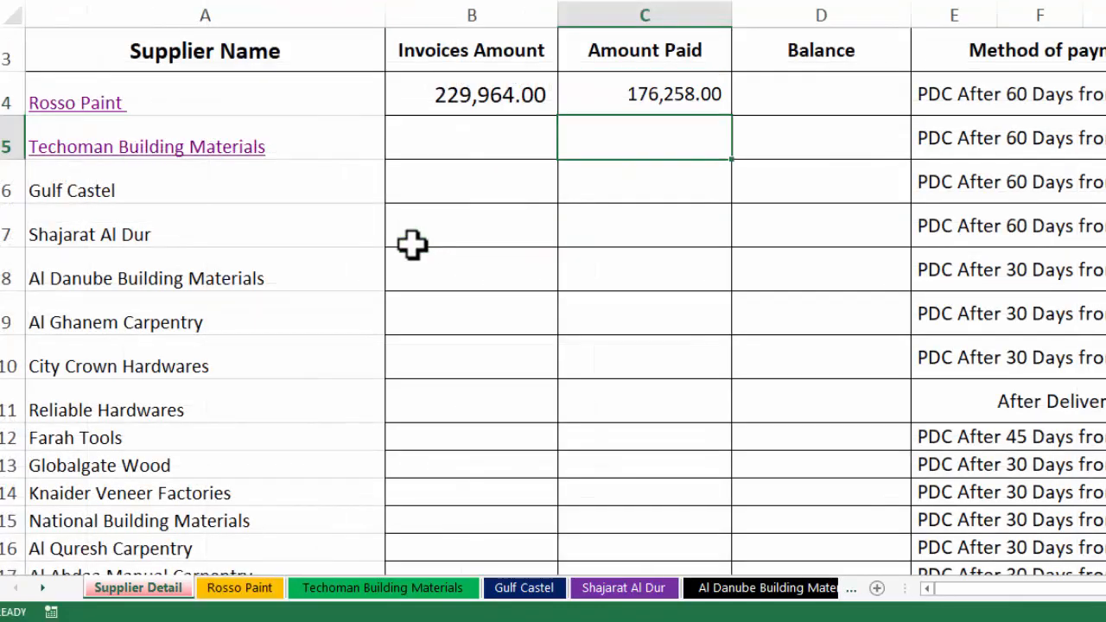
Link D4 to the Rosso Paint sheet's balance in E79 (53,706.00)
{"action": "left_click", "coordinate": [797, 100]}
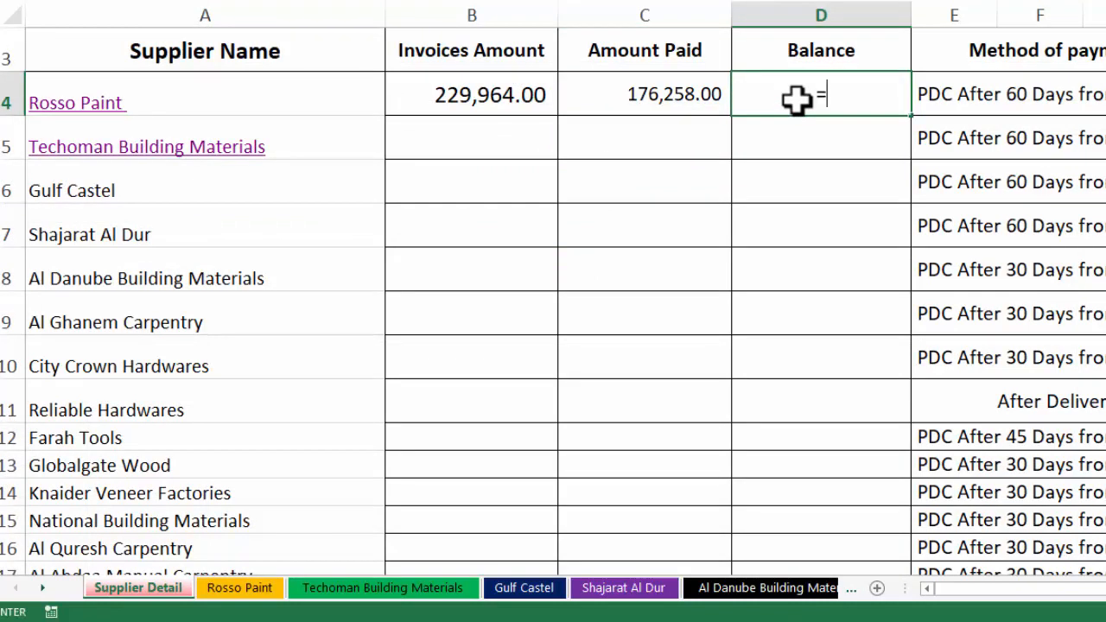
{"action": "left_click", "coordinate": [250, 591]}
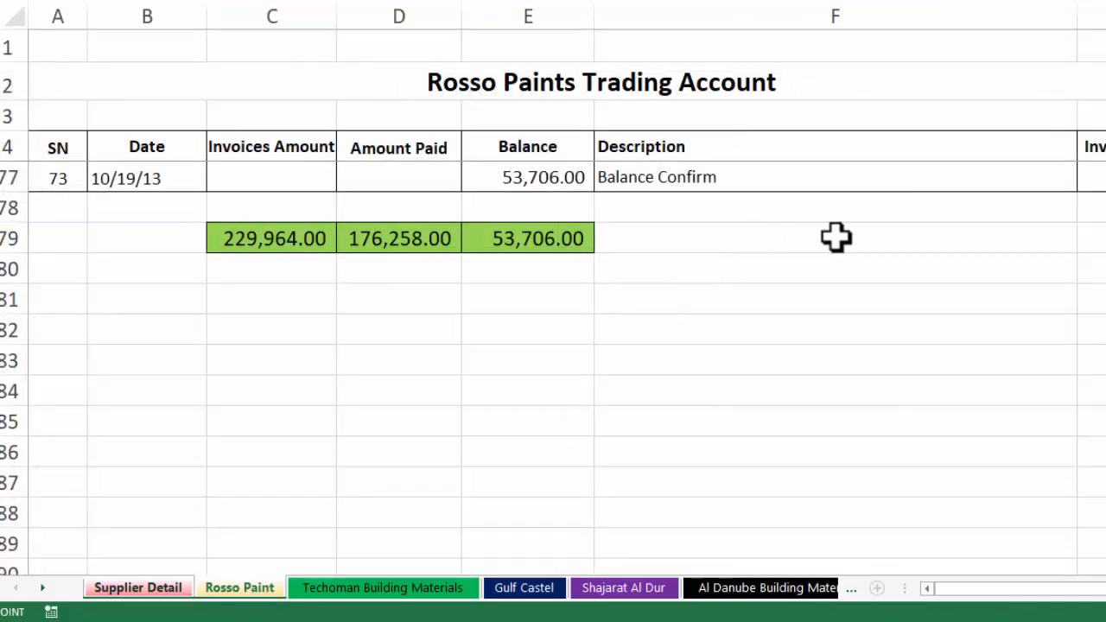
{"action": "left_click", "coordinate": [535, 241]}
{"action": "key", "text": "Return"}
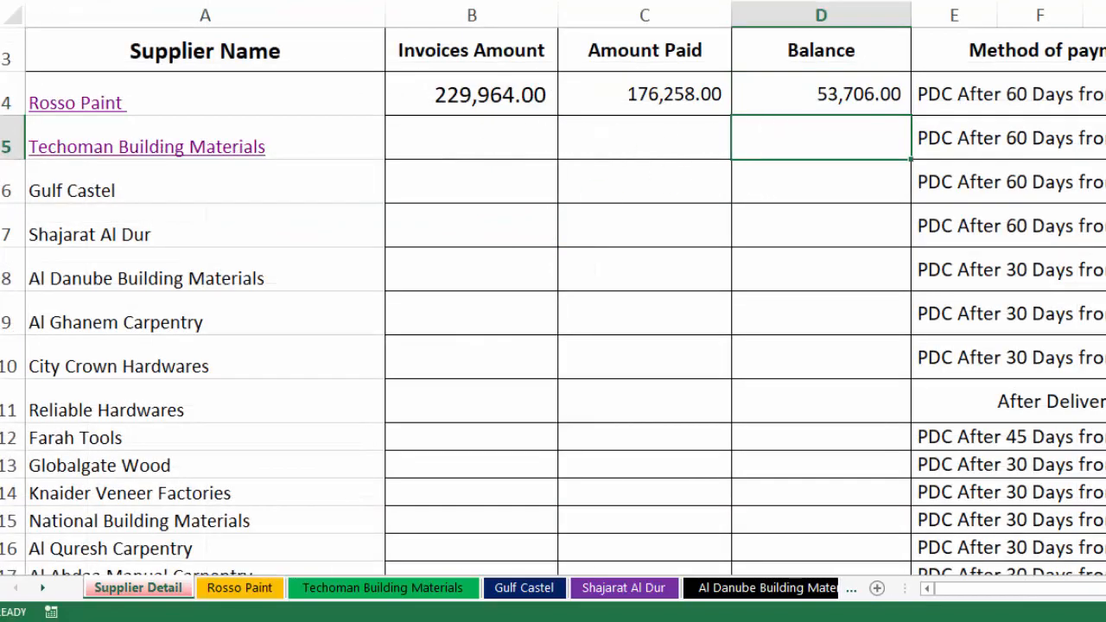
{"action": "scroll", "coordinate": [1028, 168], "scroll_direction": "up", "scroll_amount": 1}
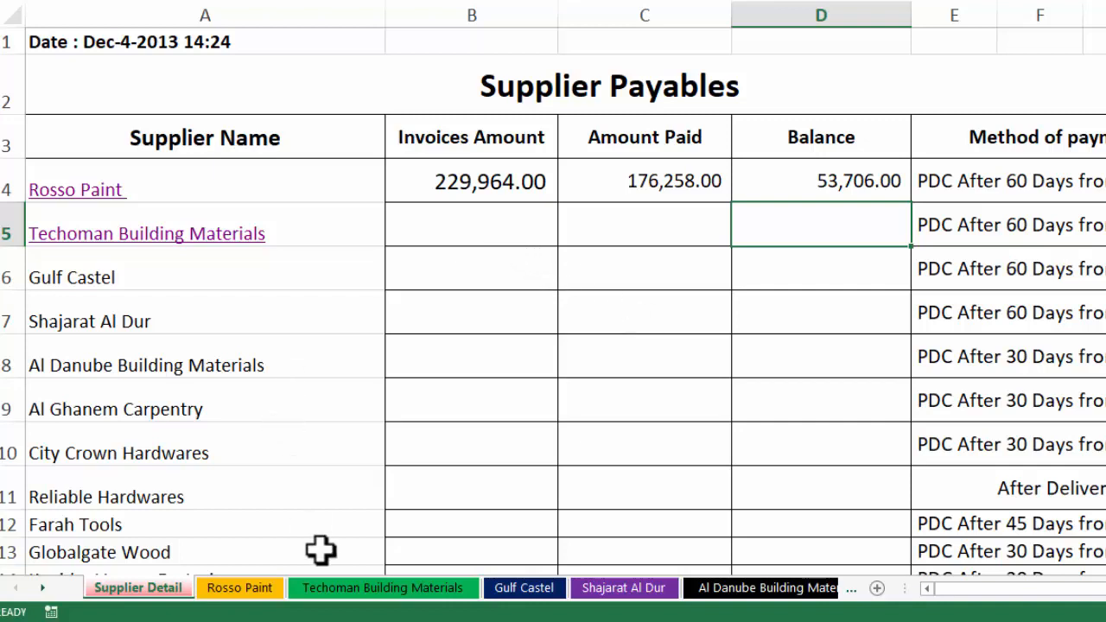
Total the Techoman invoices column in C78 with =SUM(C5:C77), giving 90,860.00
{"action": "left_click", "coordinate": [357, 596]}
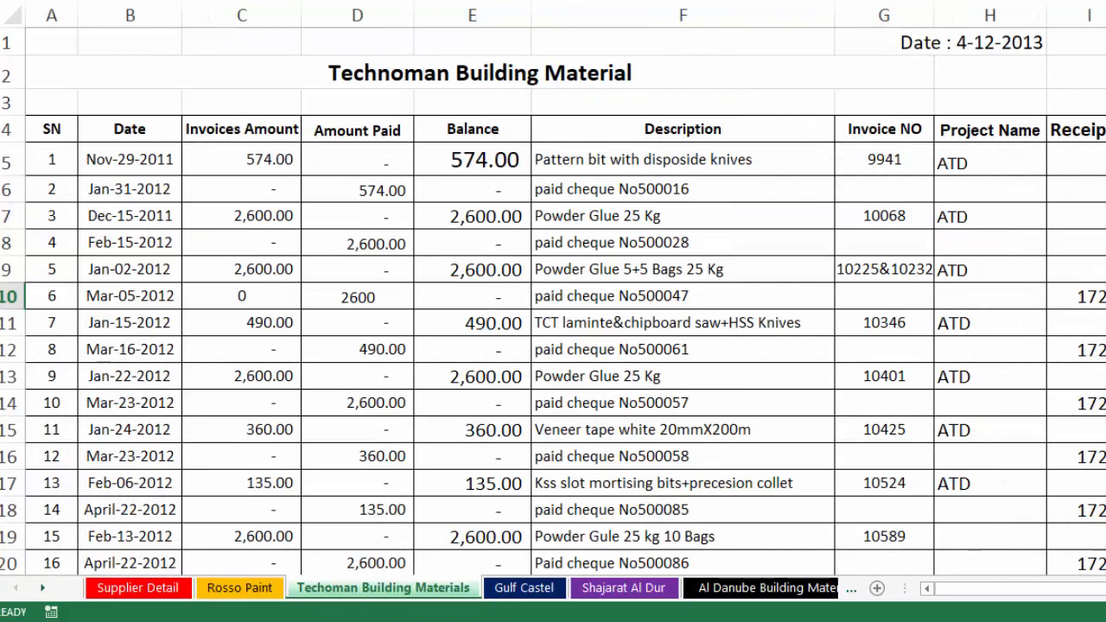
{"action": "scroll", "coordinate": [553, 302], "scroll_direction": "down", "scroll_amount": 13}
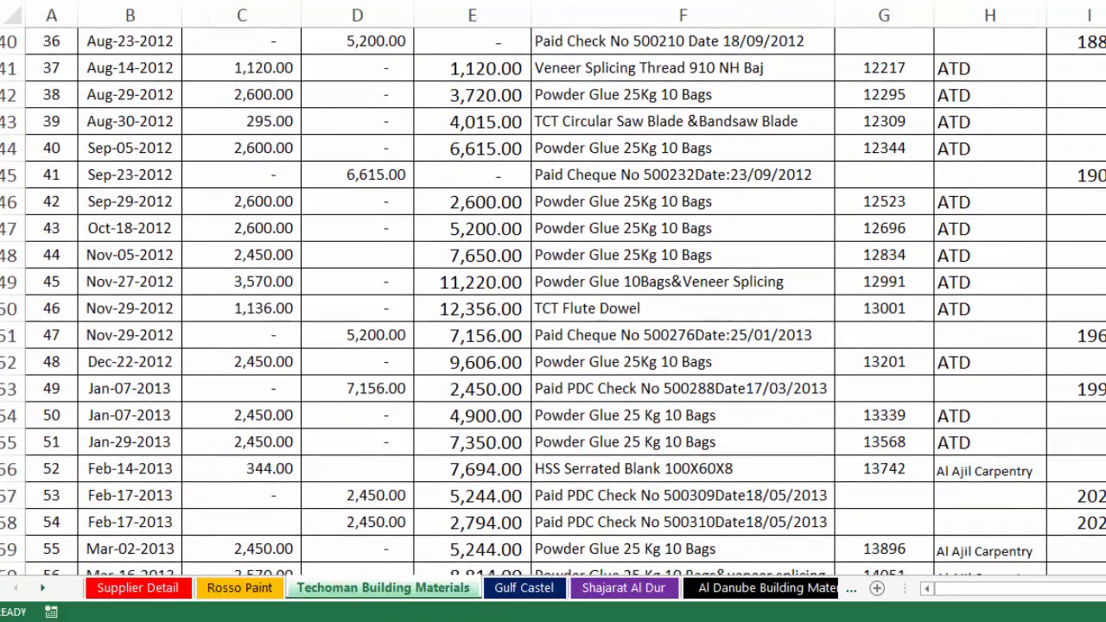
{"action": "scroll", "coordinate": [553, 303], "scroll_direction": "down", "scroll_amount": 7}
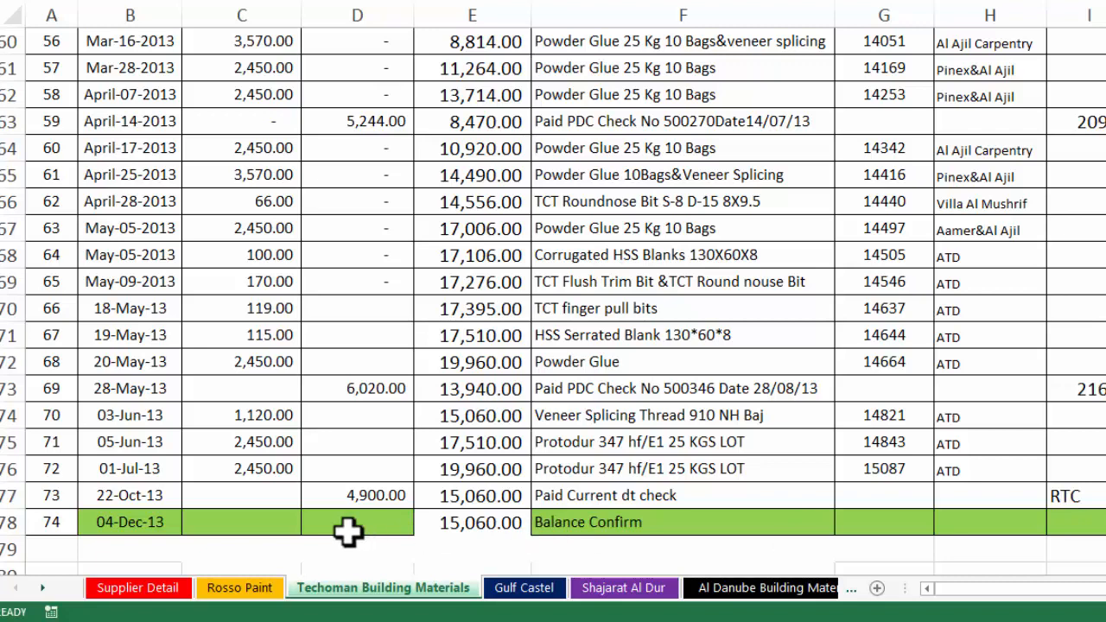
{"action": "left_click", "coordinate": [238, 525]}
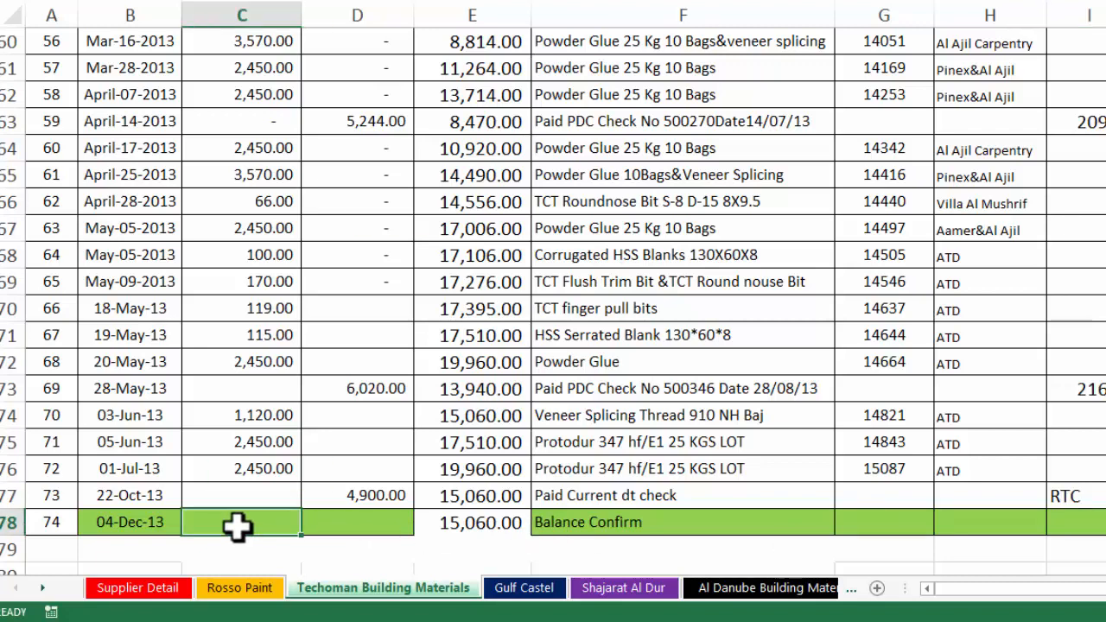
{"action": "key", "text": "alt+equal"}
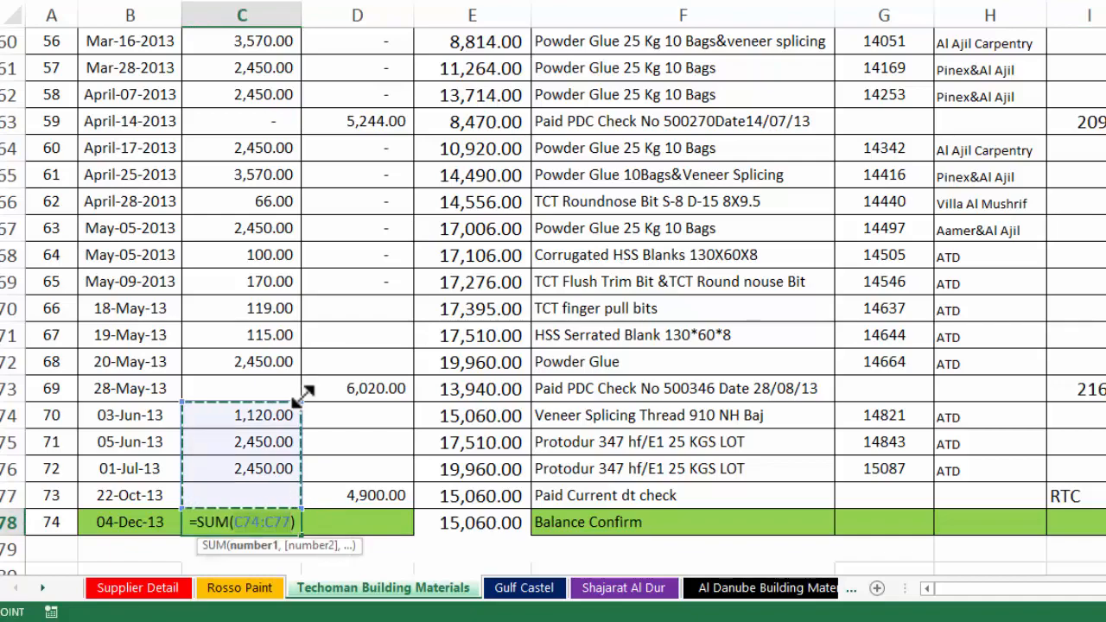
{"action": "left_click_drag", "start_coordinate": [304, 396], "coordinate": [286, 147]}
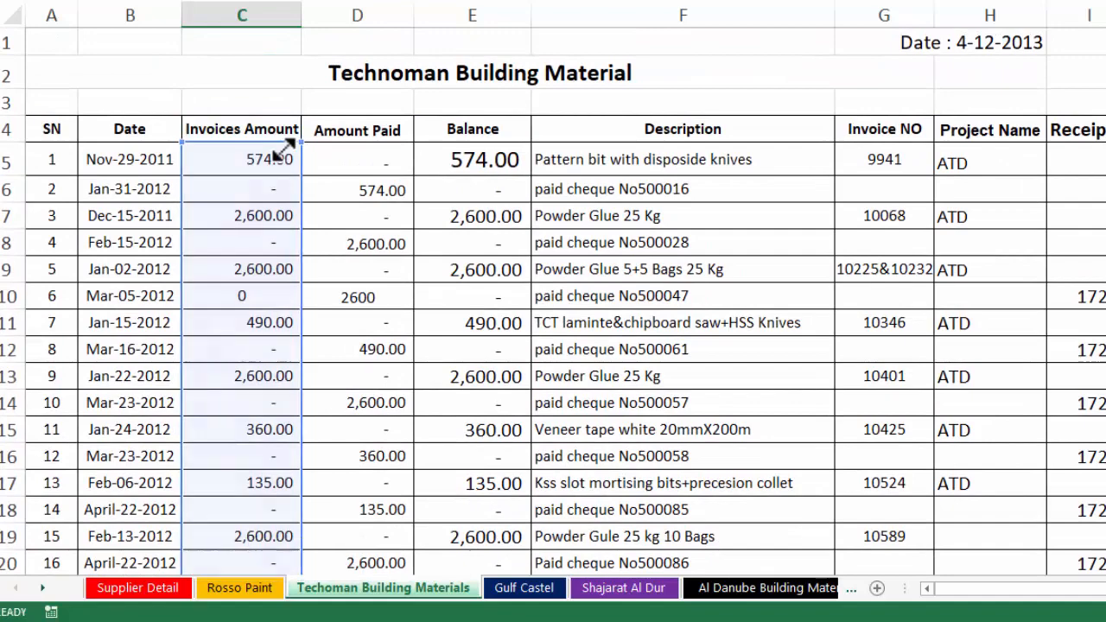
{"action": "key", "text": "Return"}
Total the paid column in D78 with =SUM(D5:D77) and check E78's 30,120.00 balance
{"action": "left_click", "coordinate": [307, 514]}
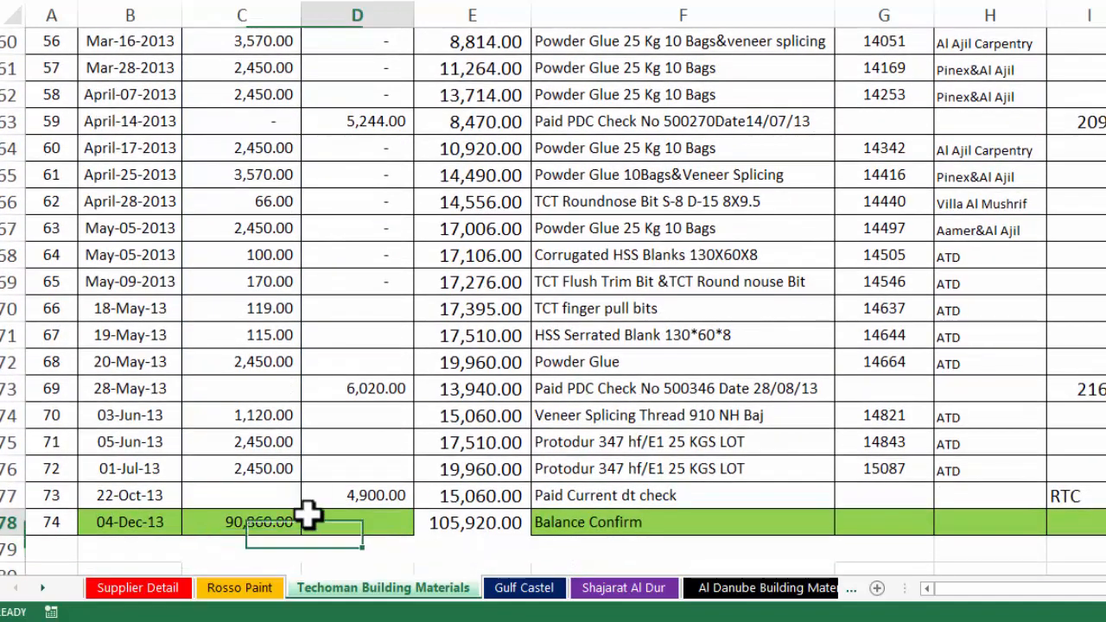
{"action": "key", "text": "alt+="}
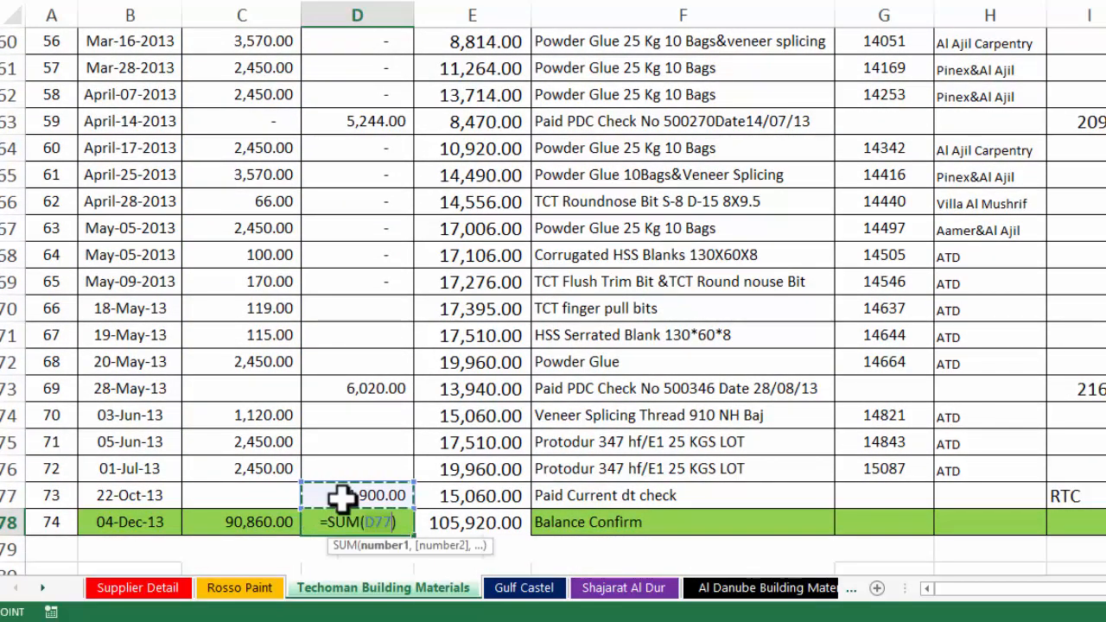
{"action": "left_click_drag", "start_coordinate": [413, 483], "coordinate": [381, 153]}
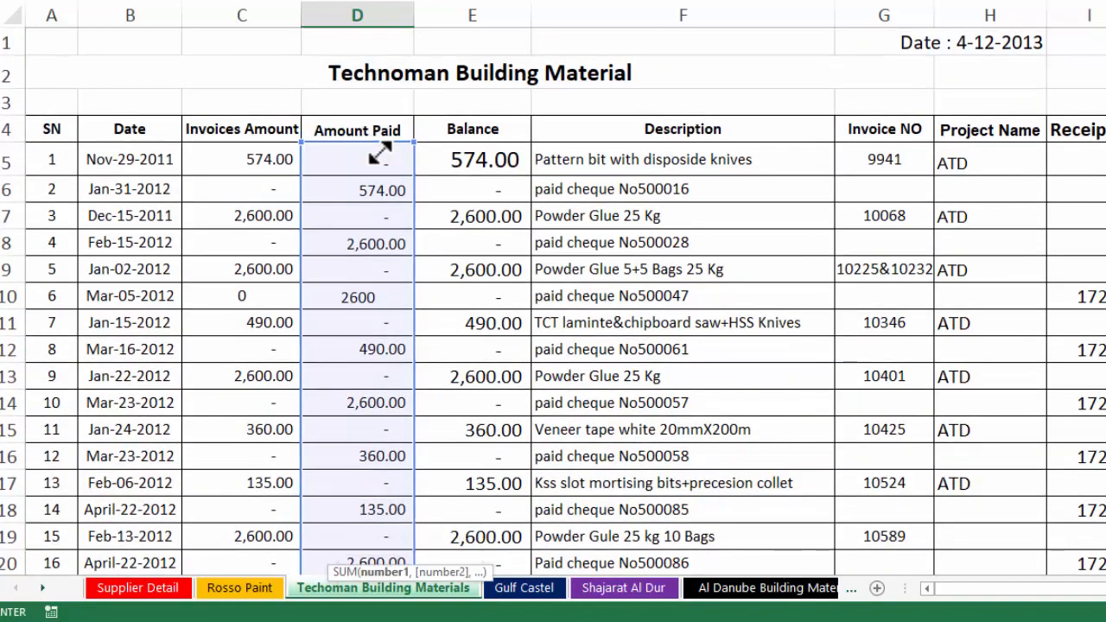
{"action": "key", "text": "Return"}
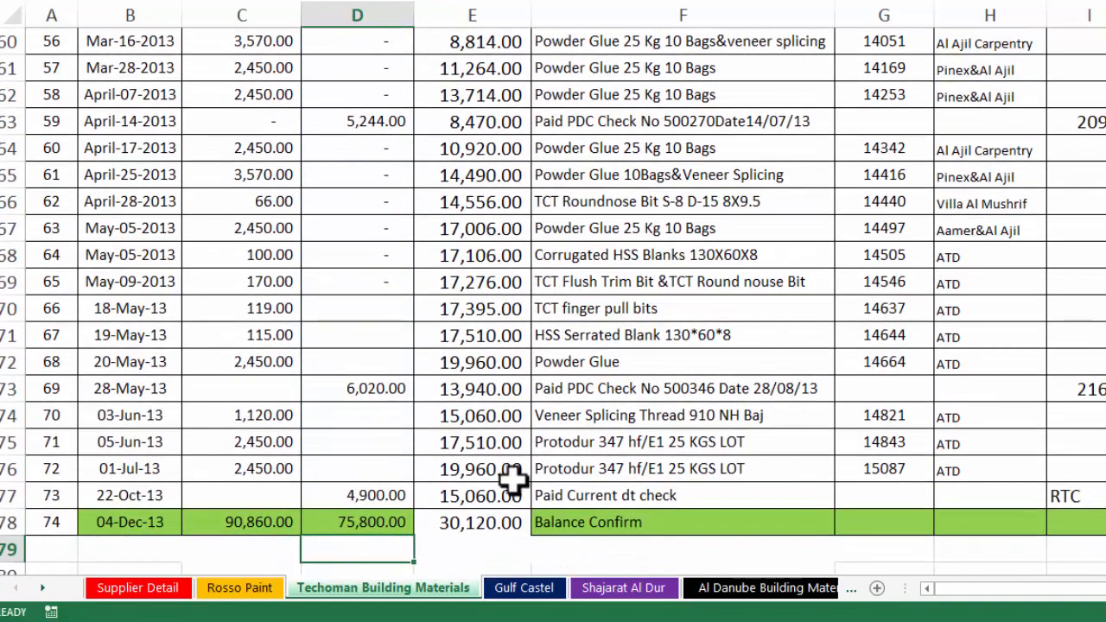
{"action": "left_click", "coordinate": [472, 516]}
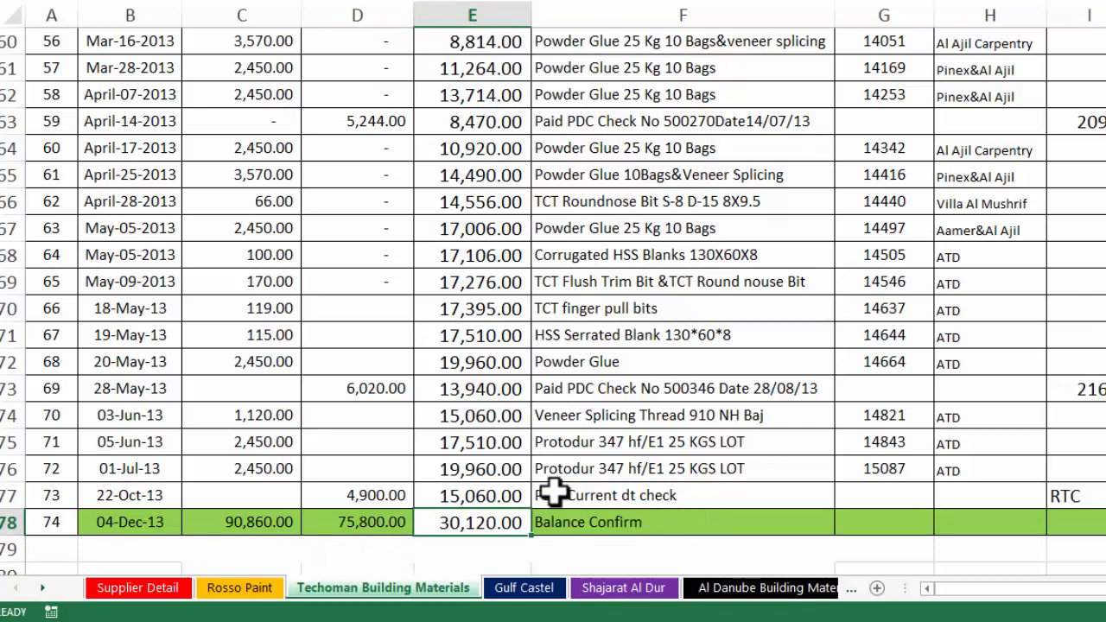
Link Supplier Detail's B5 to the Techoman invoices total in C78 (90,860.00)
{"action": "left_click", "coordinate": [184, 590]}
{"action": "left_click", "coordinate": [519, 235]}
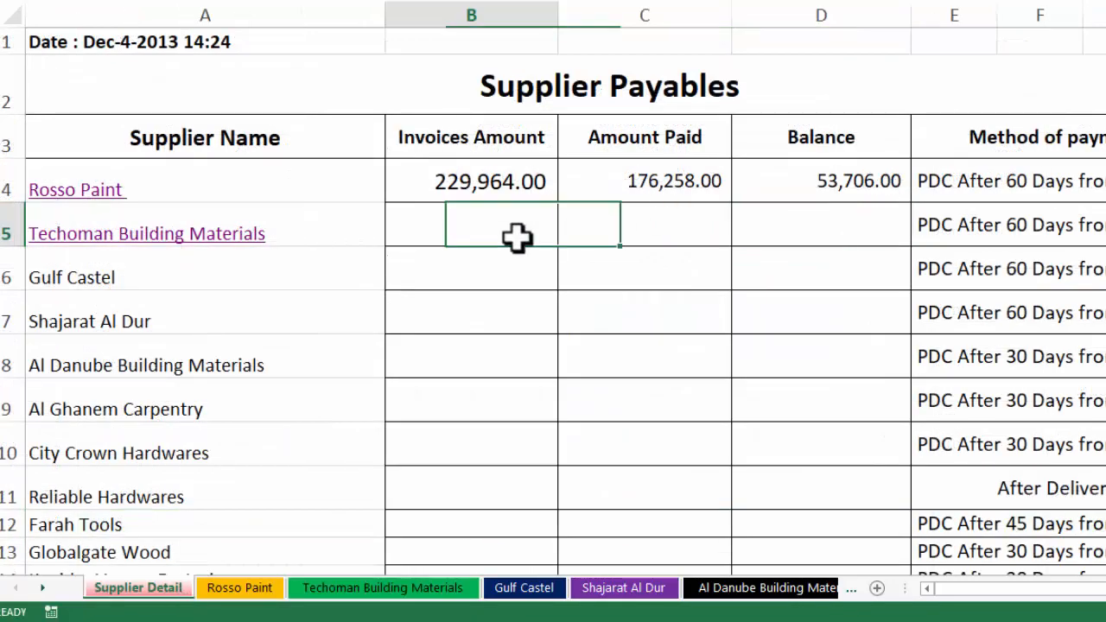
{"action": "type", "text": "="}
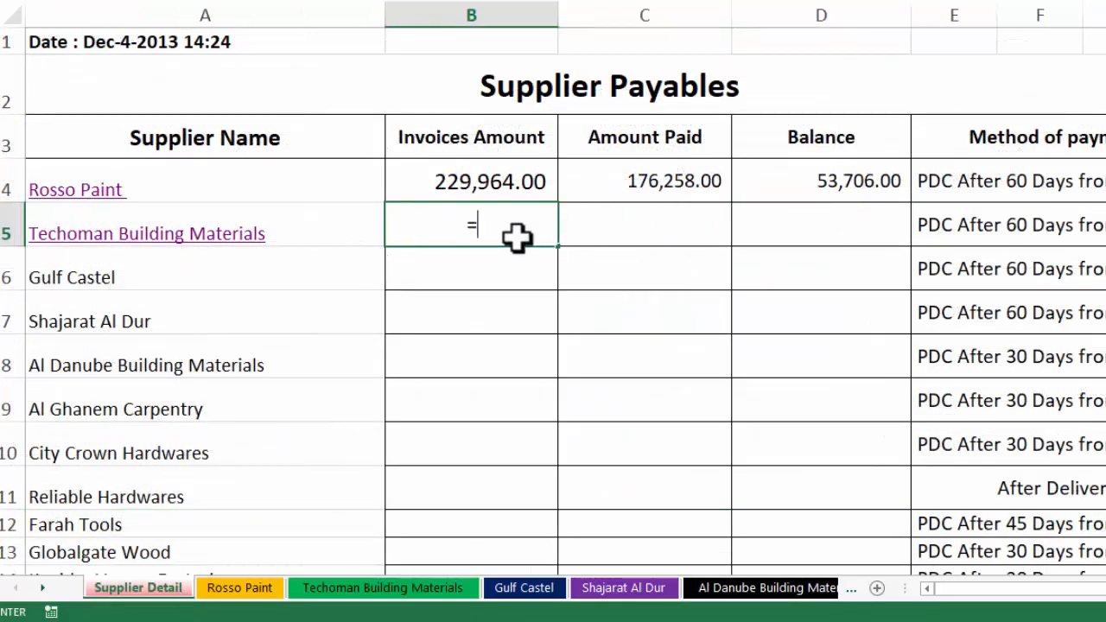
{"action": "left_click", "coordinate": [366, 596]}
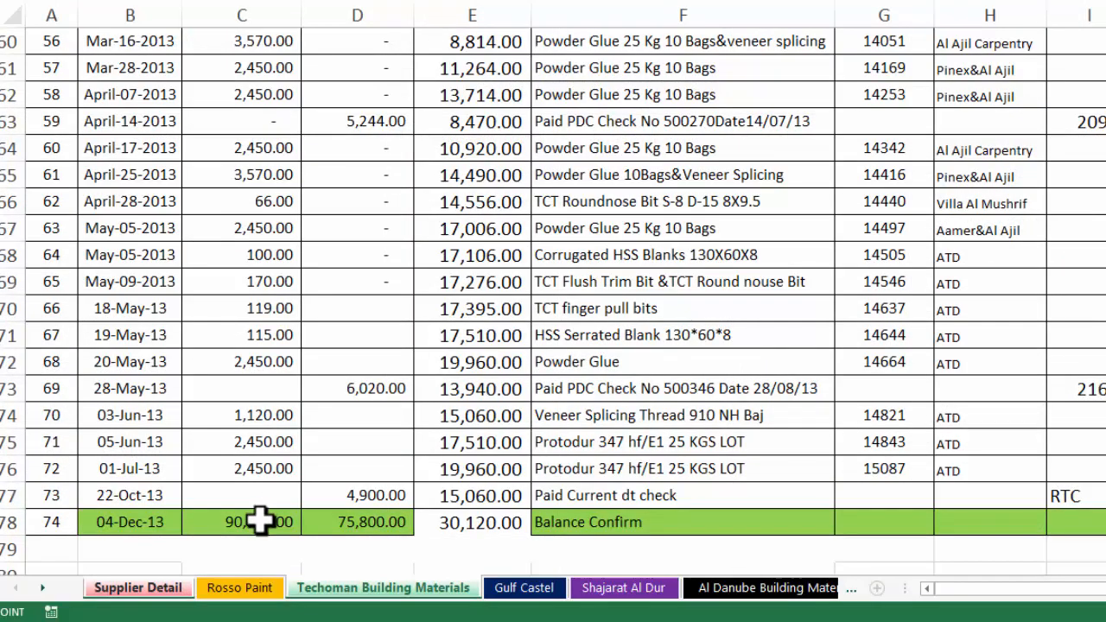
{"action": "left_click", "coordinate": [259, 523]}
{"action": "key", "text": "Return"}
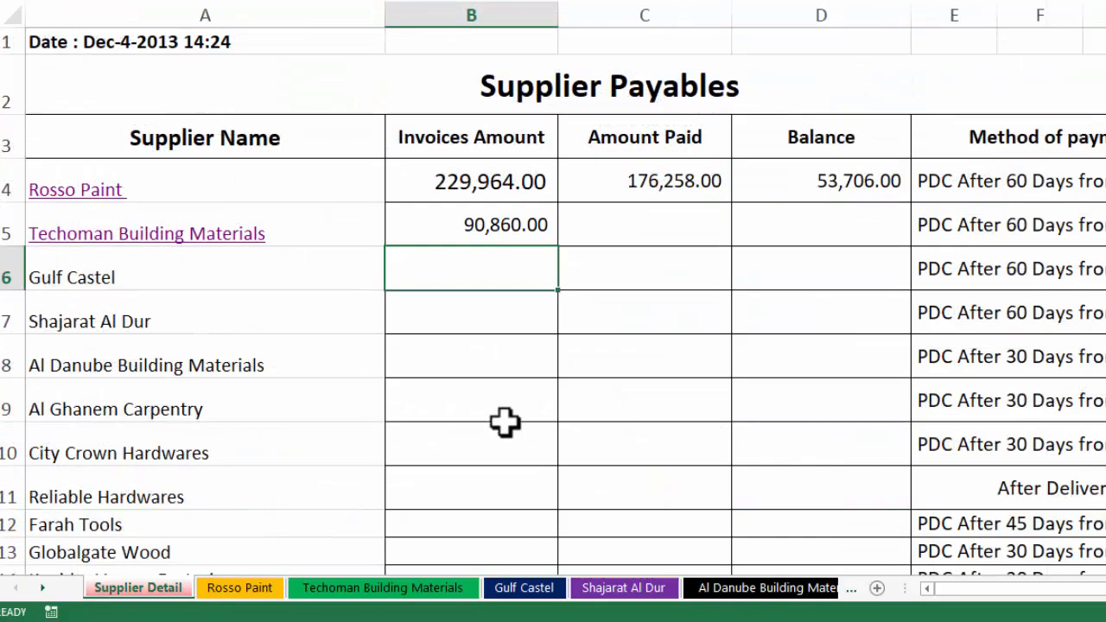
Link C5 to the Techoman paid total in D78 (75,800.00)
{"action": "left_click", "coordinate": [662, 222]}
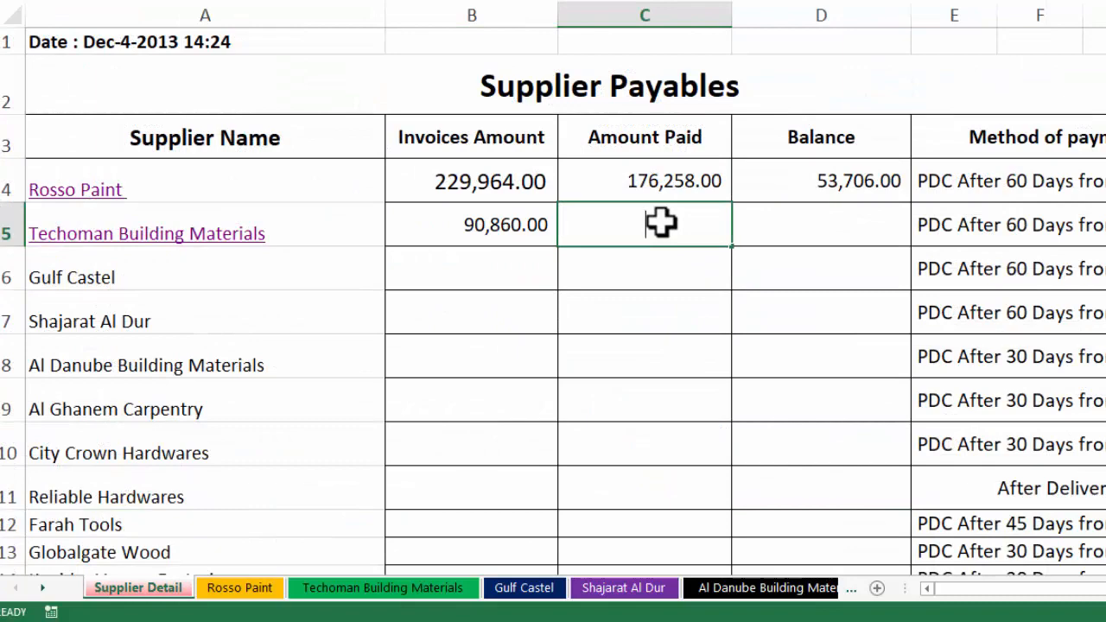
{"action": "type", "text": "="}
{"action": "left_click", "coordinate": [363, 588]}
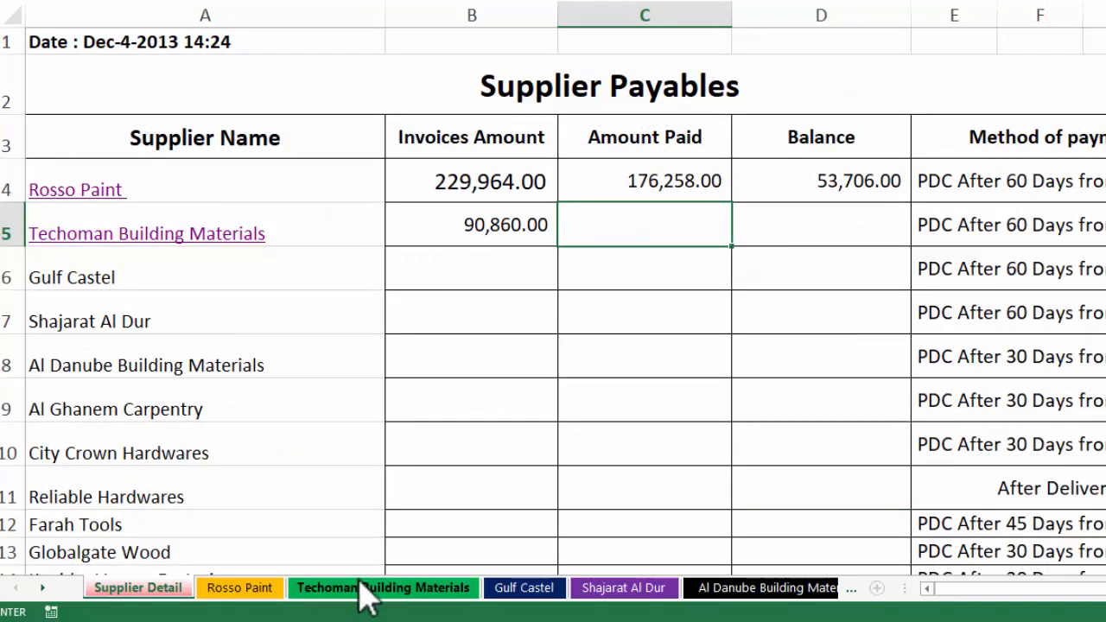
{"action": "left_click", "coordinate": [361, 523]}
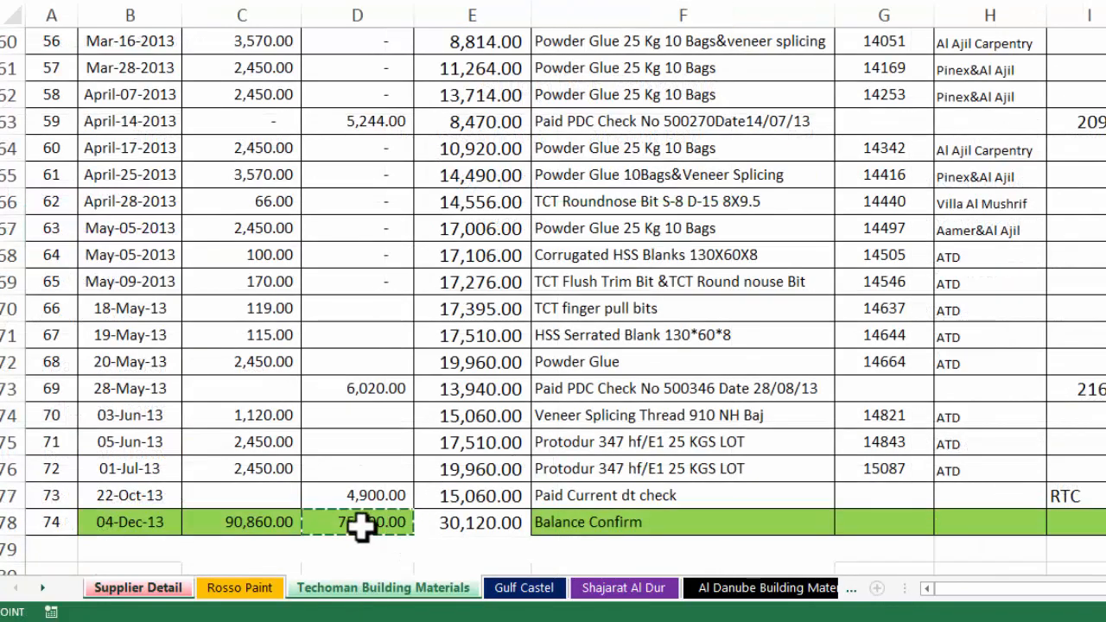
{"action": "key", "text": "Return"}
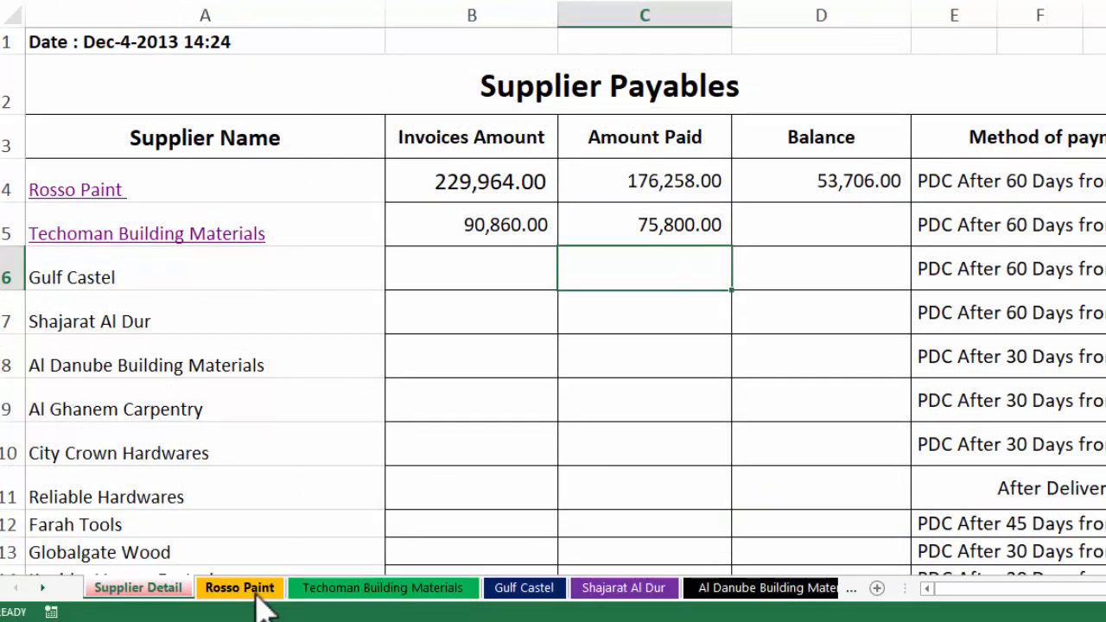
Link D5 to the Techoman balance in E78 (30,120.00)
{"action": "left_click", "coordinate": [796, 228]}
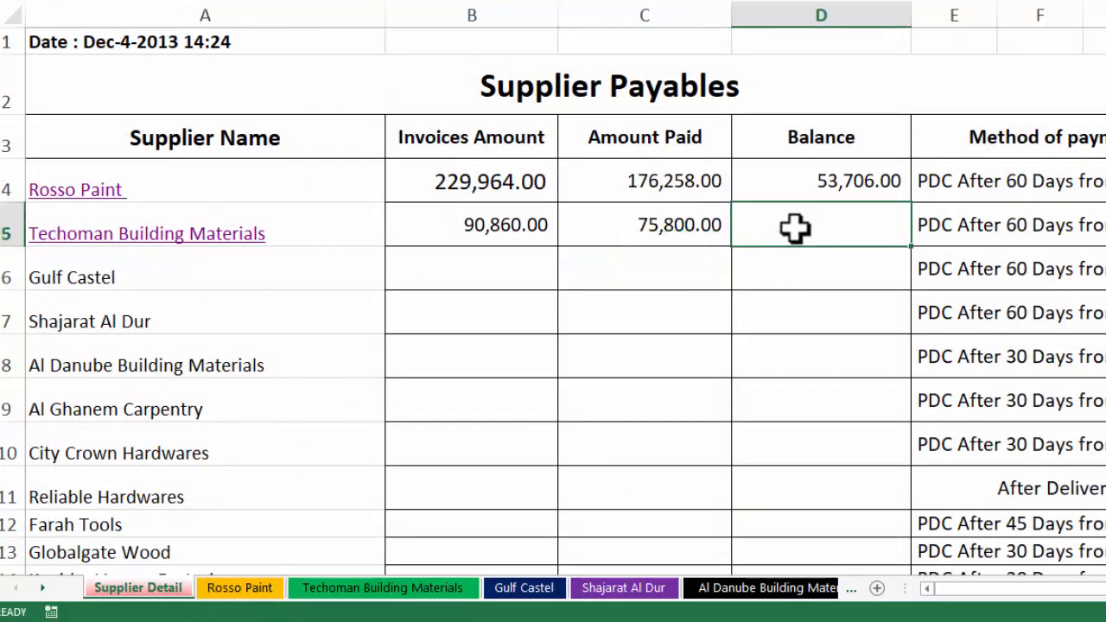
{"action": "type", "text": "="}
{"action": "left_click", "coordinate": [376, 590]}
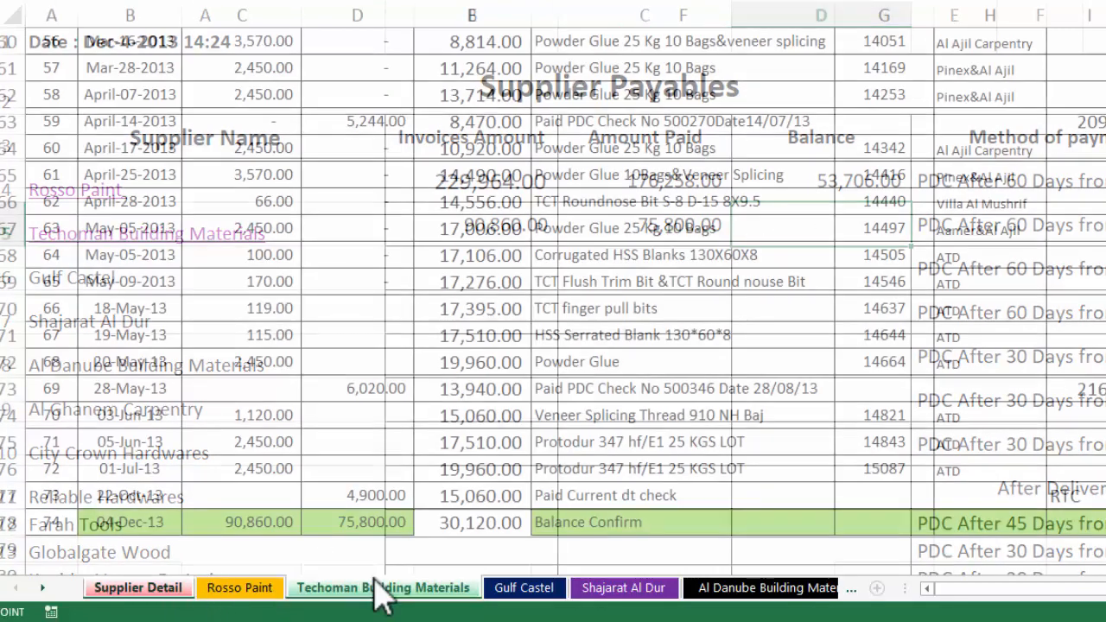
{"action": "left_click", "coordinate": [455, 522]}
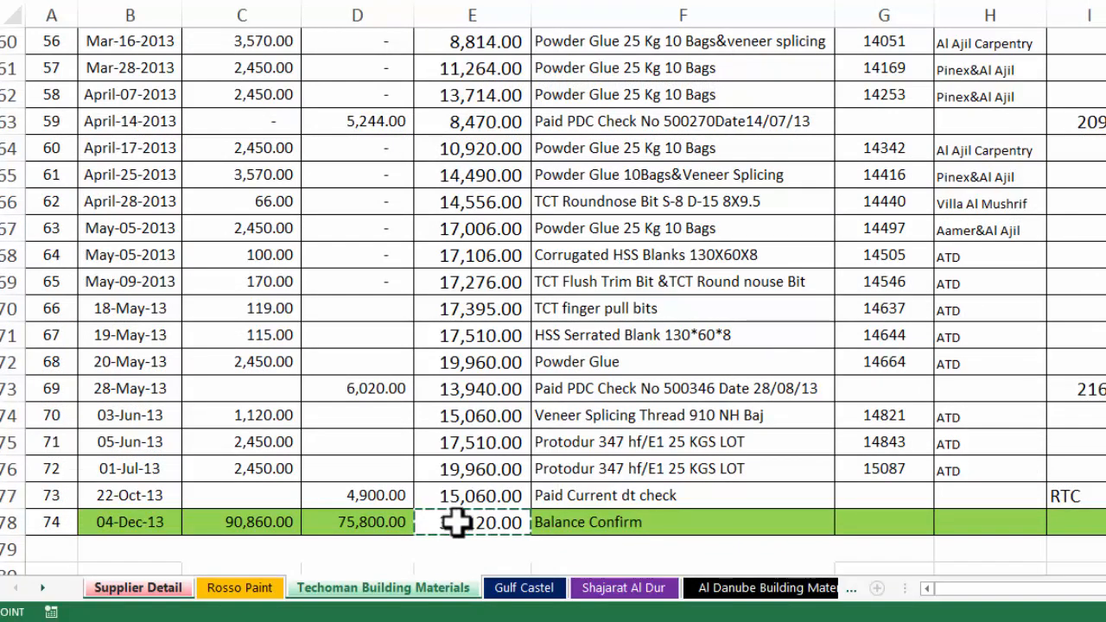
{"action": "key", "text": "Return"}
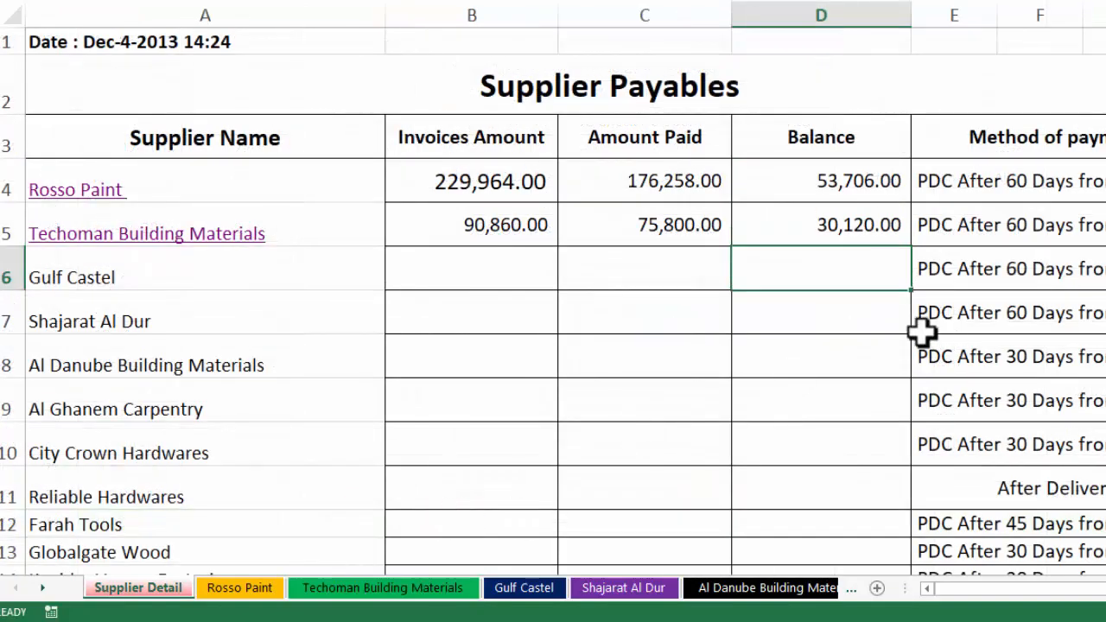